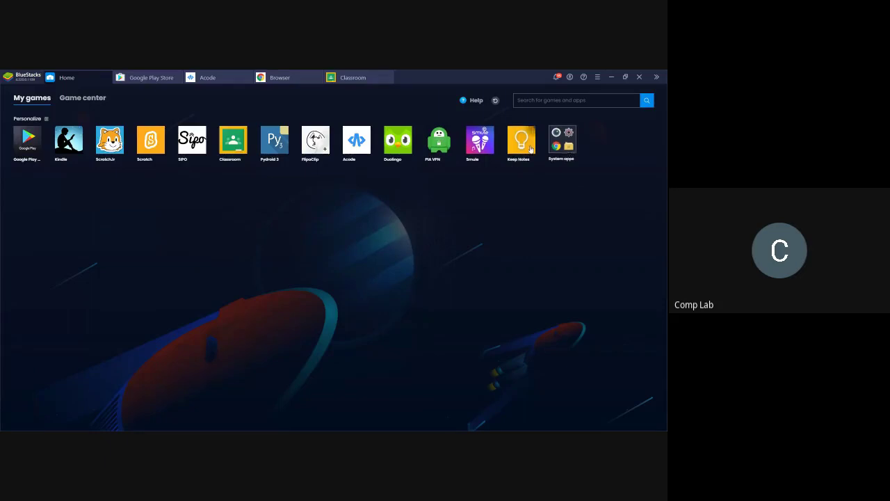
- Search the Google Play Store for "signal strength"
left_click(26, 142)
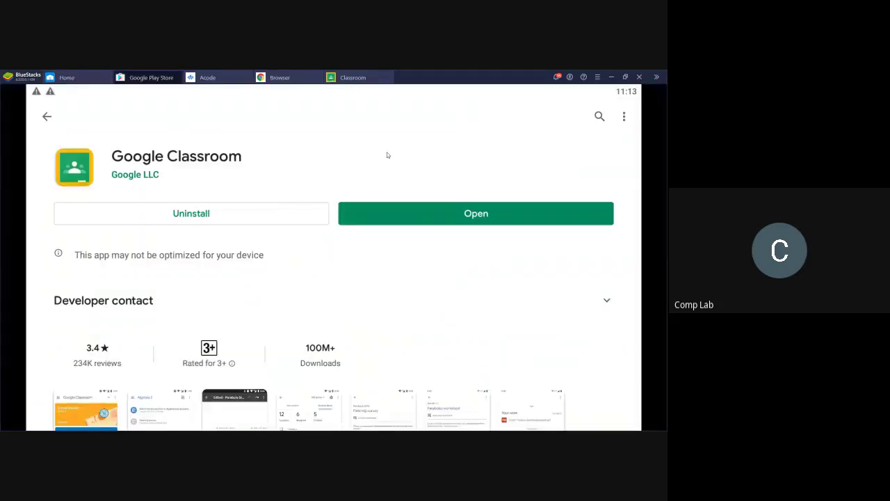
left_click(598, 119)
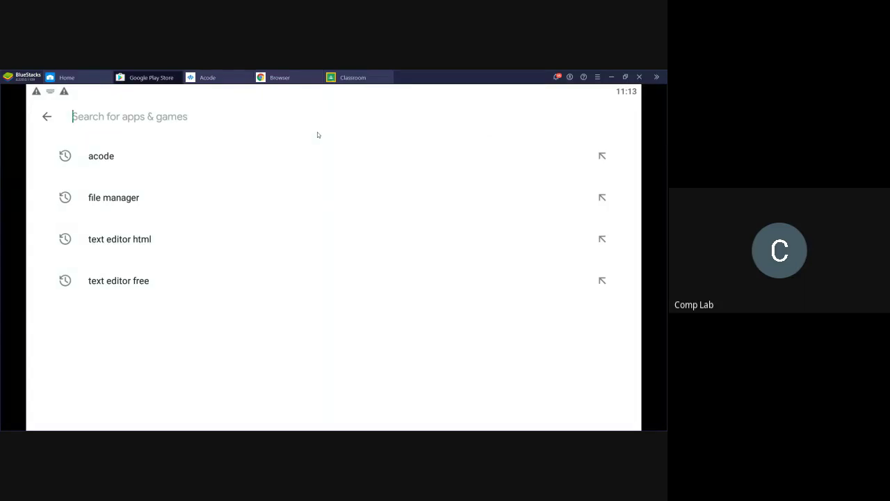
type("sig")
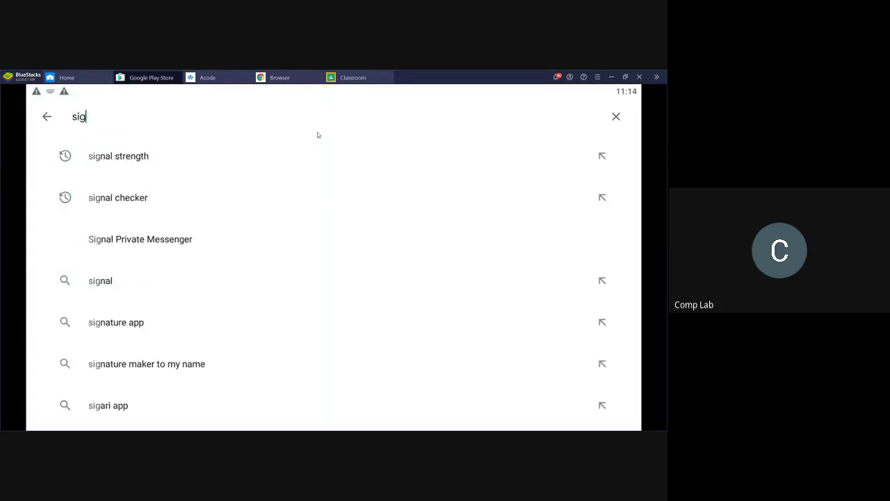
type("nal stre")
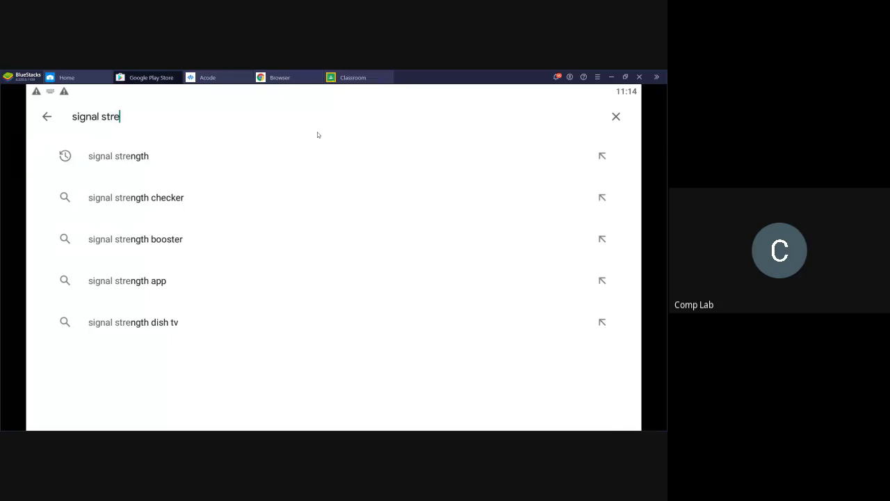
left_click(318, 135)
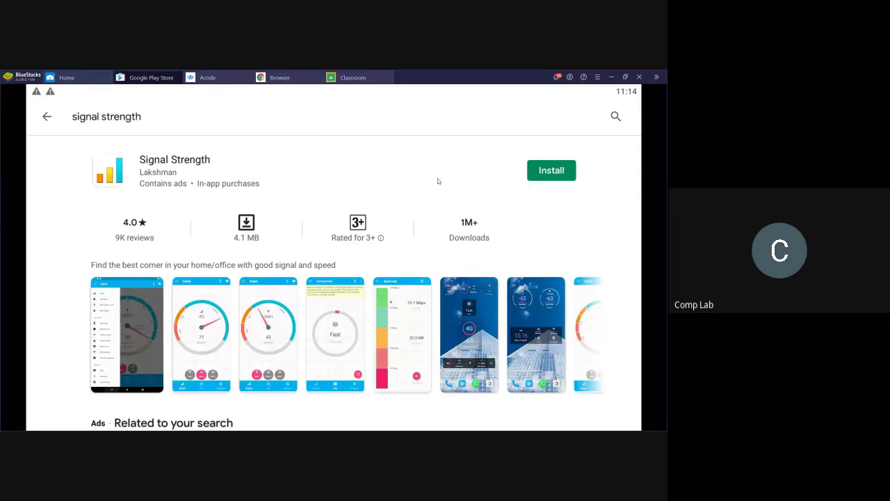
- View the 4G and WiFi gauge screenshots of the Signal Strength app by Lakshman, closing each one after viewing
left_click(210, 359)
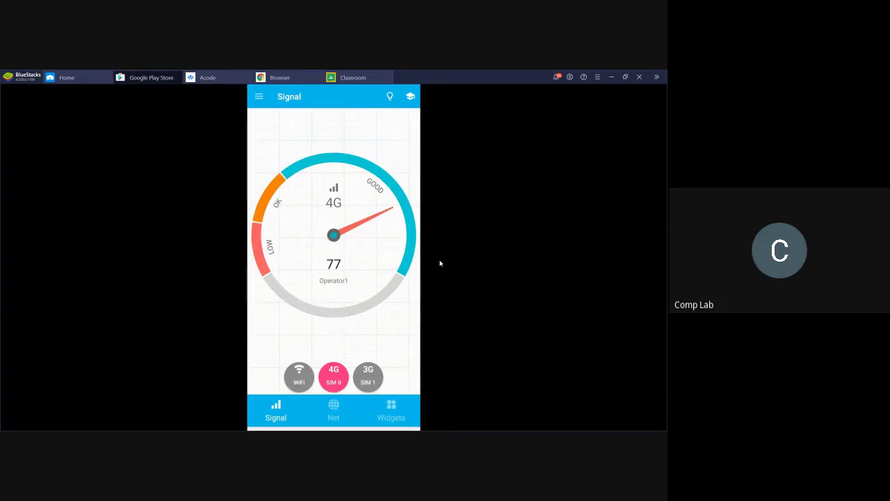
left_click(42, 114)
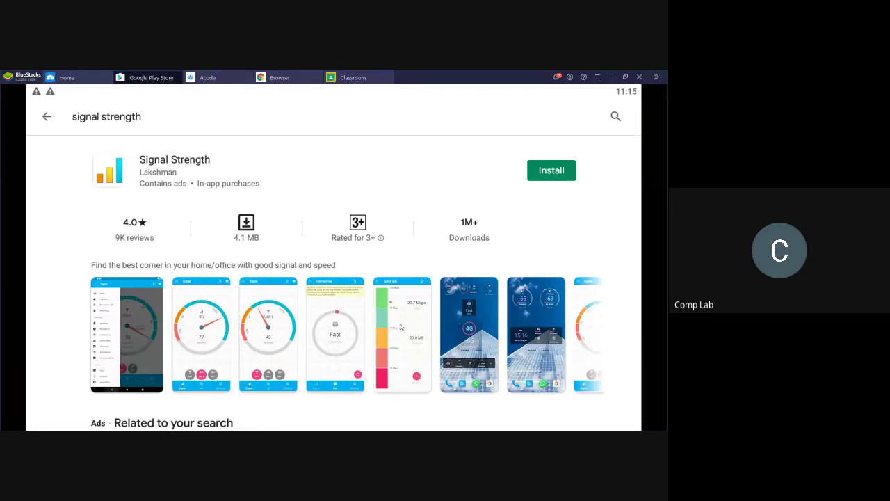
left_click(271, 324)
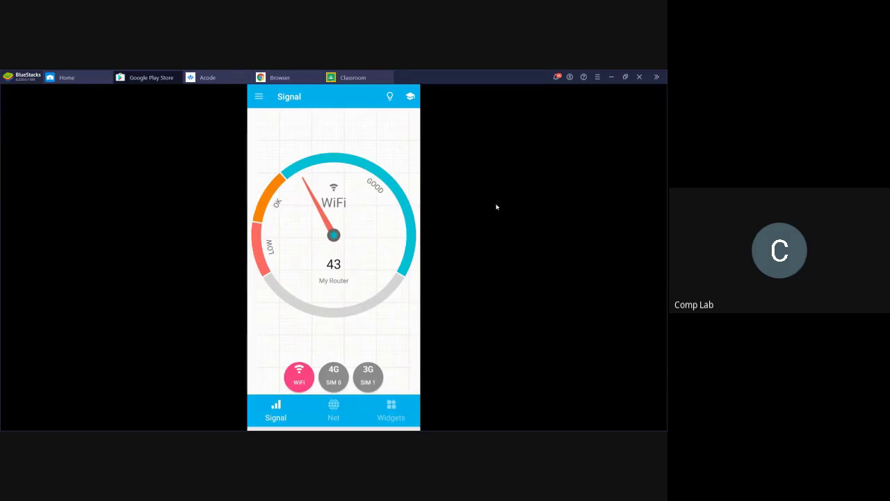
left_click(473, 207)
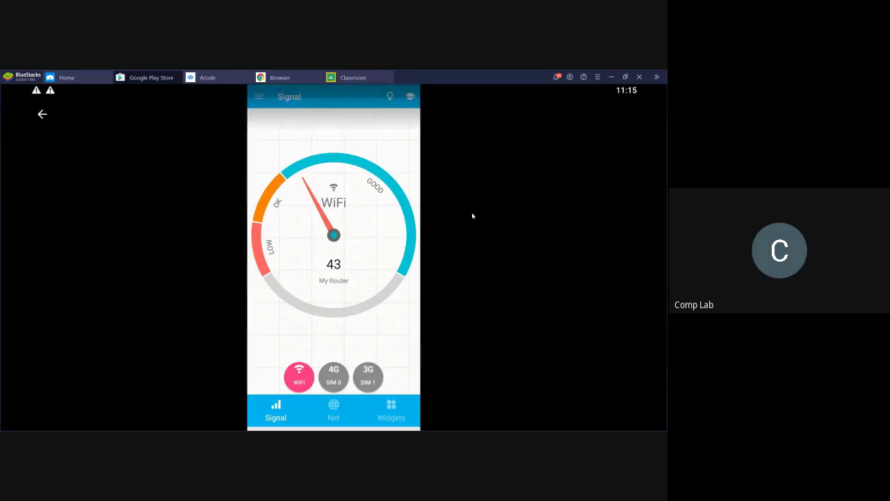
left_click(42, 115)
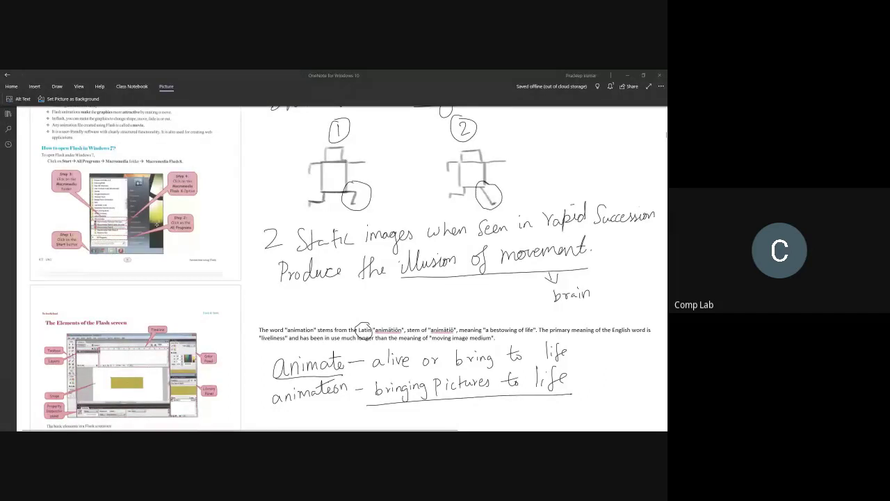
- In the OneNote notes, examine the textbook sections Introduction to Animation and Introduction to Flash at a readable size
scroll(135, 299, "up", 3)
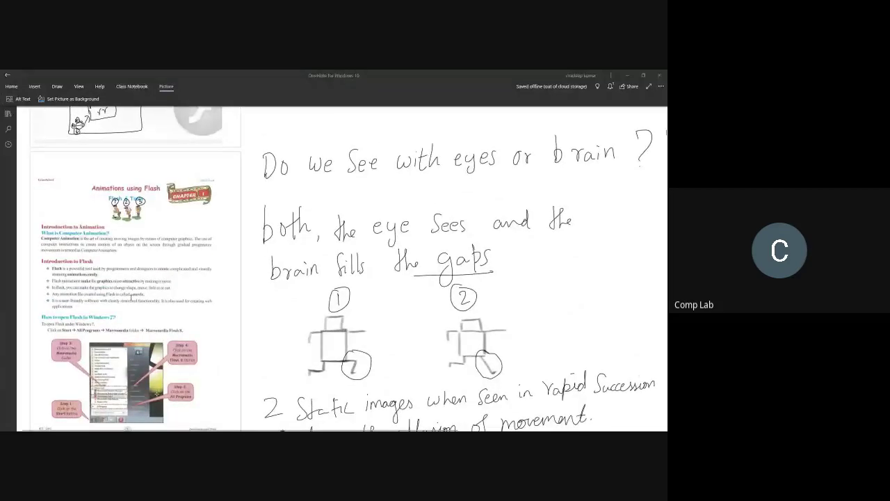
scroll(122, 288, "up", 3)
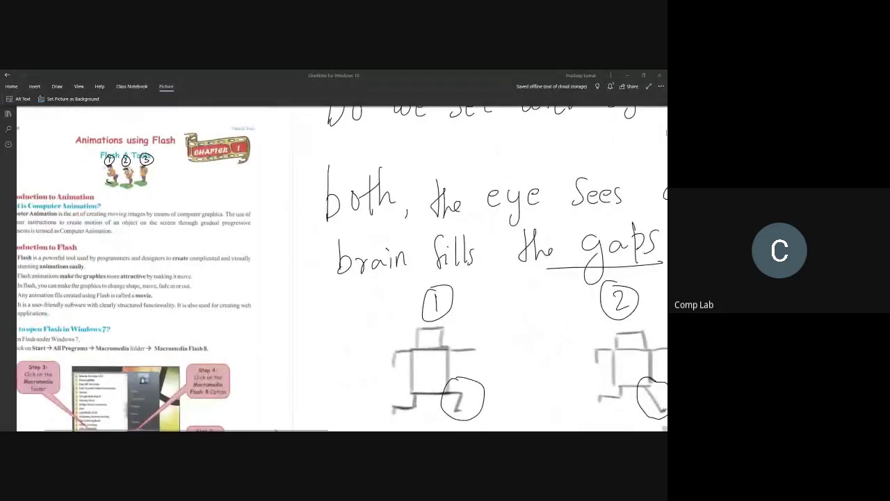
scroll(342, 269, "left", 2)
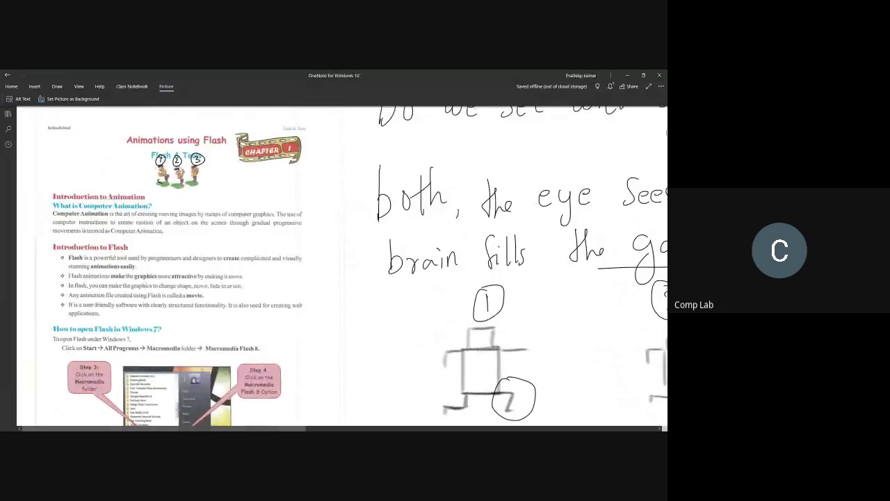
scroll(149, 333, "up", 2)
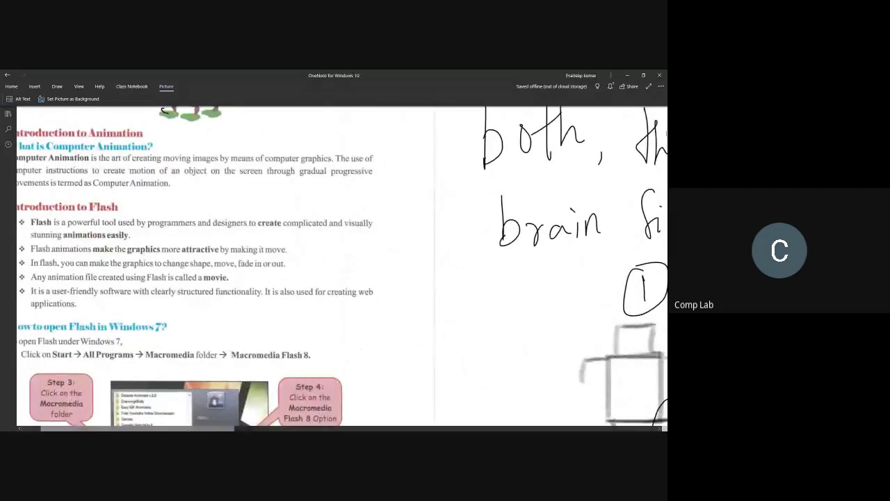
scroll(208, 292, "up", 2)
scroll(209, 292, "down", 1)
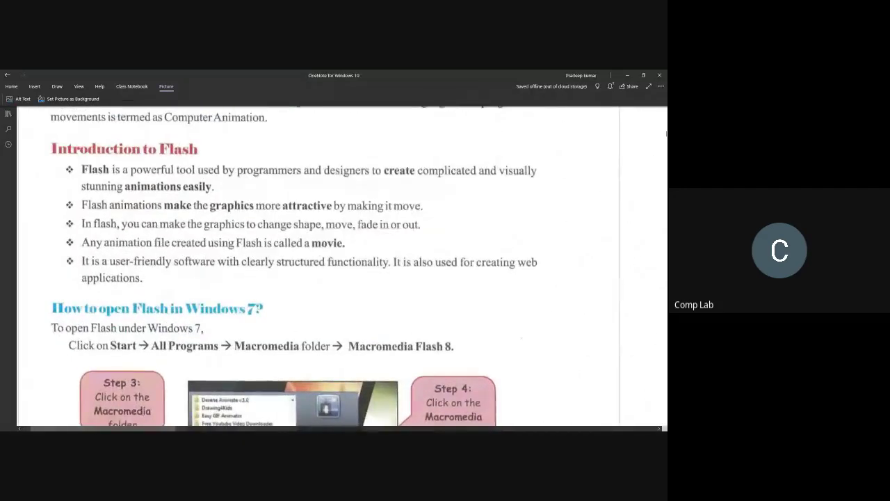
scroll(151, 367, "up", 3)
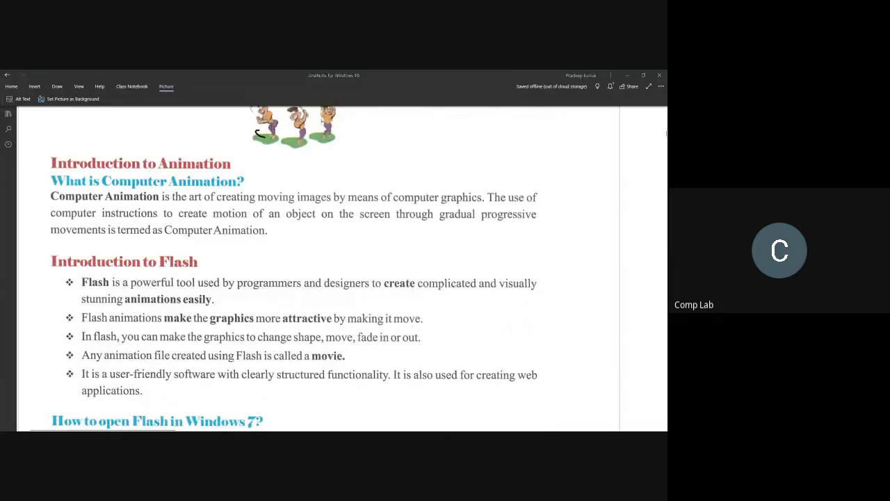
scroll(229, 251, "up", 2)
scroll(229, 251, "down", 2)
- Examine the illustrated steps for opening Flash in Windows 7 and the diagram of the Flash screen elements
scroll(379, 301, "down", 5)
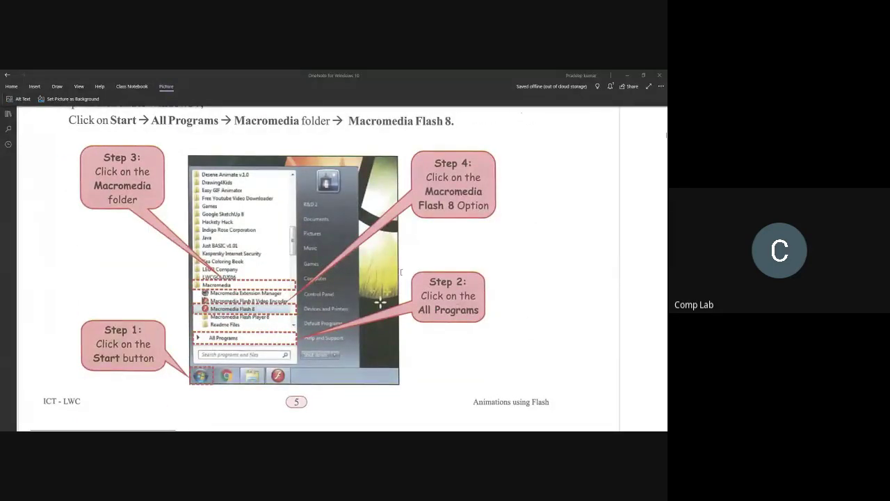
scroll(388, 276, "down", 8)
scroll(390, 270, "up", 4)
scroll(390, 270, "up", 3)
scroll(413, 278, "down", 3)
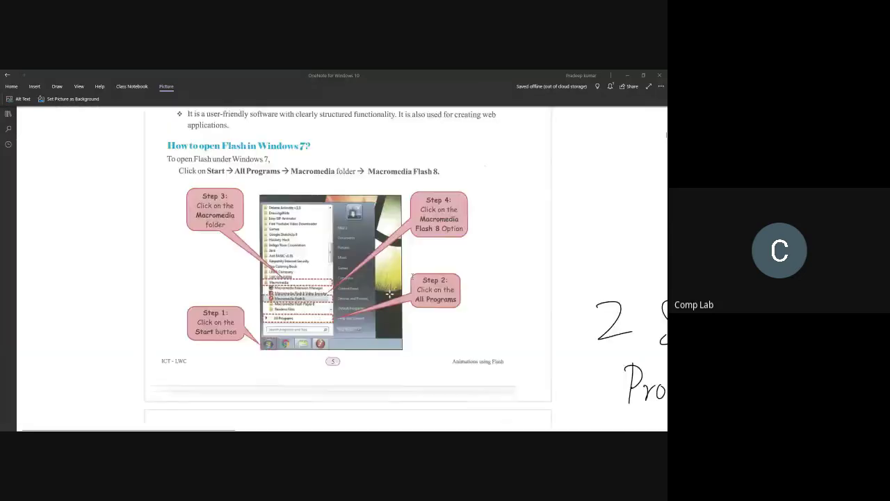
scroll(411, 278, "down", 5)
scroll(350, 283, "up", 10)
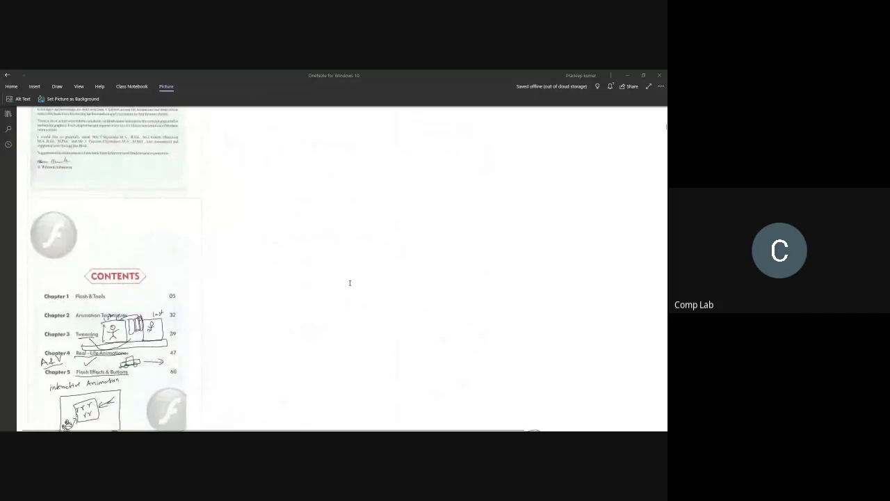
scroll(328, 279, "up", 10)
scroll(330, 274, "down", 15)
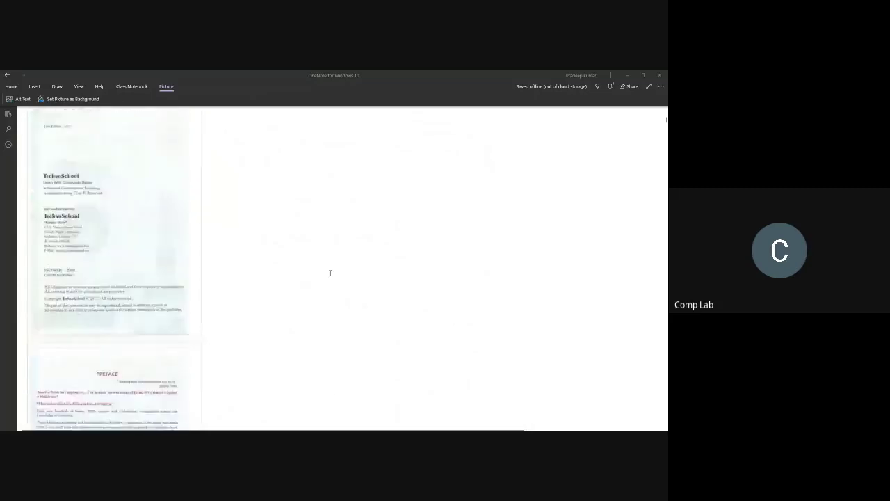
scroll(187, 242, "up", 5)
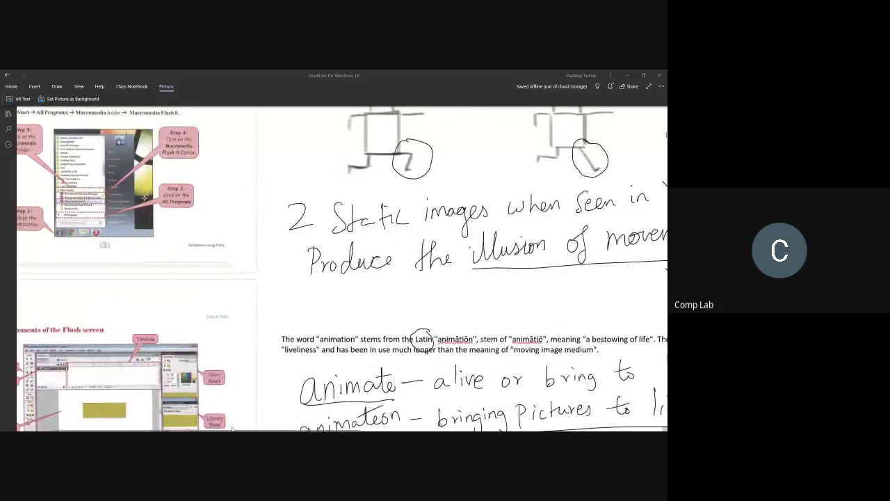
scroll(135, 427, "left", 2)
scroll(132, 348, "up", 5)
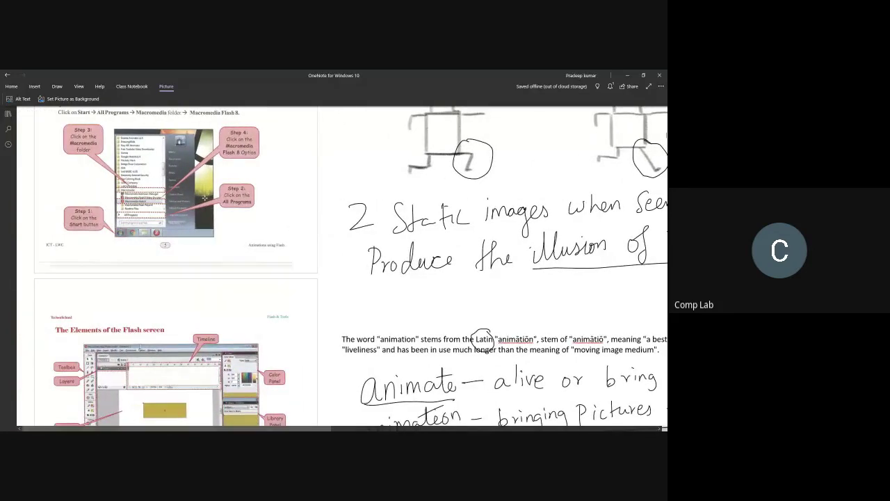
scroll(133, 347, "up", 2)
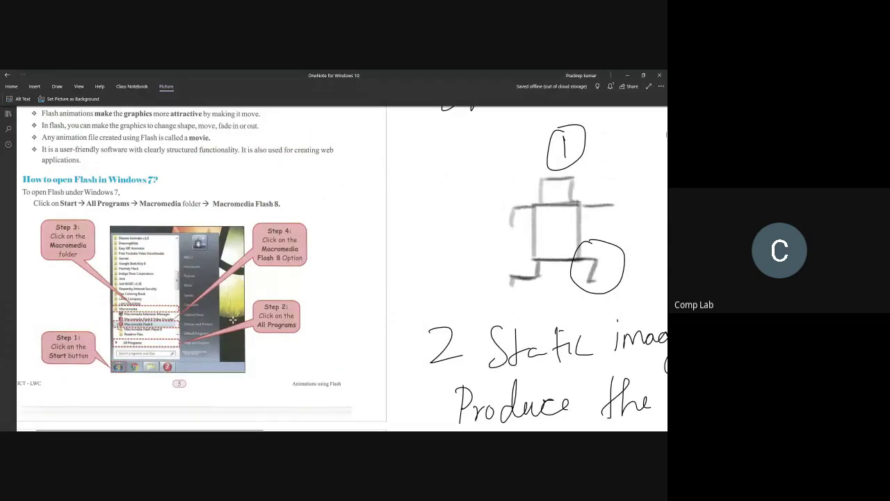
scroll(231, 320, "down", 7)
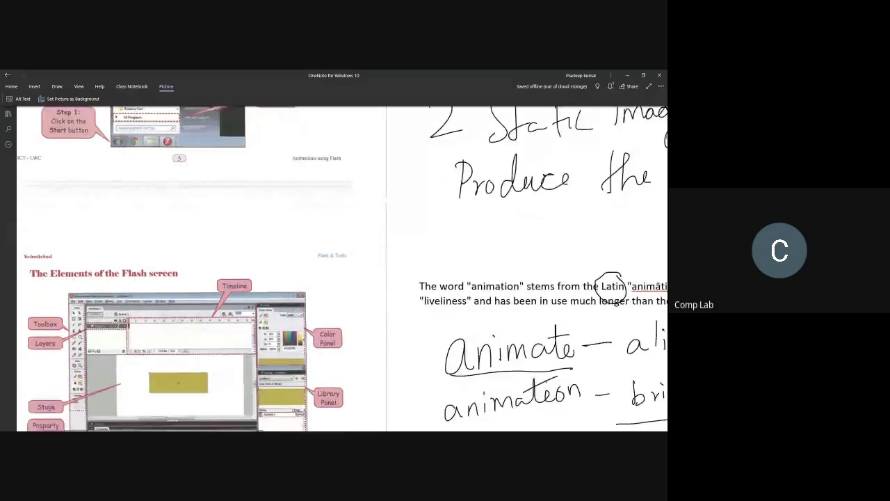
scroll(118, 326, "down", 2)
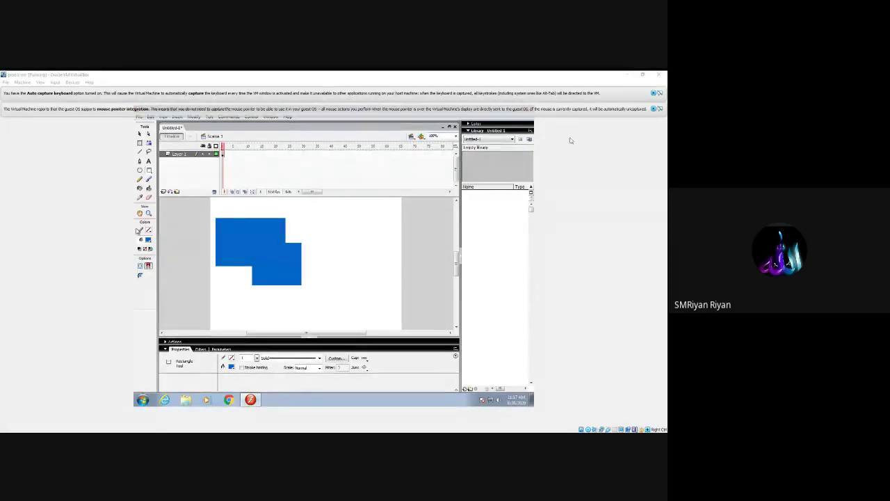
- In the VirtualBox machine, dismiss the capture notices, allow mouse capture and close Flash without saving Untitled-1
left_click(653, 109)
left_click(654, 95)
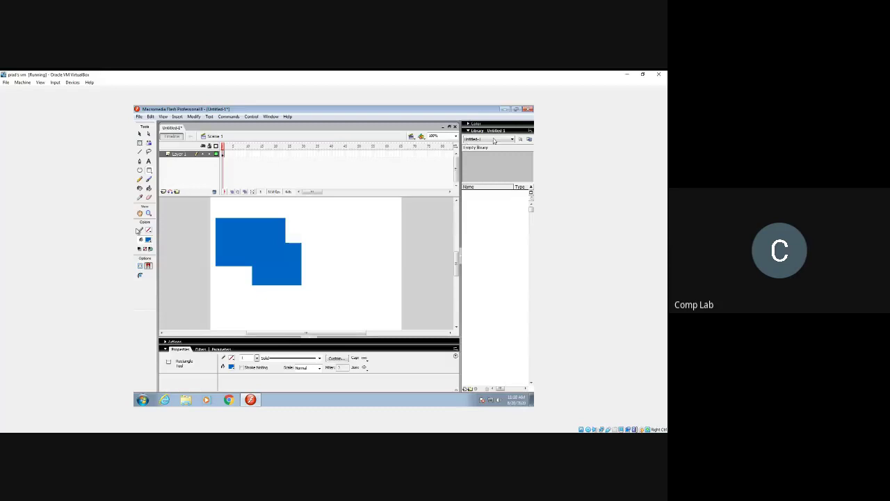
left_click(528, 110)
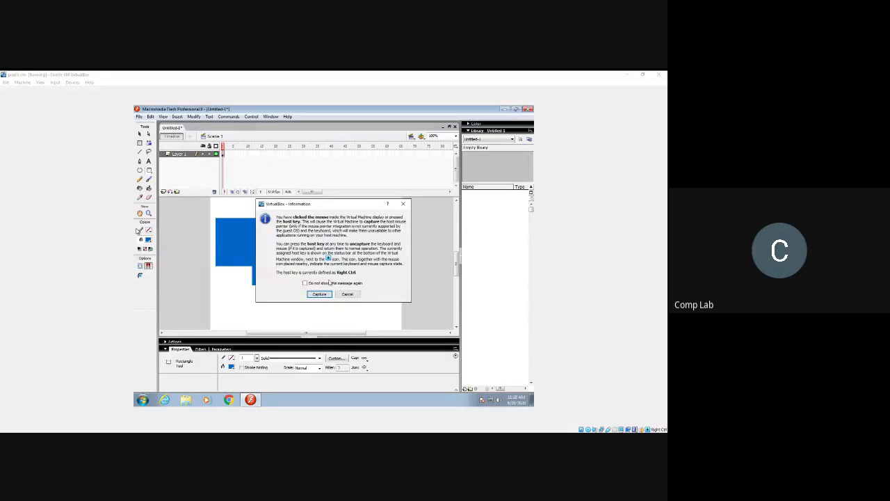
left_click(320, 295)
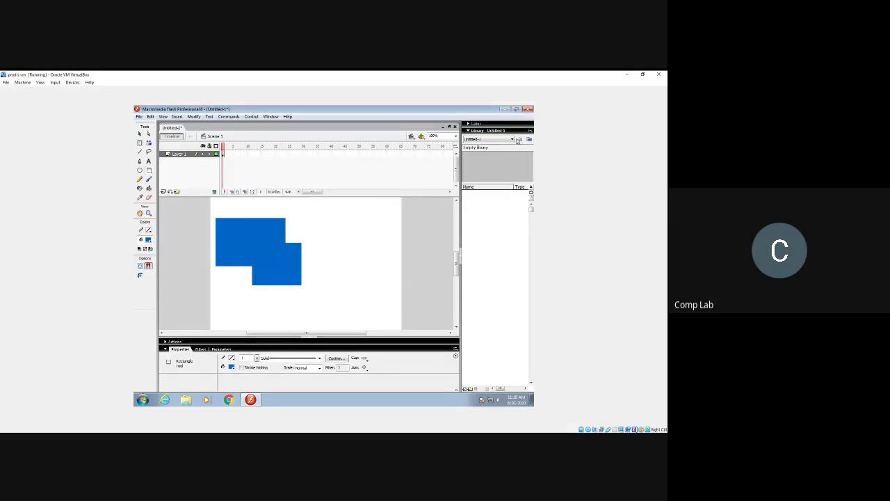
left_click(528, 109)
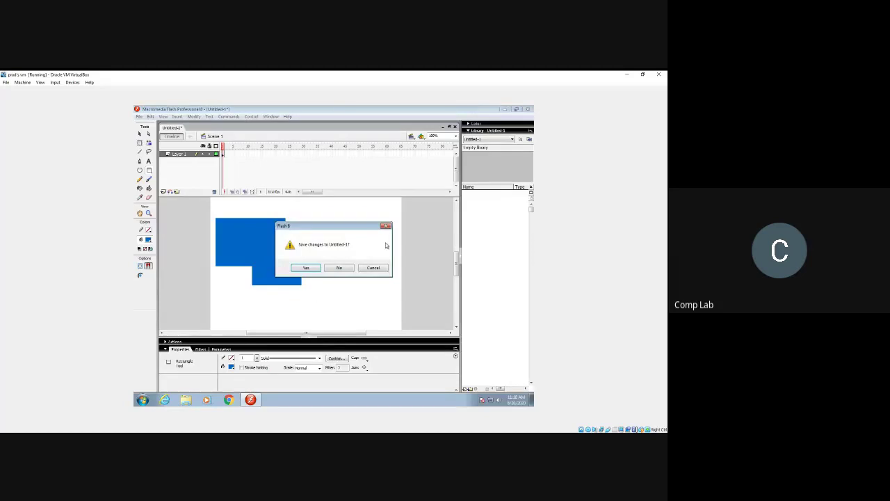
left_click(345, 267)
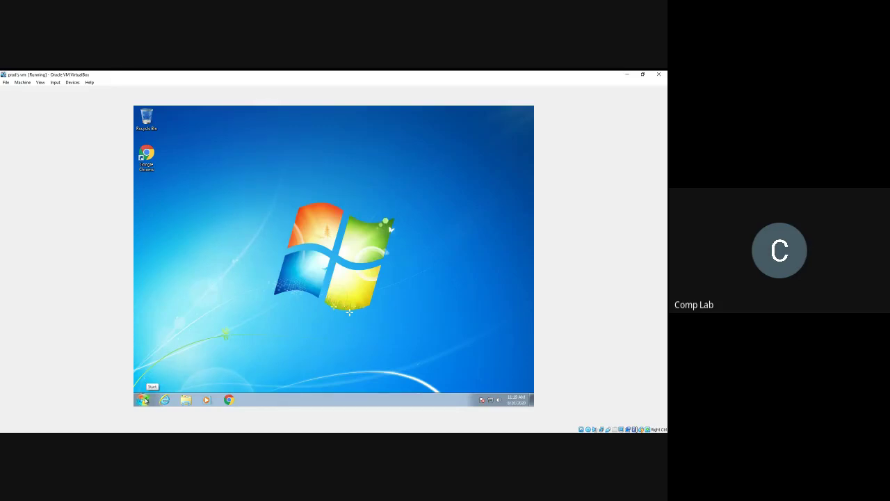
- Locate Macromedia Flash 8 in the Macromedia folder of the installed programs and return to the desktop without launching it
left_click(143, 400)
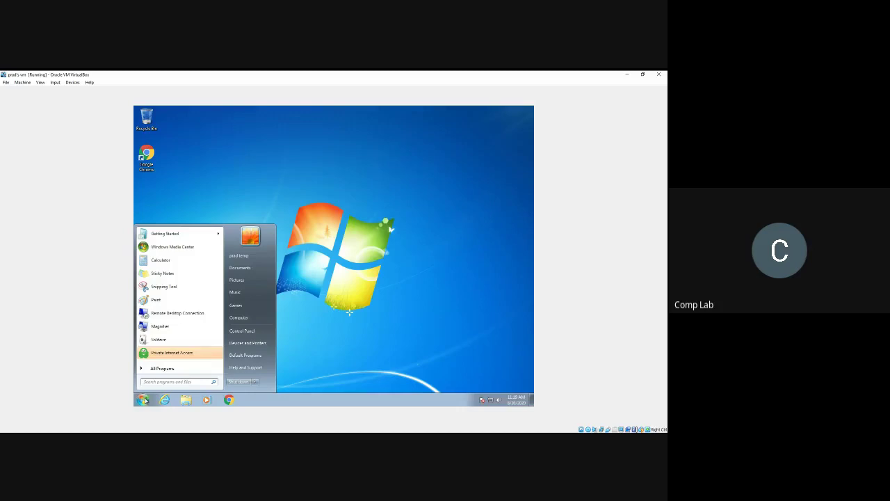
left_click(162, 369)
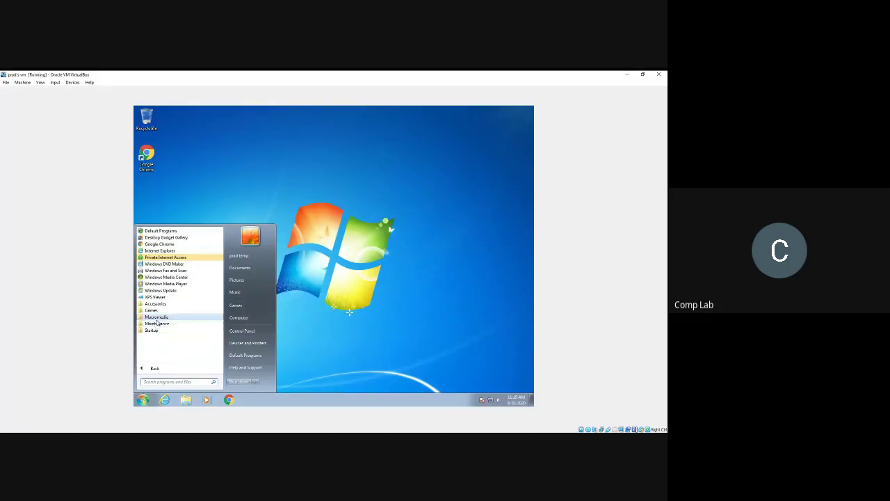
left_click(191, 319)
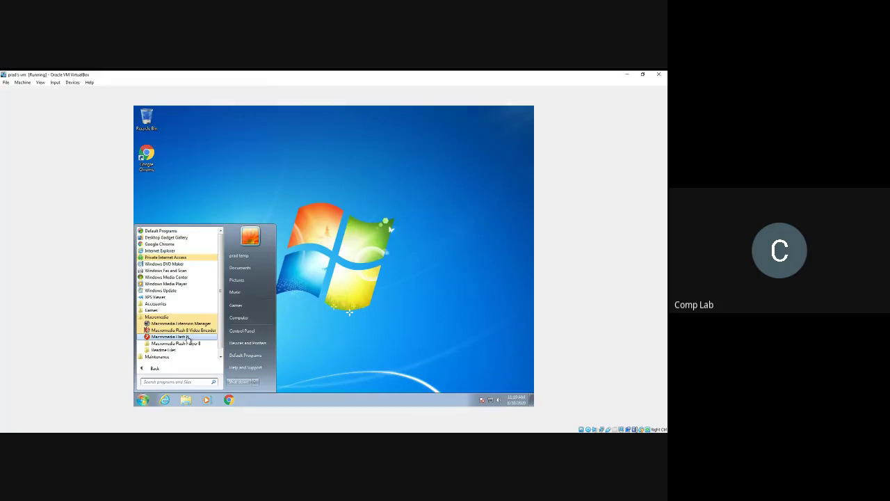
left_click(319, 340)
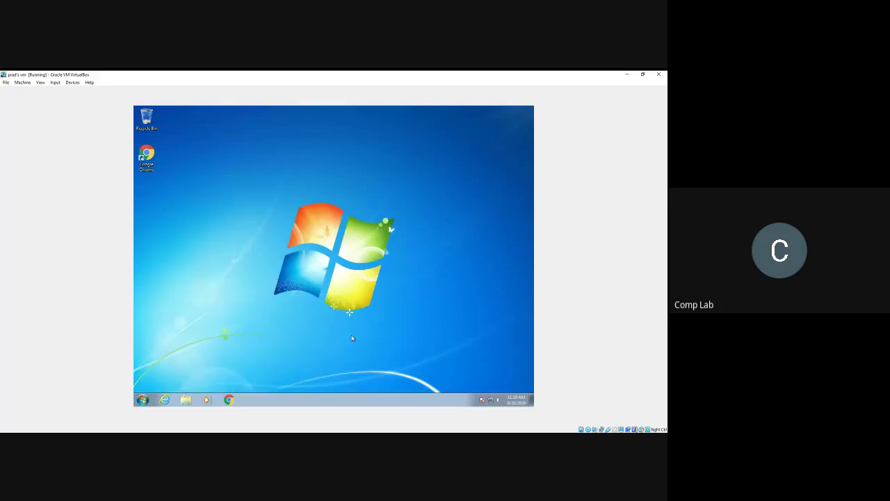
- Launch Macromedia Flash 8 from the Macromedia folder of the installed programs and create a new Flash Document
left_click(144, 400)
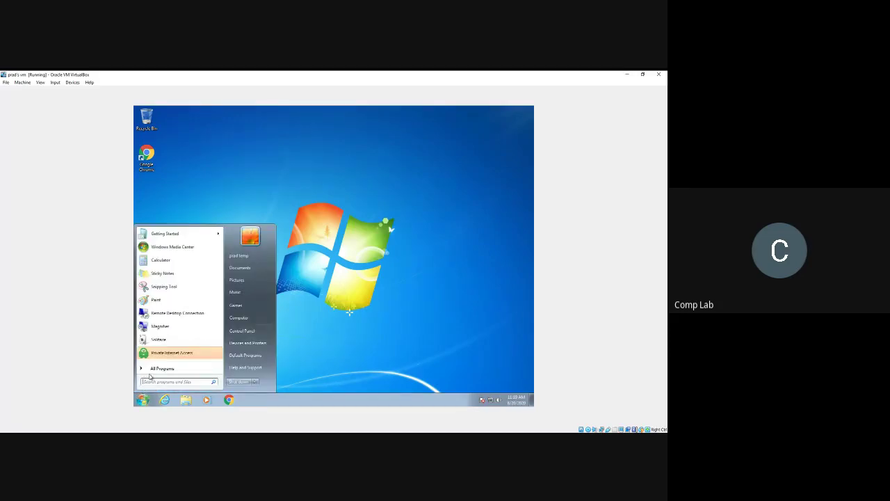
left_click(157, 368)
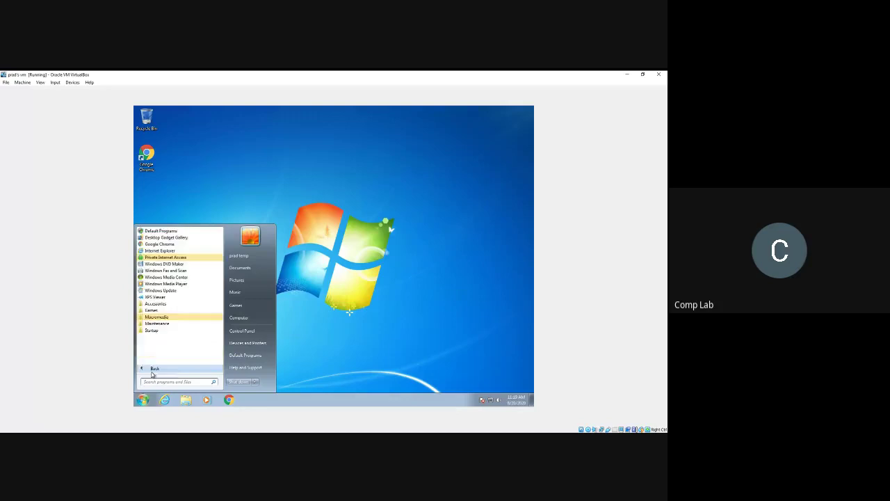
left_click(157, 317)
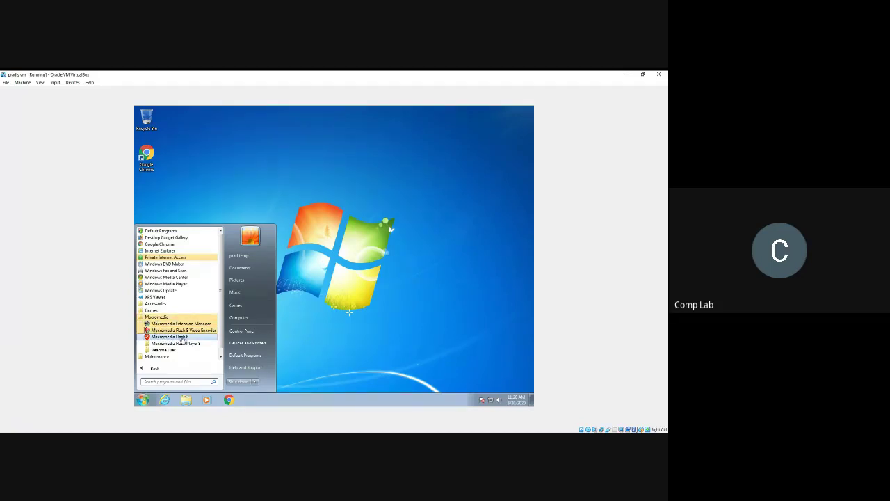
left_click(183, 338)
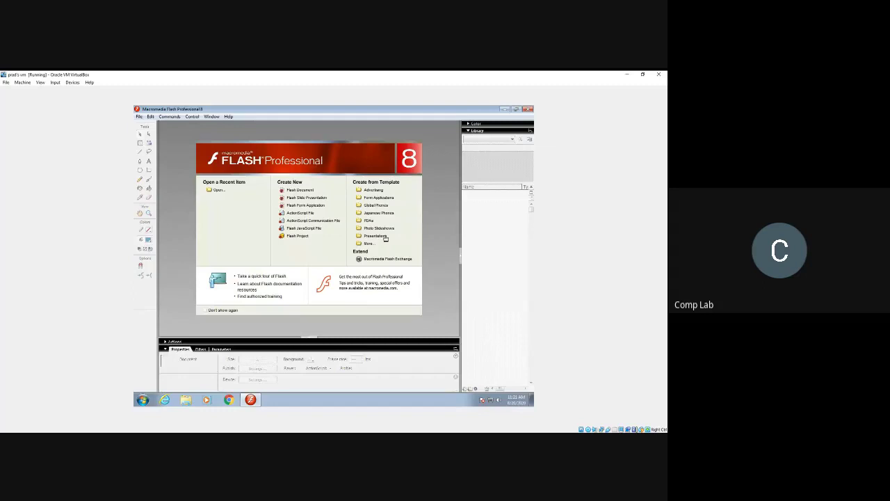
left_click(305, 192)
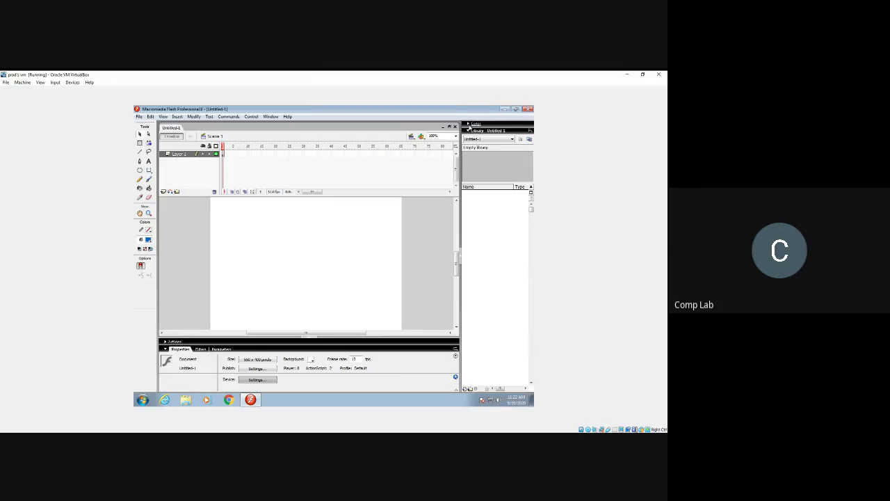
- Expand the Color Mixer and select frames along Layer 1 in the timeline, ending at about frame 41
left_click(471, 124)
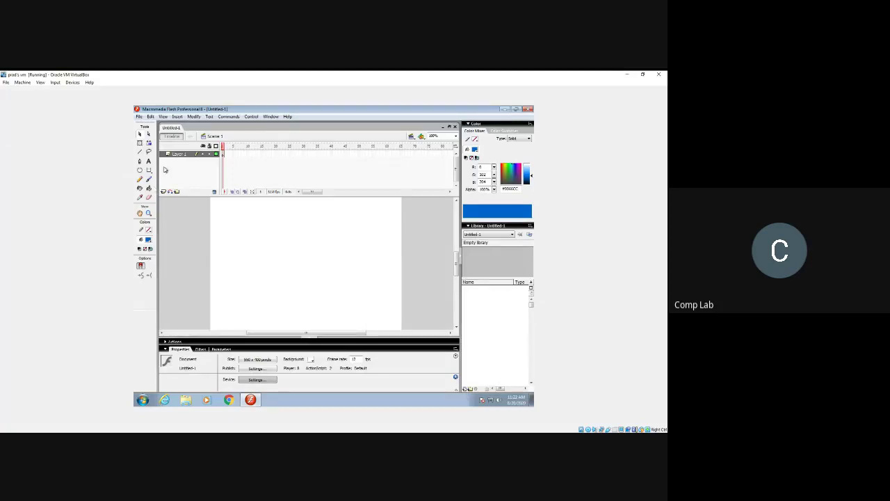
left_click(224, 154)
mouse_move(224, 154)
left_mouse_down()
mouse_move(394, 159)
mouse_move(402, 150)
left_mouse_up()
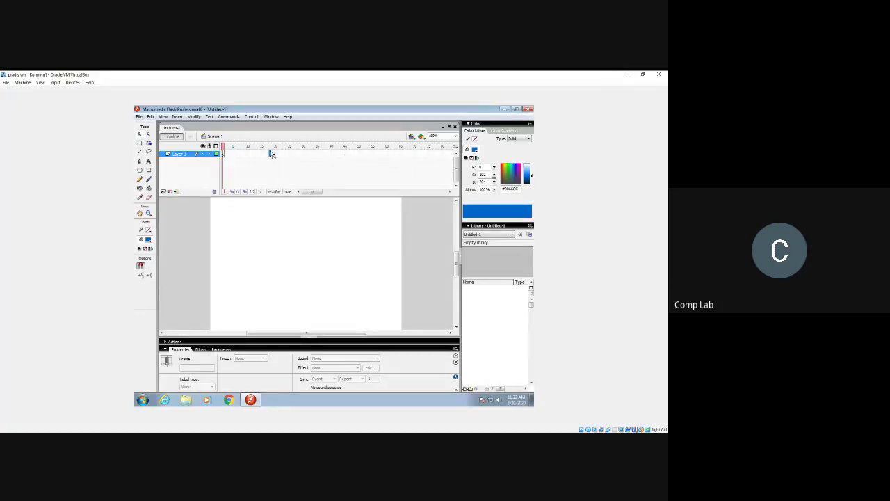
left_click_drag(224, 154, 233, 158)
left_click_drag(328, 162, 335, 158)
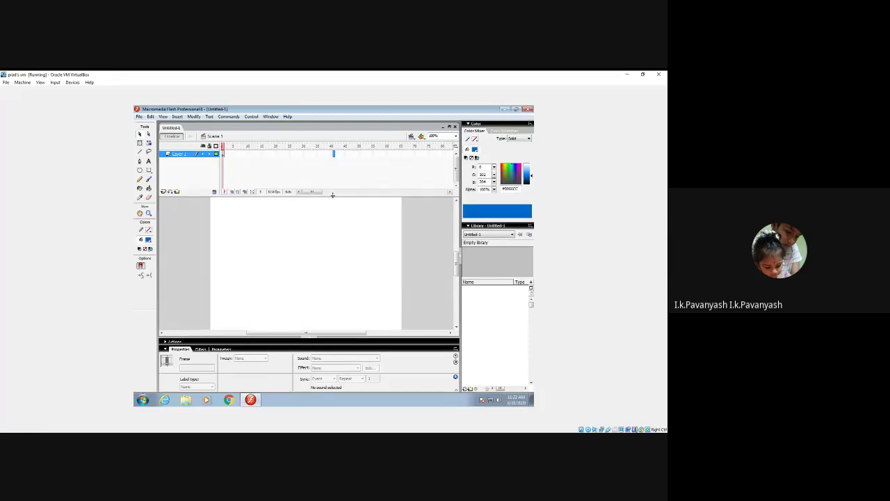
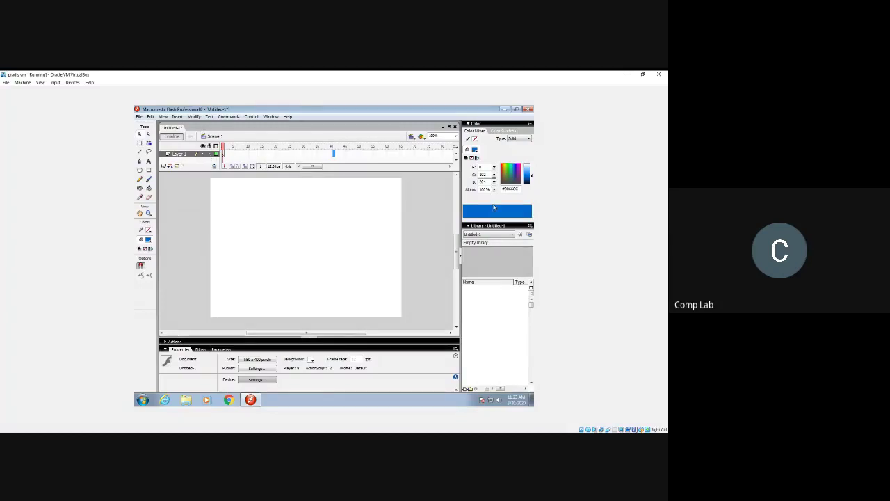
- Select further single frames of Layer 1, up to about frame 63, and clear the selection on the stage
left_click(247, 154)
left_click(374, 154)
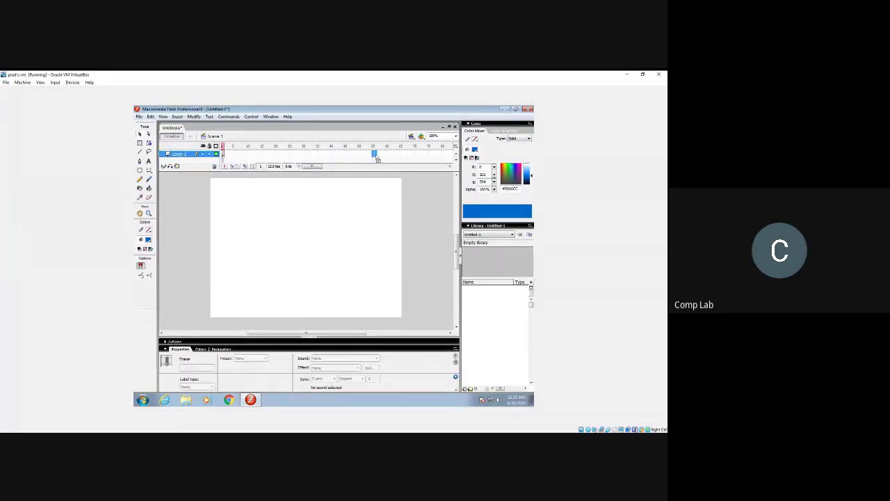
left_click(395, 154)
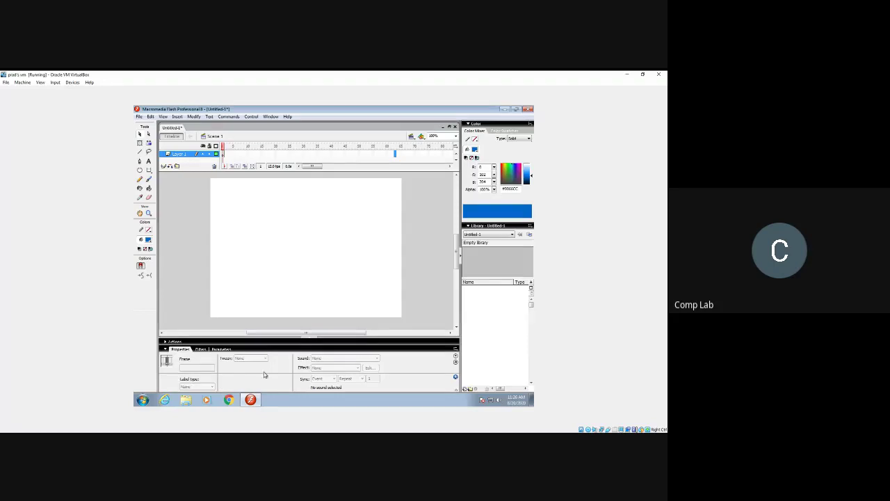
left_click(232, 291)
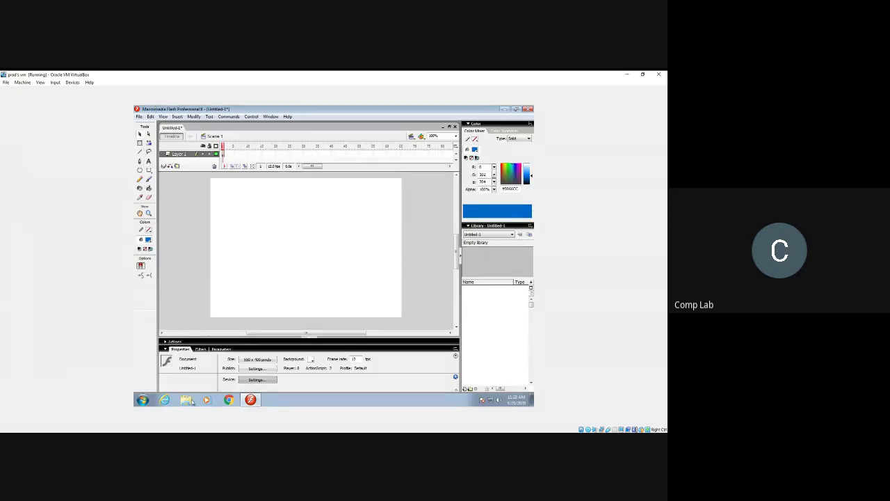
- Search the installed programs for "paint", open Paint and maximize its window
left_click(144, 400)
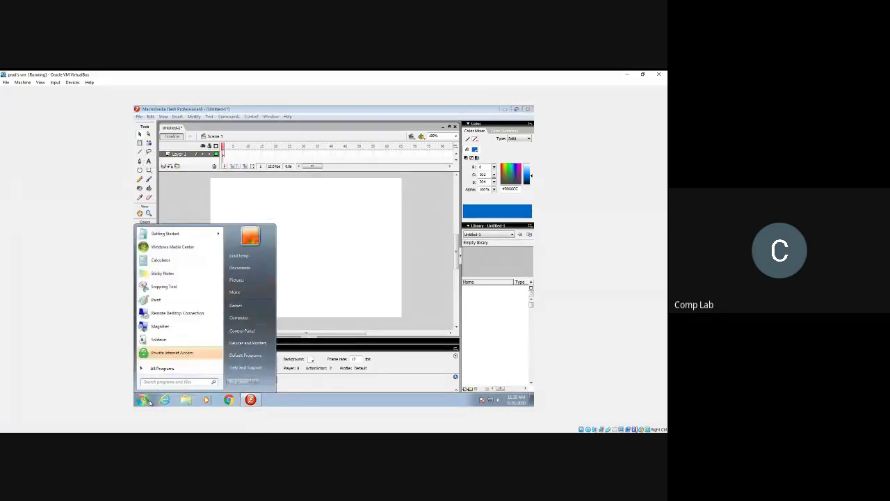
type("pr")
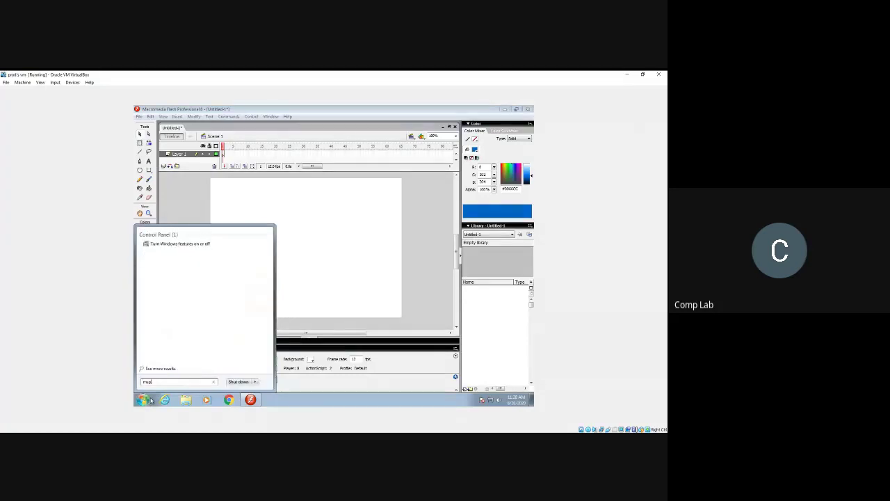
key("BackSpace")
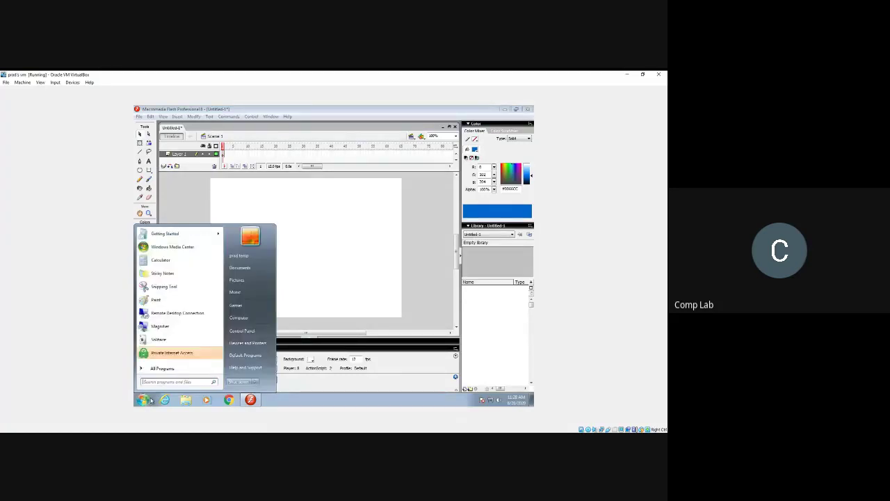
type("paint")
key("Return")
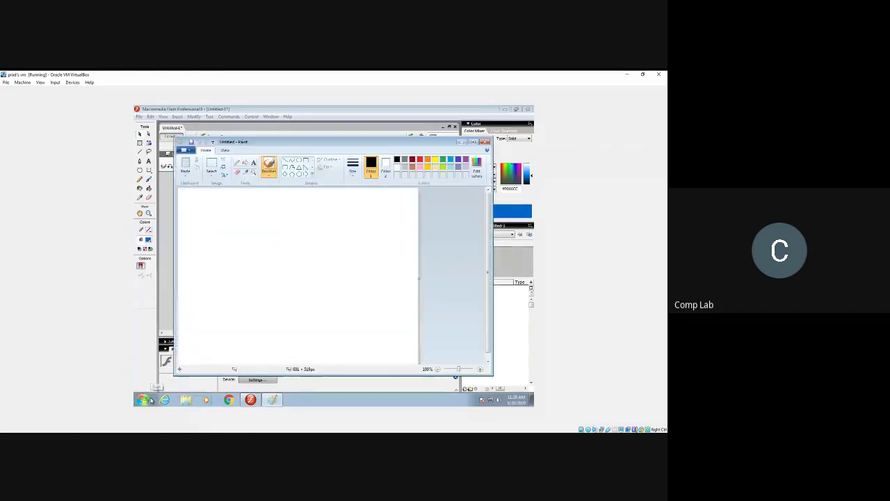
double_click(373, 143)
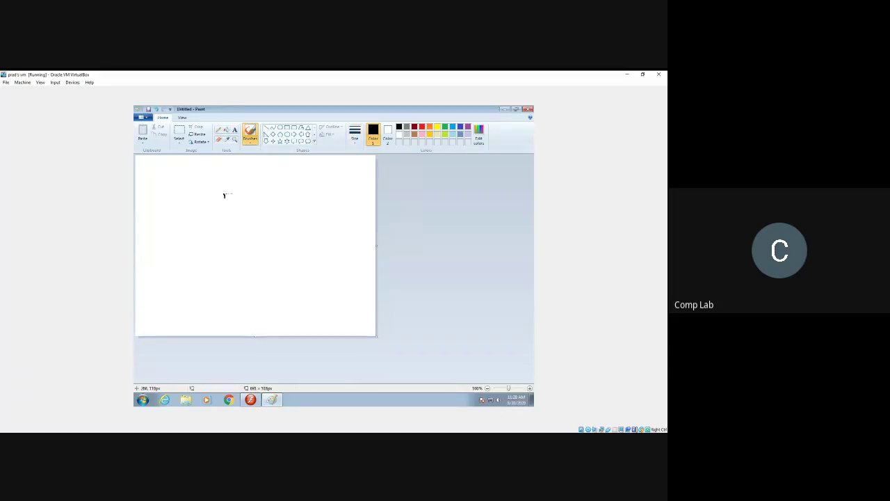
- Draw a stick figure with one raised arm using the first brush style, and switch back to Flash
left_click(250, 140)
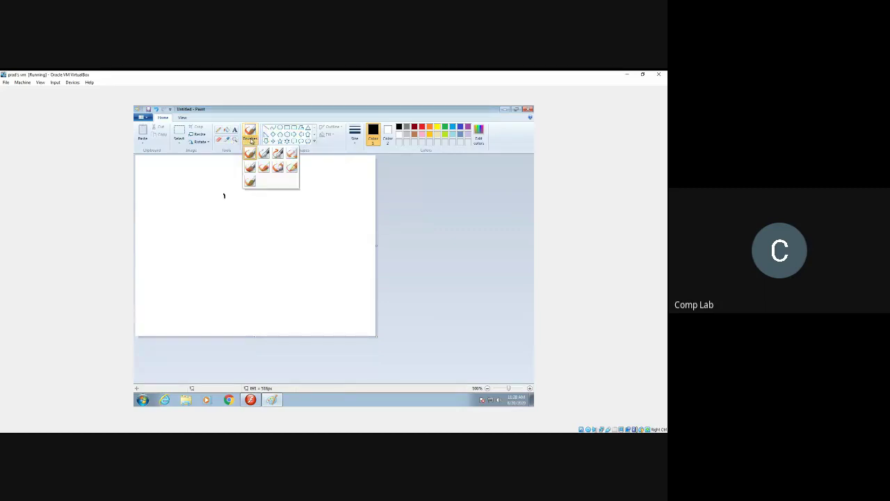
left_click(250, 153)
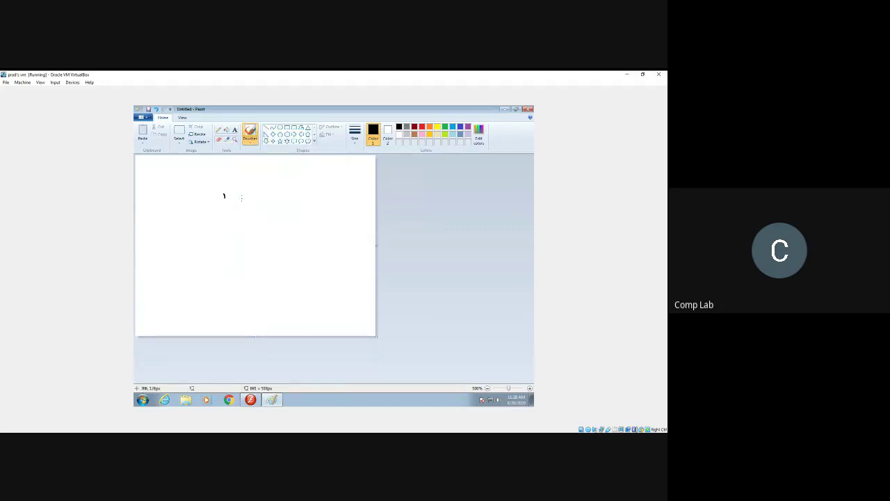
mouse_move(241, 197)
left_mouse_down()
mouse_move(228, 196)
mouse_move(240, 206)
mouse_move(244, 197)
mouse_move(240, 252)
mouse_move(212, 226)
mouse_move(260, 212)
left_mouse_up()
mouse_move(240, 253)
left_mouse_down()
mouse_move(225, 263)
mouse_move(255, 263)
left_mouse_up()
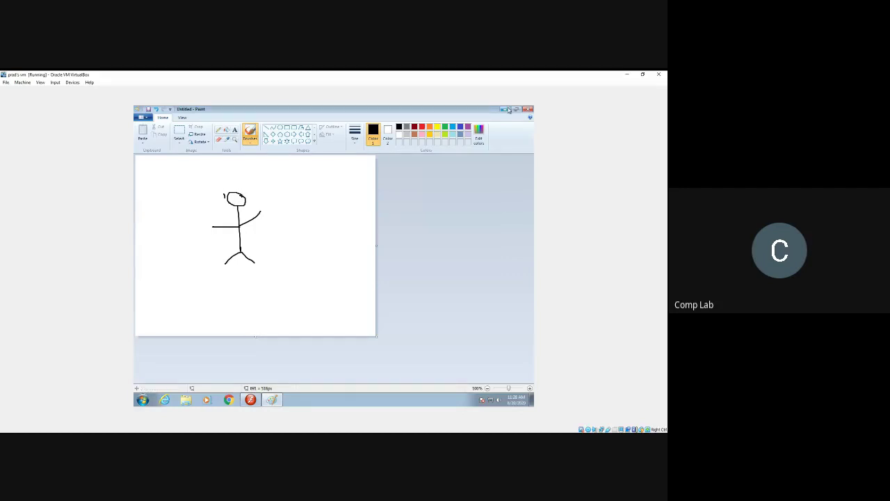
key("alt+Tab")
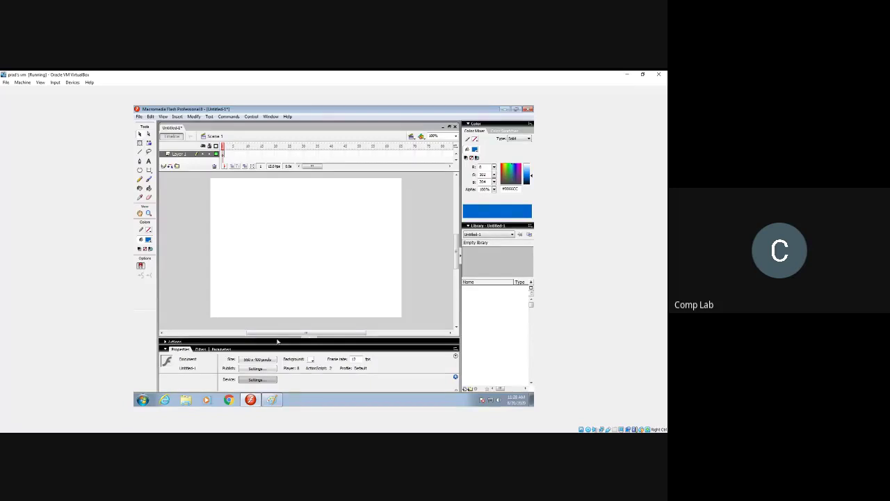
- Return to Paint and scribble large overlapping loops beside the stick figure, running past the canvas's right edge
mouse_move(270, 400)
left_click(306, 308)
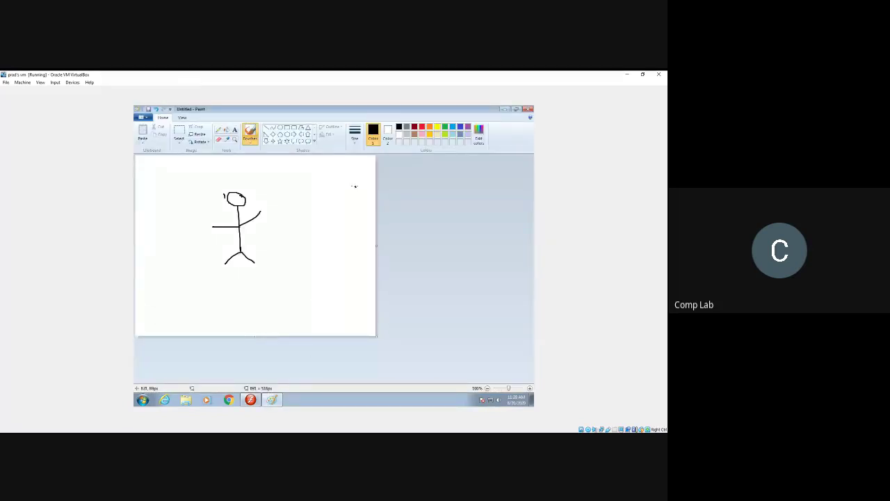
mouse_move(355, 187)
left_mouse_down()
mouse_move(332, 199)
mouse_move(337, 217)
mouse_move(375, 228)
mouse_move(406, 219)
mouse_move(395, 165)
mouse_move(337, 161)
mouse_move(334, 219)
mouse_move(361, 246)
mouse_move(377, 252)
mouse_move(423, 210)
mouse_move(413, 182)
mouse_move(319, 181)
mouse_move(301, 237)
mouse_move(343, 316)
mouse_move(388, 324)
left_mouse_up()
mouse_move(376, 241)
left_mouse_down()
mouse_move(317, 280)
mouse_move(333, 336)
left_mouse_up()
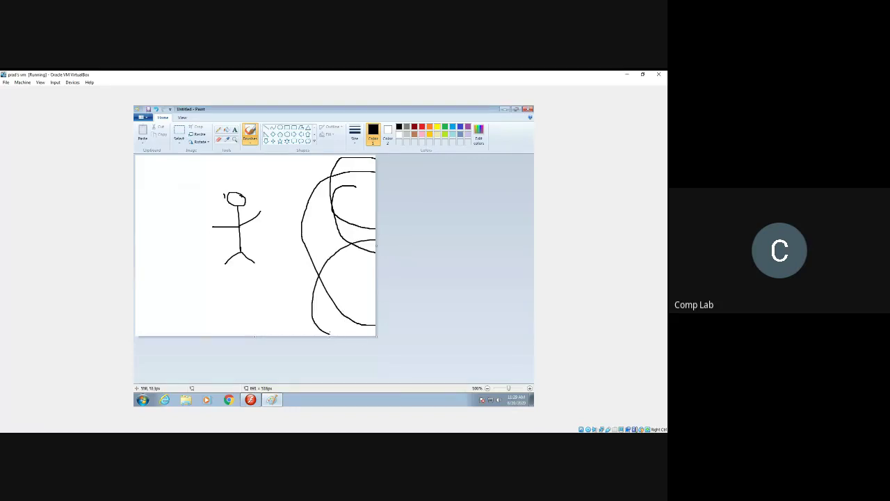
mouse_move(323, 283)
left_mouse_down()
mouse_move(376, 263)
mouse_move(309, 317)
mouse_move(322, 341)
left_mouse_up()
mouse_move(379, 299)
left_mouse_down()
mouse_move(330, 326)
mouse_move(383, 259)
mouse_move(313, 264)
mouse_move(345, 292)
mouse_move(348, 209)
mouse_move(325, 277)
mouse_move(332, 256)
left_mouse_up()
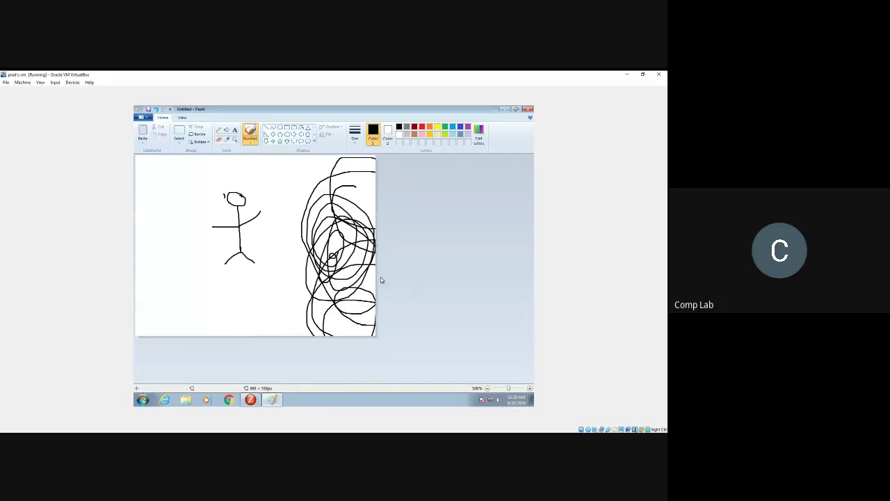
- Switch to Flash and scribble overlapping Pencil loops that extend from the stage past its right edge into the work area
left_click(504, 109)
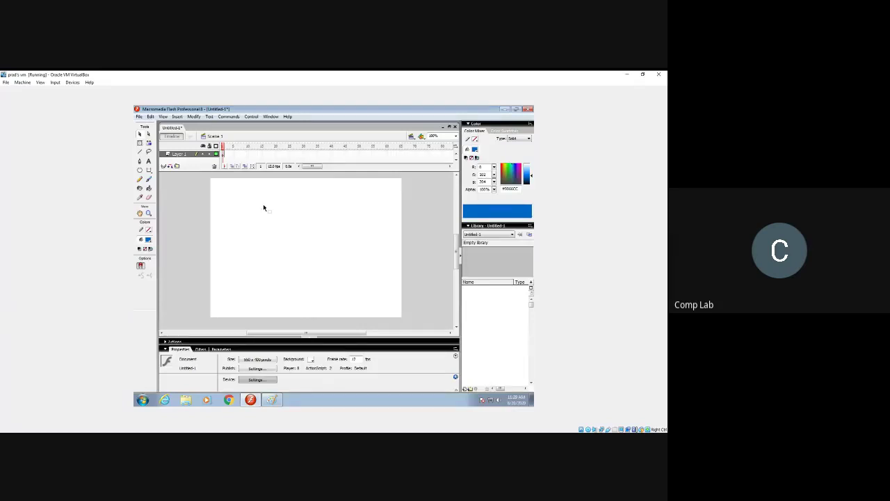
left_click(140, 179)
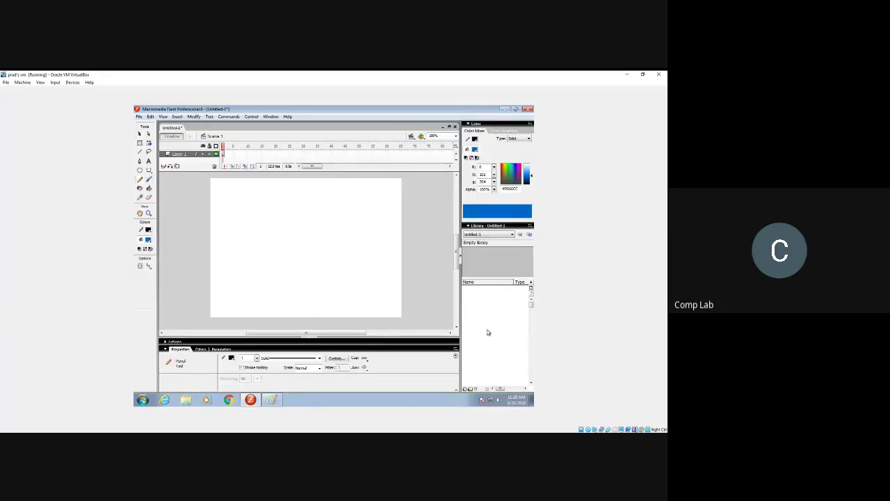
mouse_move(373, 238)
left_mouse_down()
mouse_move(371, 283)
mouse_move(411, 297)
mouse_move(444, 262)
mouse_move(441, 230)
mouse_move(385, 219)
mouse_move(405, 248)
mouse_move(421, 226)
mouse_move(367, 197)
mouse_move(350, 300)
mouse_move(393, 319)
mouse_move(427, 296)
mouse_move(411, 276)
mouse_move(391, 313)
mouse_move(434, 292)
mouse_move(430, 254)
mouse_move(372, 260)
mouse_move(386, 276)
mouse_move(386, 230)
mouse_move(395, 262)
mouse_move(434, 232)
mouse_move(400, 252)
mouse_move(413, 202)
mouse_move(371, 212)
mouse_move(402, 208)
left_mouse_up()
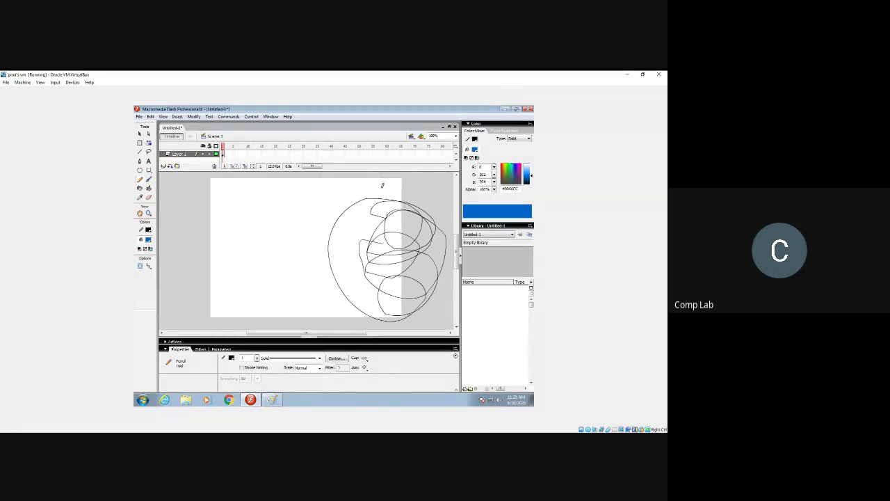
- Write the word "Stage" freehand with the Pencil tool near the stage's upper-left corner
mouse_move(227, 185)
left_mouse_down()
mouse_move(246, 201)
mouse_move(261, 188)
left_mouse_up()
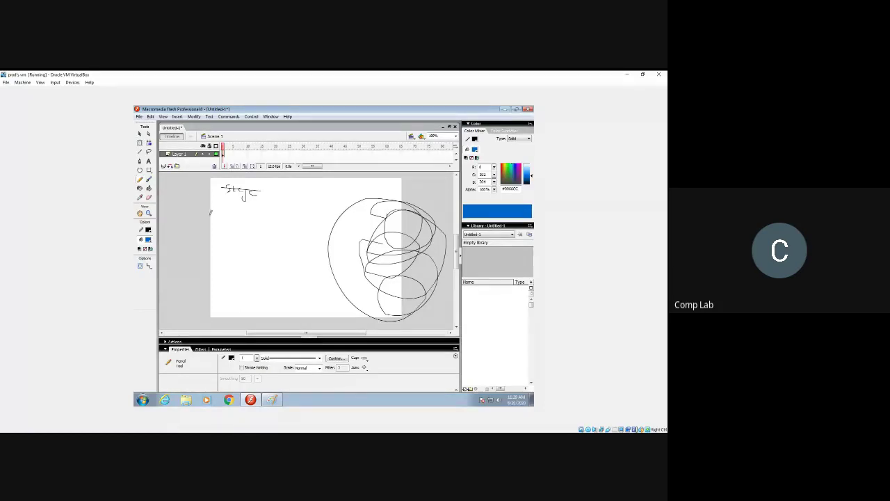
left_click_drag(232, 190, 235, 197)
left_click_drag(244, 198, 249, 200)
- Draw one continuous looping Pencil stroke from the stage's lower-left area across to the existing scribble
left_click(139, 135)
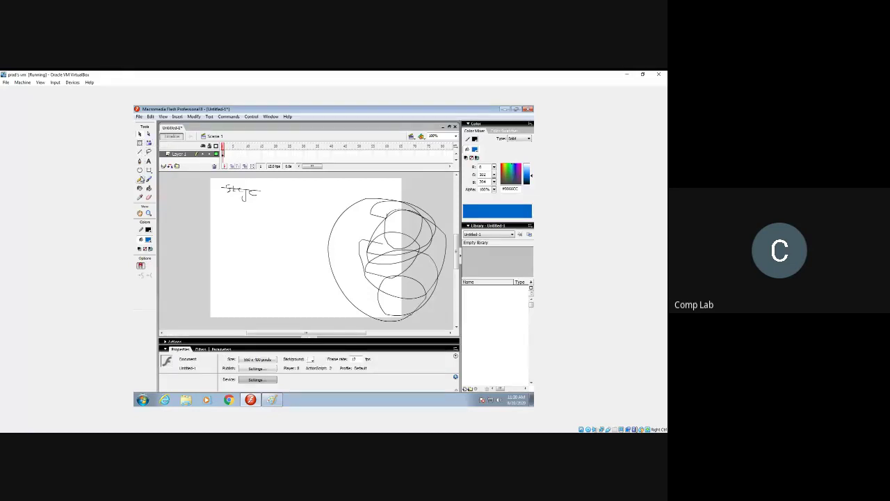
left_click(140, 180)
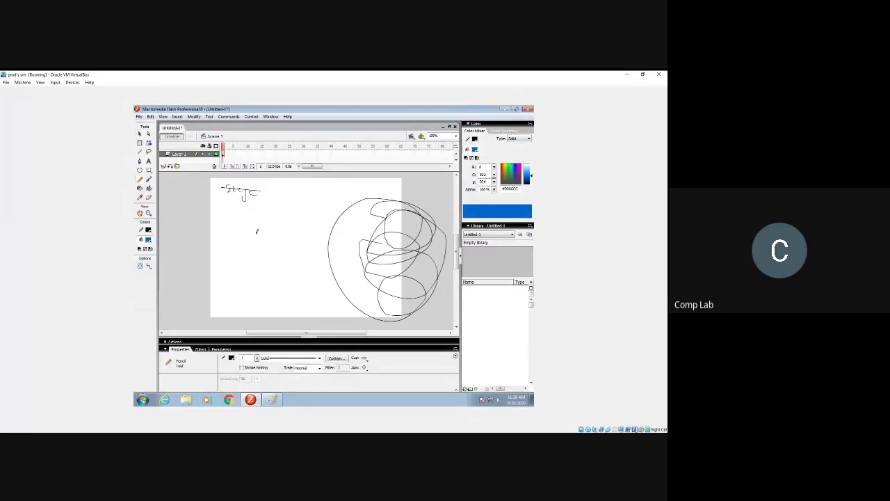
mouse_move(258, 234)
left_mouse_down()
mouse_move(229, 251)
mouse_move(228, 288)
mouse_move(323, 265)
mouse_move(232, 250)
mouse_move(231, 273)
mouse_move(409, 311)
left_mouse_up()
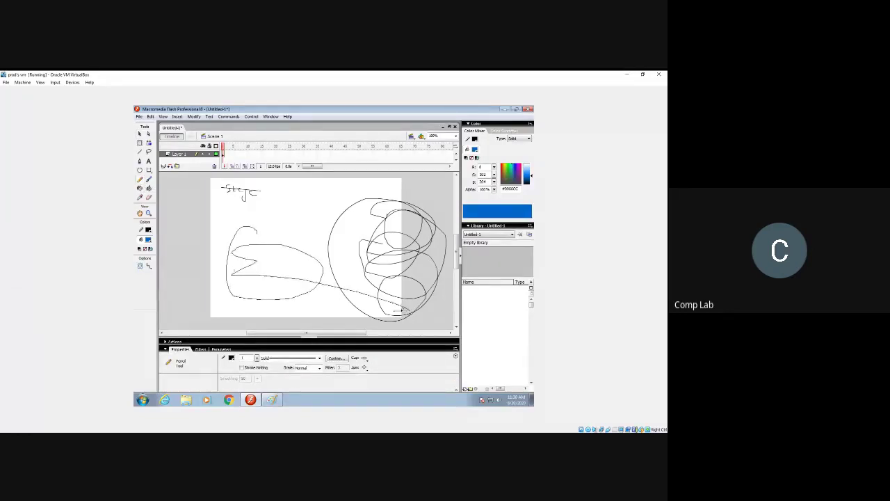
scroll(419, 273, "down", 3)
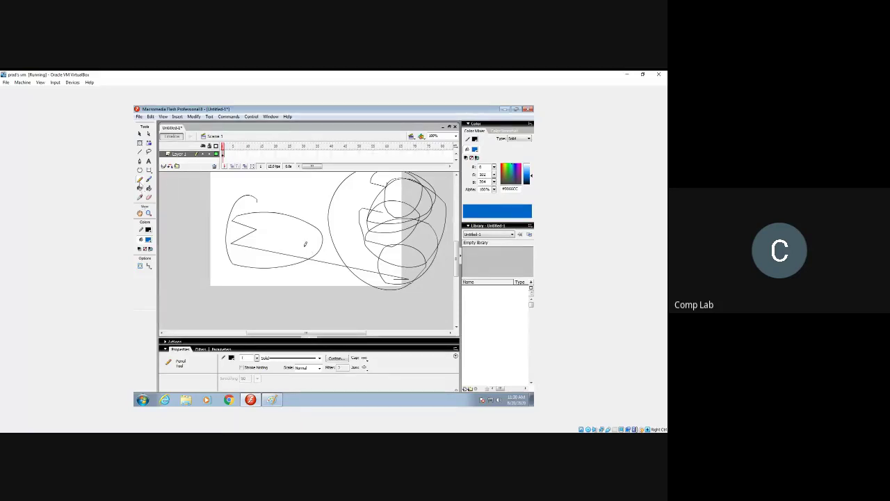
left_click(148, 132)
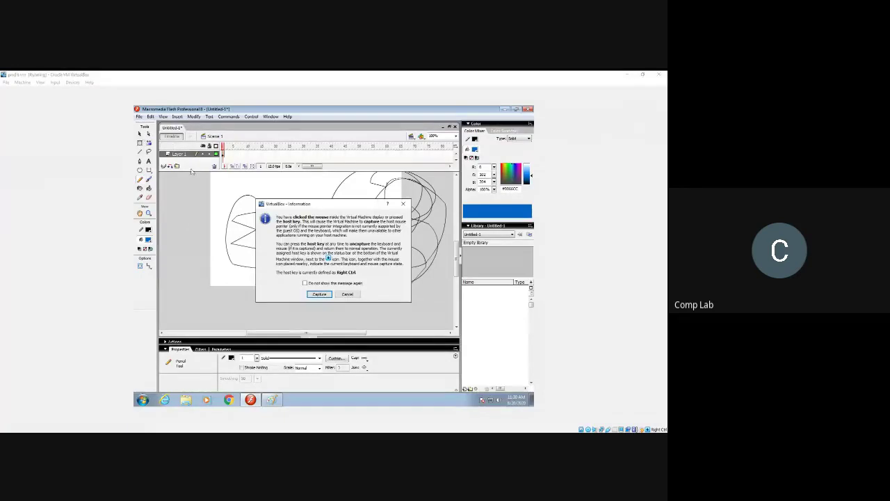
left_click(347, 295)
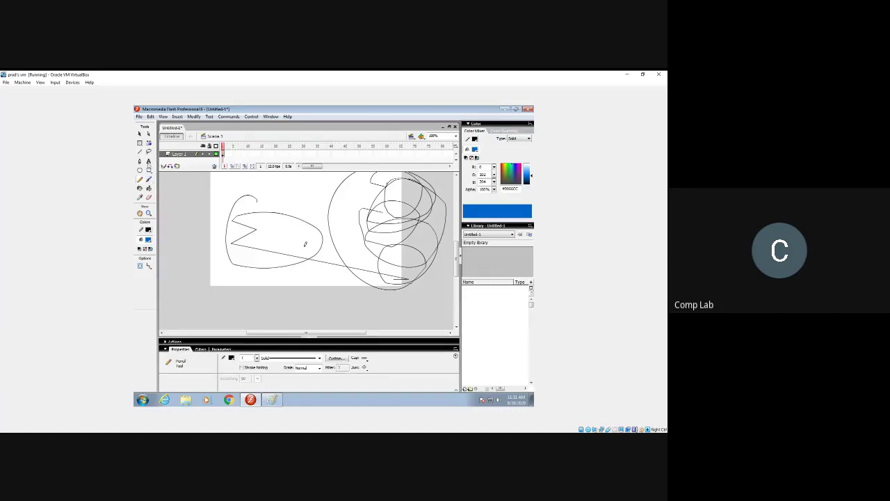
left_click(154, 174)
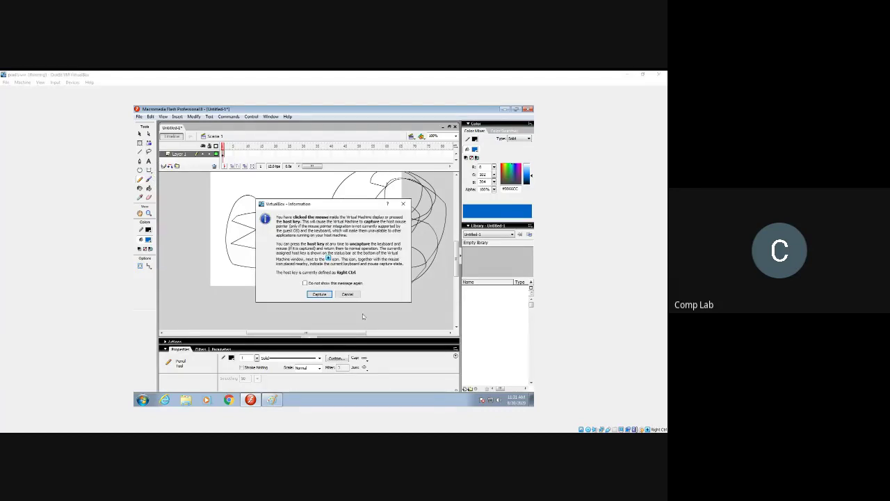
left_click(348, 295)
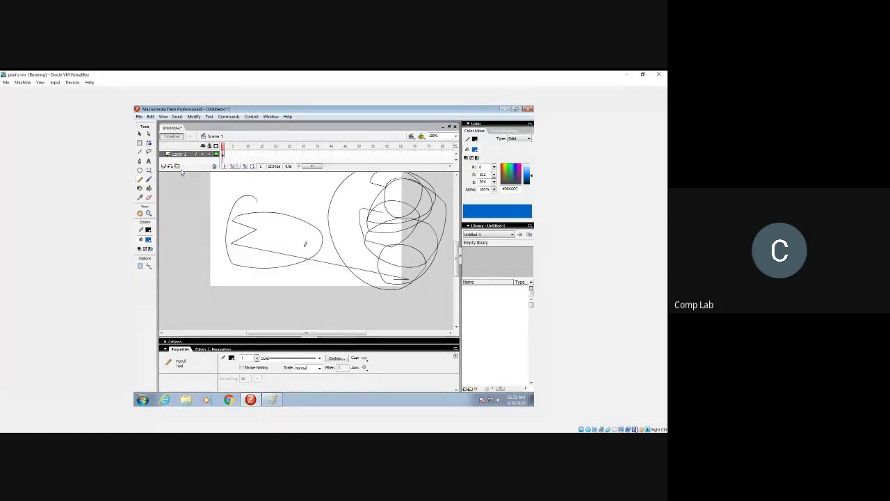
left_click(231, 198)
left_click(349, 294)
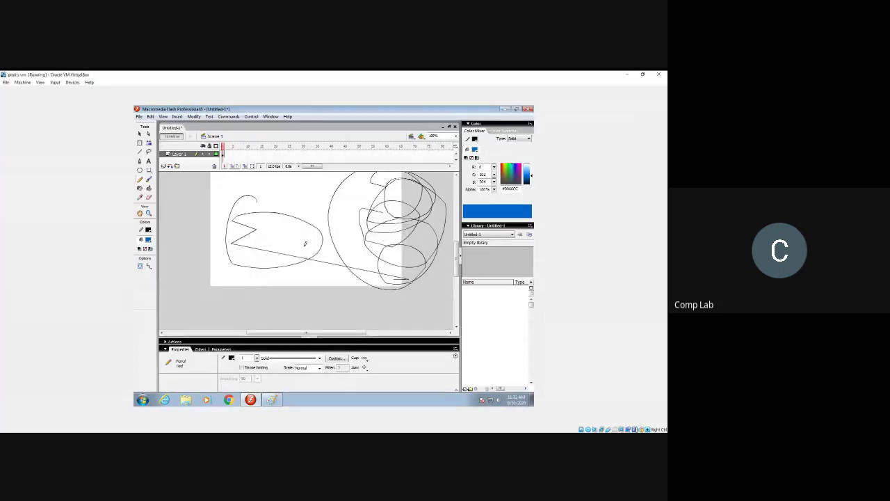
- Undo the long looping Pencil stroke and draw small freehand shapes, including a circle, on the empty part of the stage
key("ctrl+z")
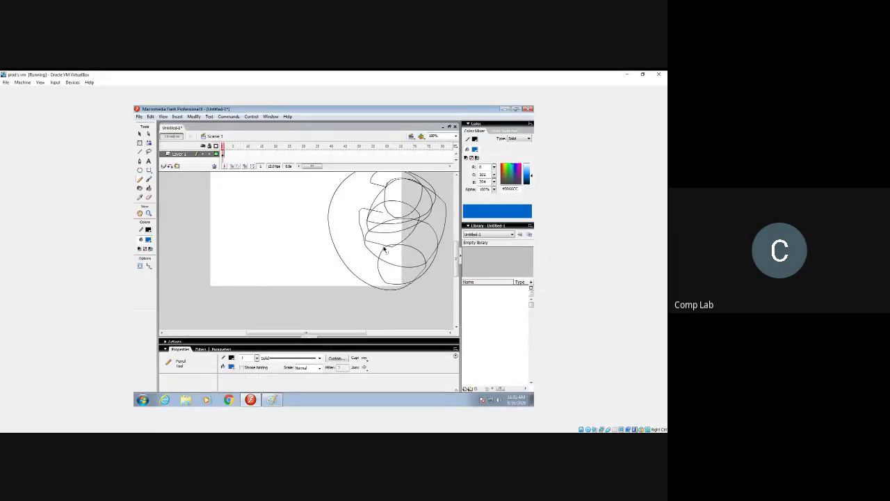
scroll(310, 215, "up", 2)
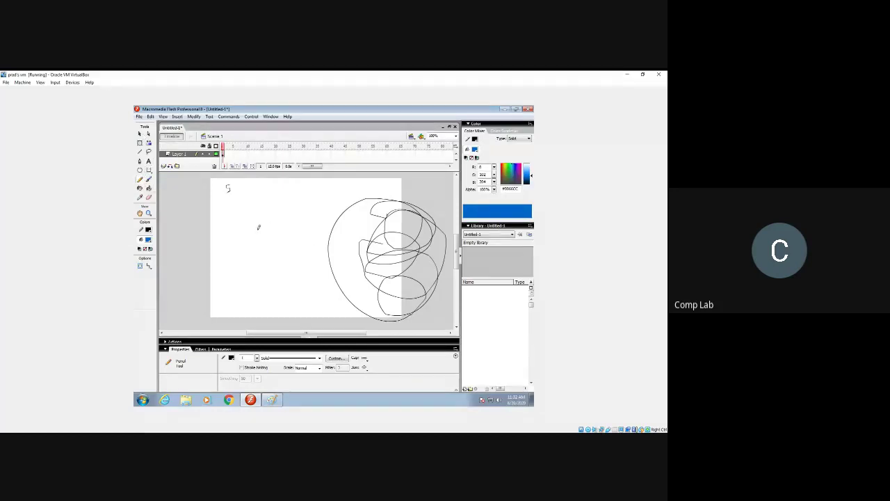
mouse_move(257, 220)
left_mouse_down()
mouse_move(249, 216)
mouse_move(242, 230)
mouse_move(255, 235)
mouse_move(259, 222)
left_mouse_up()
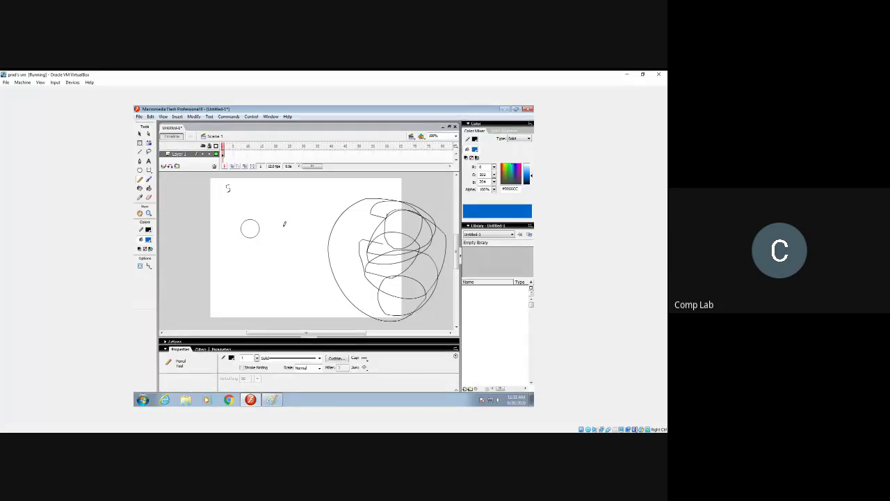
mouse_move(277, 221)
left_mouse_down()
mouse_move(271, 237)
mouse_move(285, 231)
left_mouse_up()
left_click_drag(284, 224, 281, 224)
- Create a new blank Flash Document
left_click(140, 117)
left_click(152, 126)
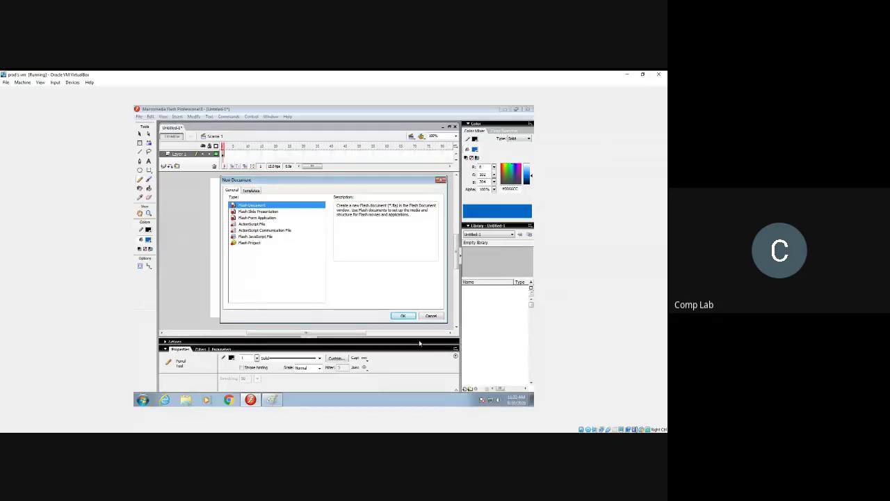
left_click(411, 318)
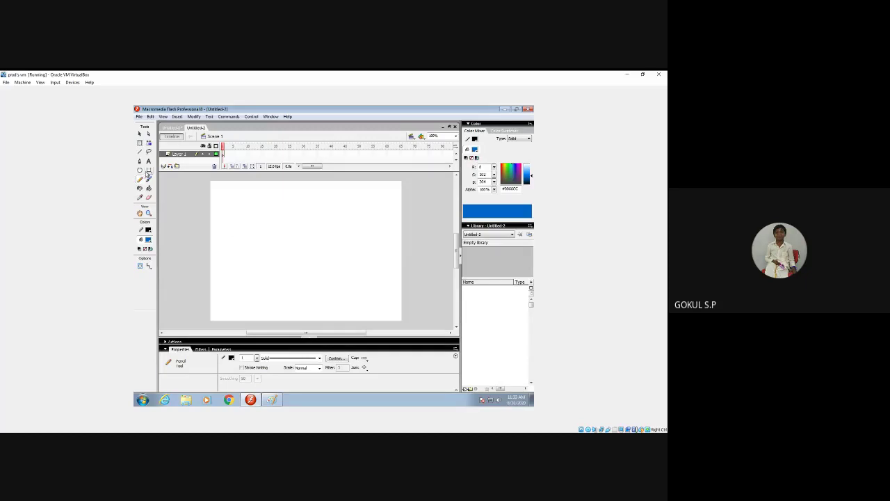
- Draw a small unfilled oval freehand with the Pencil tool in the upper-left part of the new stage
left_click(148, 170)
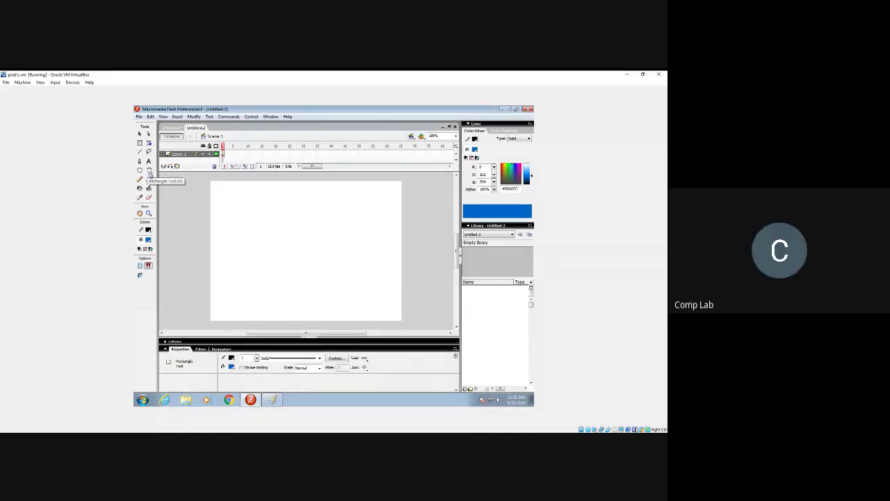
left_click(139, 170)
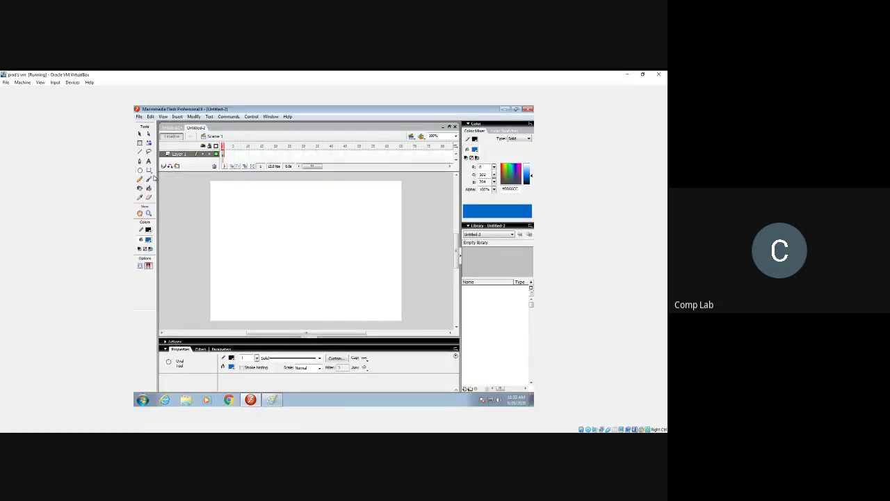
left_click(140, 179)
mouse_move(272, 212)
left_mouse_down()
mouse_move(259, 203)
mouse_move(266, 229)
mouse_move(273, 212)
left_mouse_up()
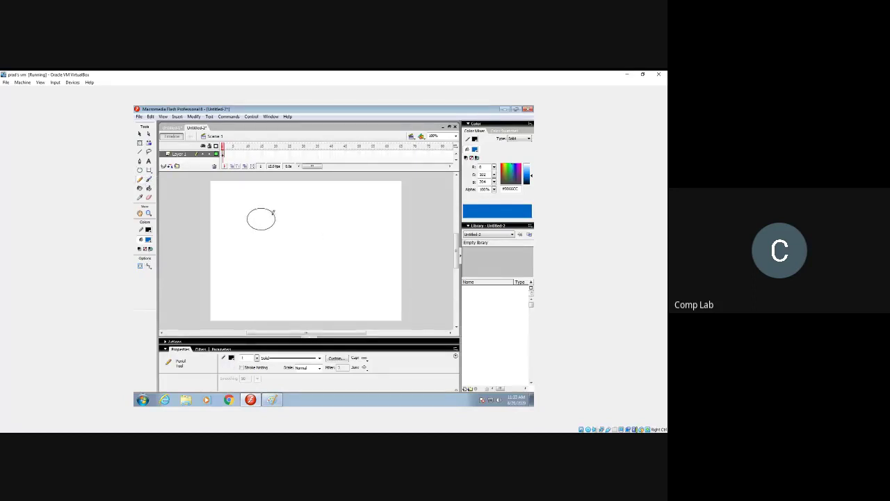
- Draw a wide flat blue ellipse, about 500 by 77 px, across the stage and a blue circle in the upper-left corner with the Oval tool
left_click(140, 170)
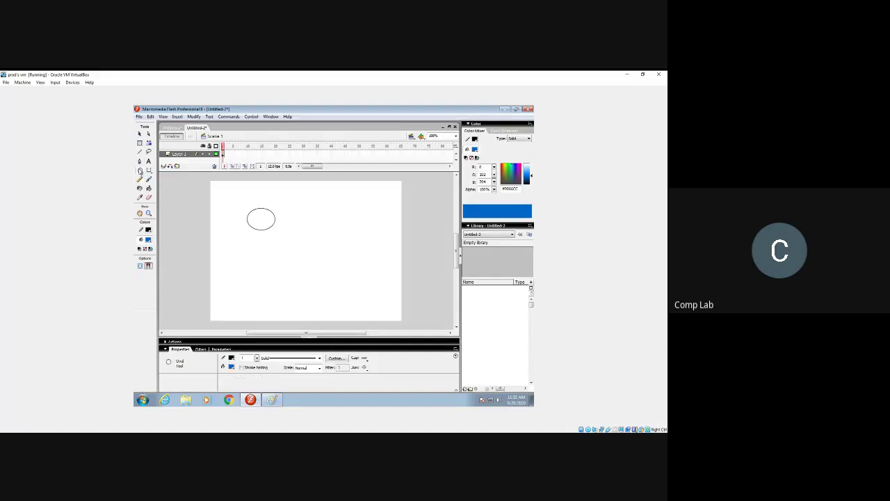
left_click_drag(223, 241, 396, 269)
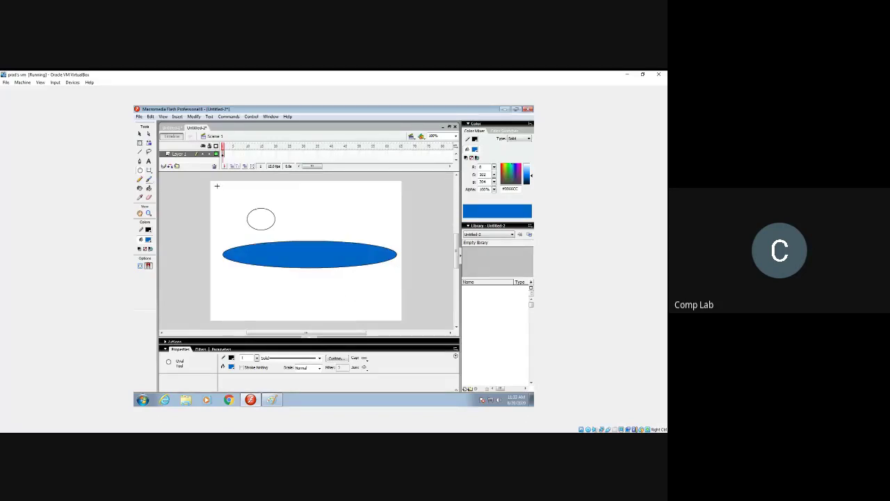
left_click_drag(217, 185, 250, 220)
left_click_drag(250, 220, 250, 220)
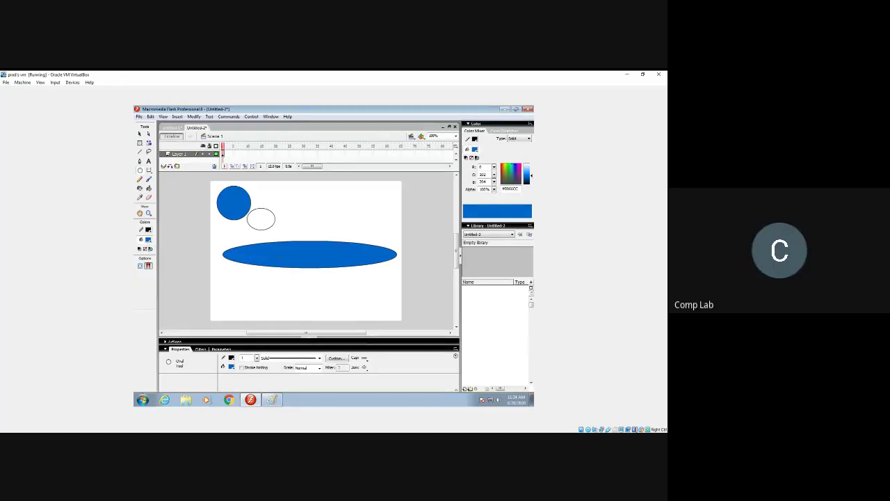
- Set the stroke colour to green #00FF00 and the fill to red #FF0000, and draw a circle above the wide ellipse
left_click(148, 230)
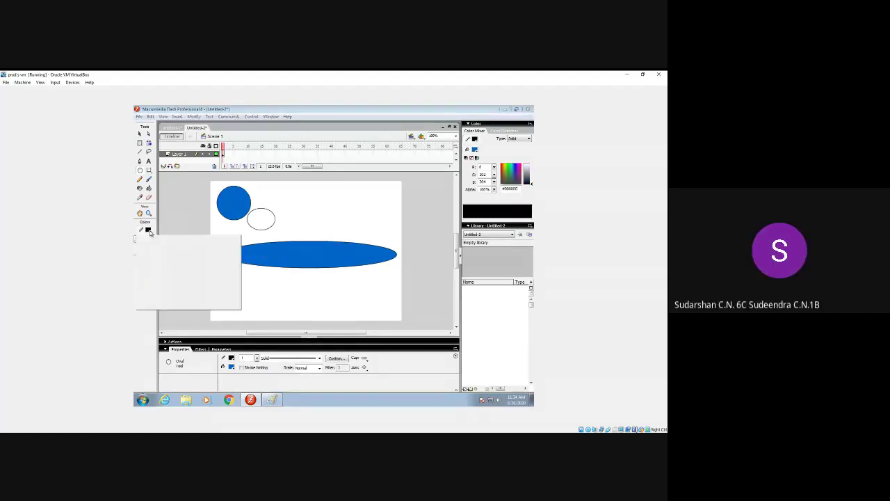
left_click(184, 245)
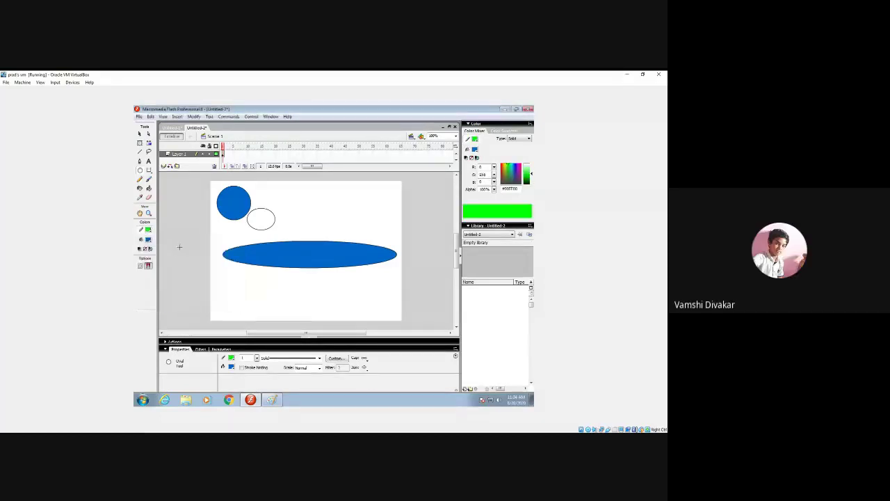
left_click(148, 239)
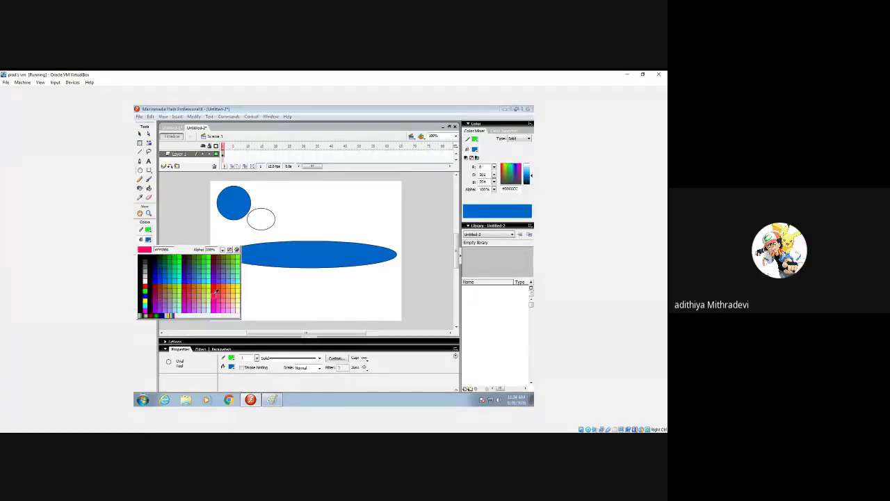
left_click(145, 287)
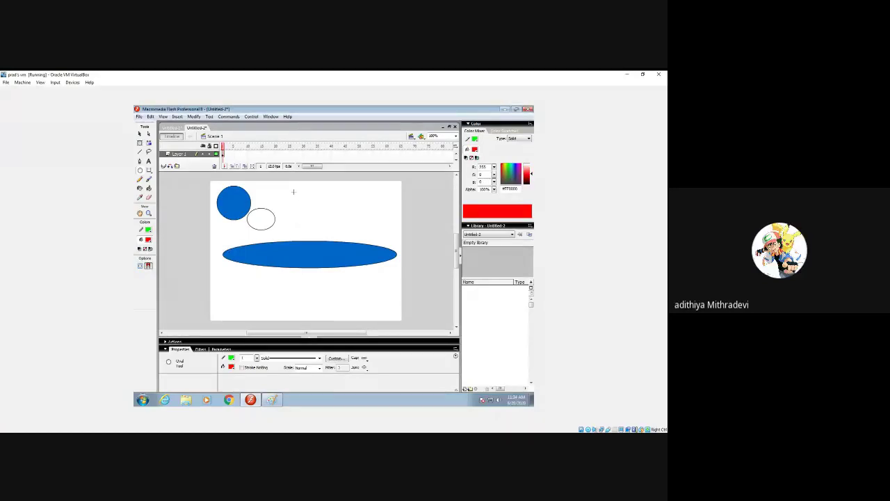
left_click_drag(296, 195, 325, 228)
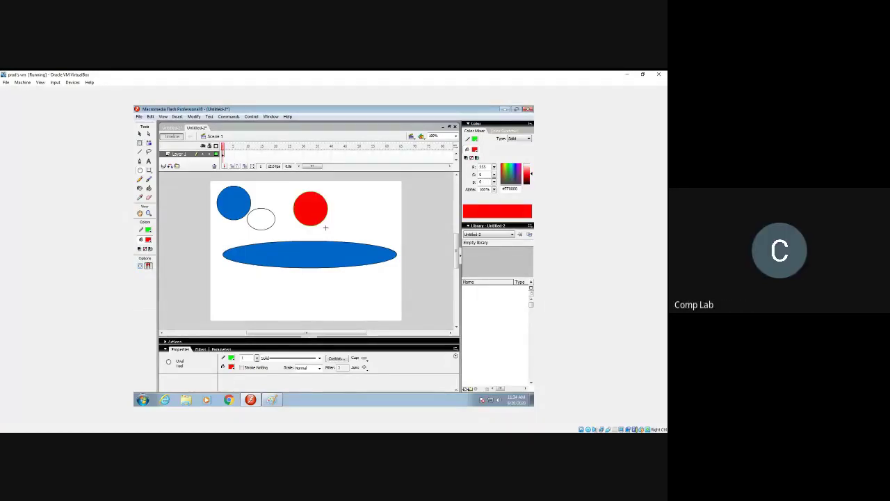
- Draw a narrow upright red oval beside the red circle, and a wide red rectangle below the blue ellipse
left_click(147, 231)
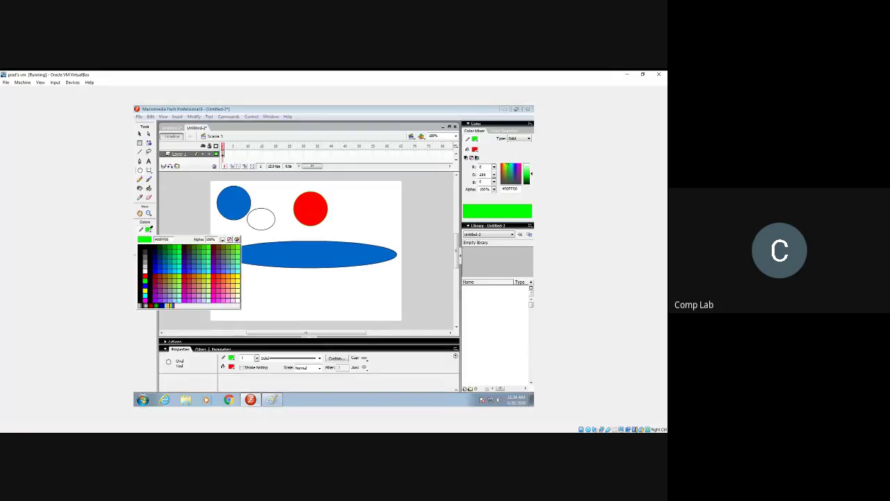
left_click(148, 231)
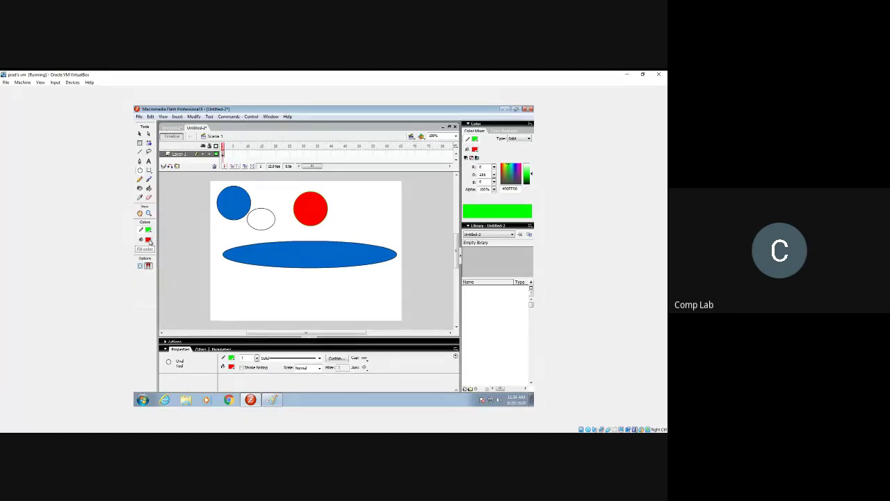
left_click_drag(356, 196, 349, 227)
left_click(149, 170)
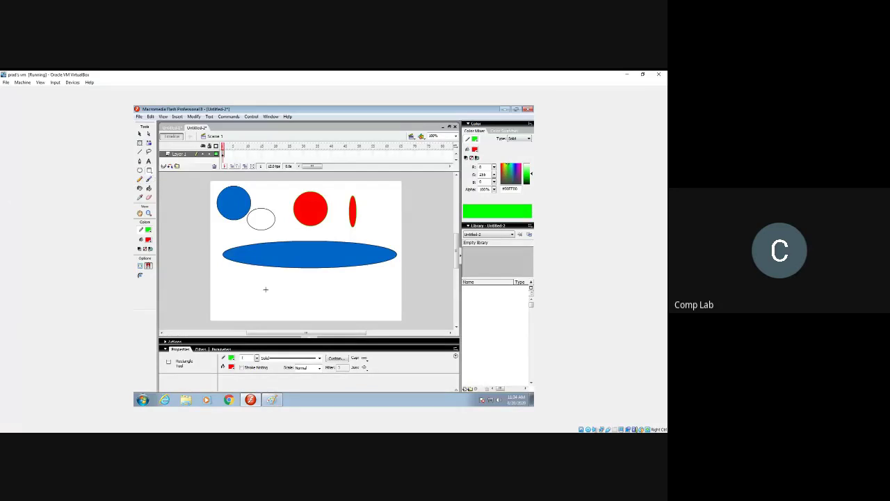
left_click_drag(237, 279, 381, 302)
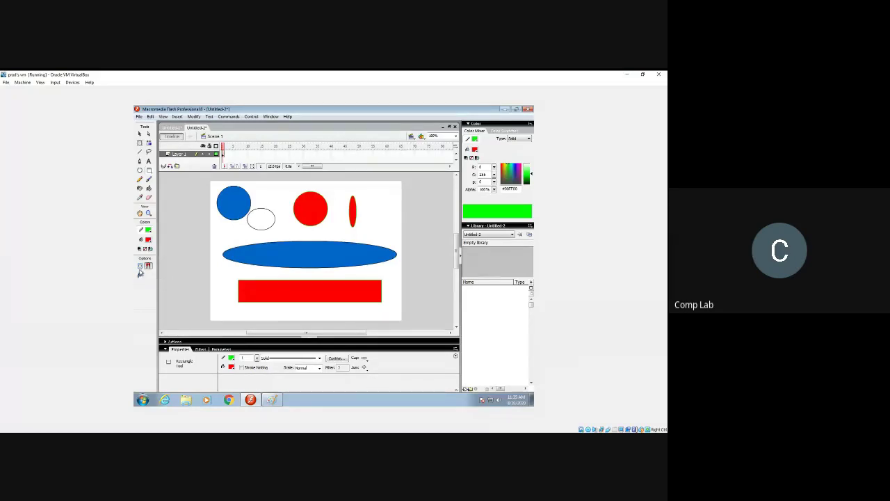
- Switch to the Selection tool and look at the colour choices for the document background
left_click(140, 268)
key("v")
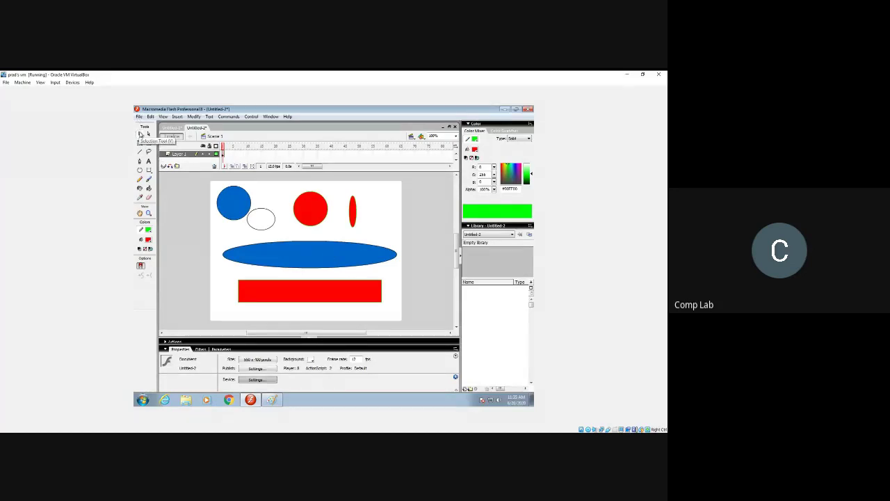
left_click(140, 134)
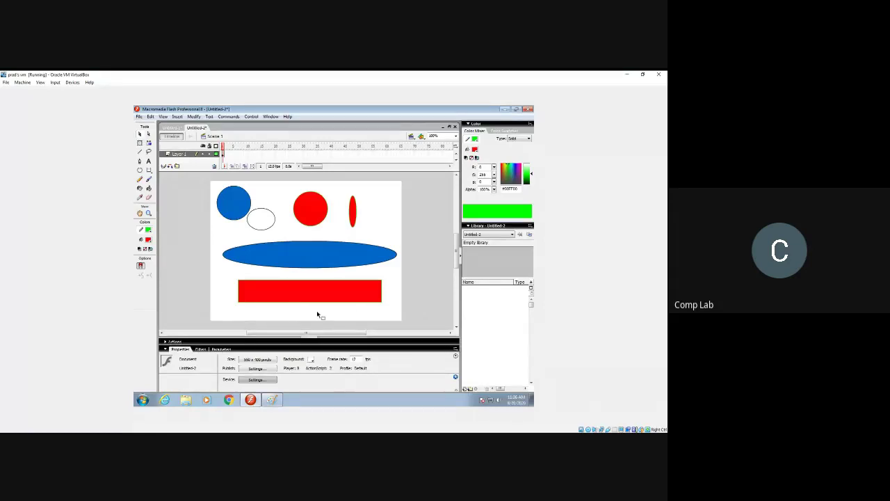
left_click(311, 358)
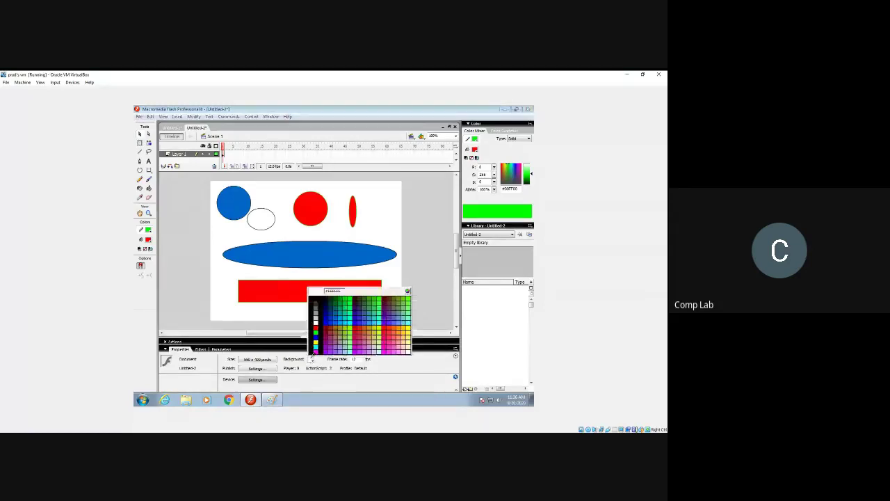
left_click(312, 353)
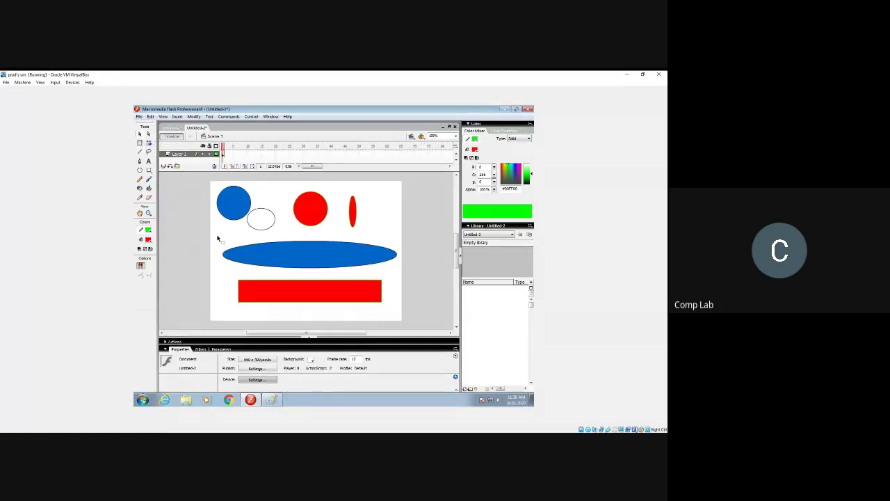
- Select the whole wide blue ellipse, outline included, to examine its shape properties, and deselect it
mouse_move(217, 238)
left_mouse_down()
mouse_move(288, 260)
mouse_move(405, 274)
left_mouse_up()
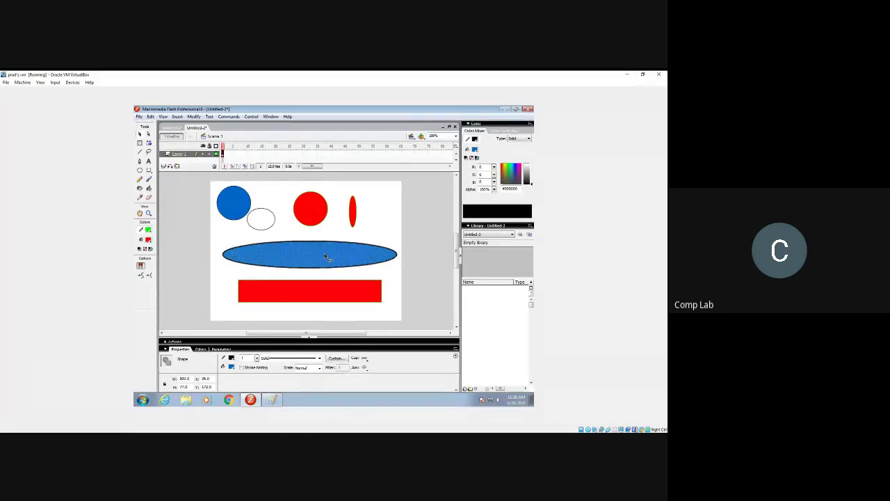
left_click(384, 243)
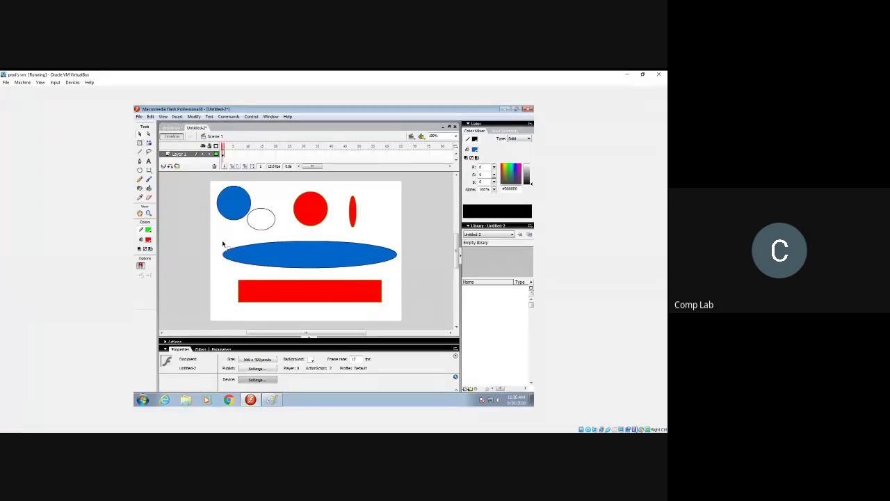
left_click_drag(218, 235, 401, 277)
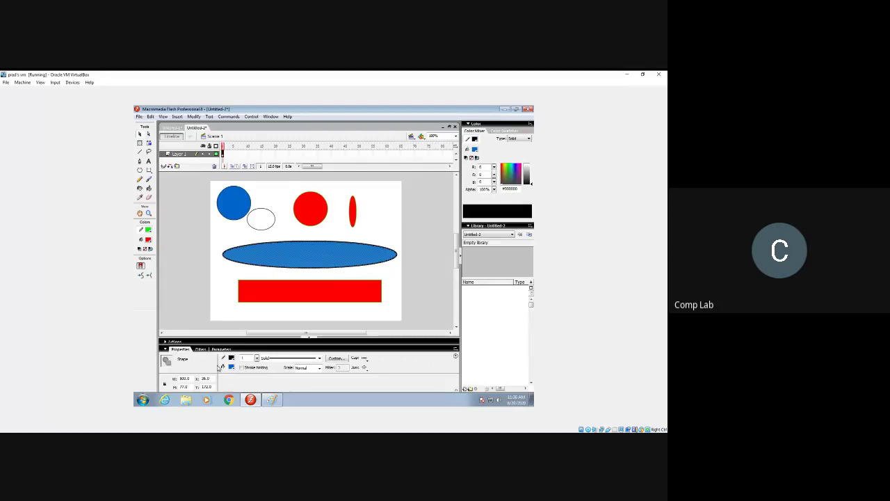
left_click(252, 274)
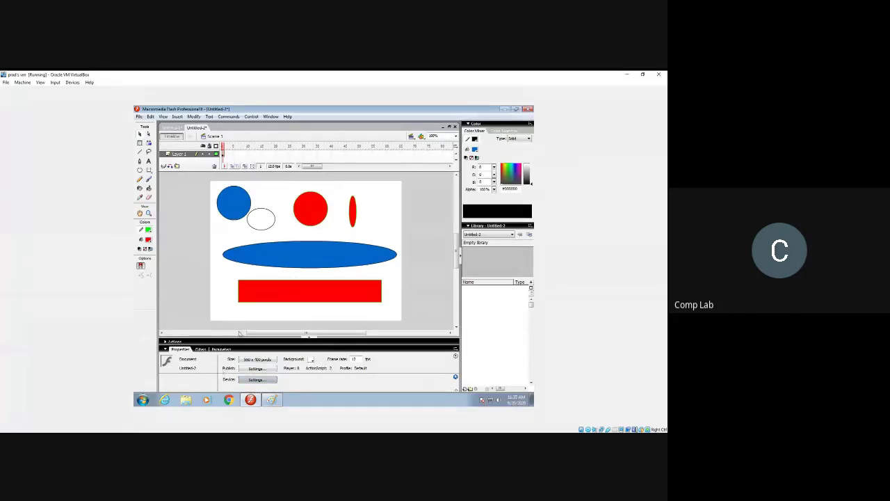
- Select the whole wide blue ellipse with its outline and set its stroke colour to yellow #FFFF00
left_click_drag(215, 238, 408, 282)
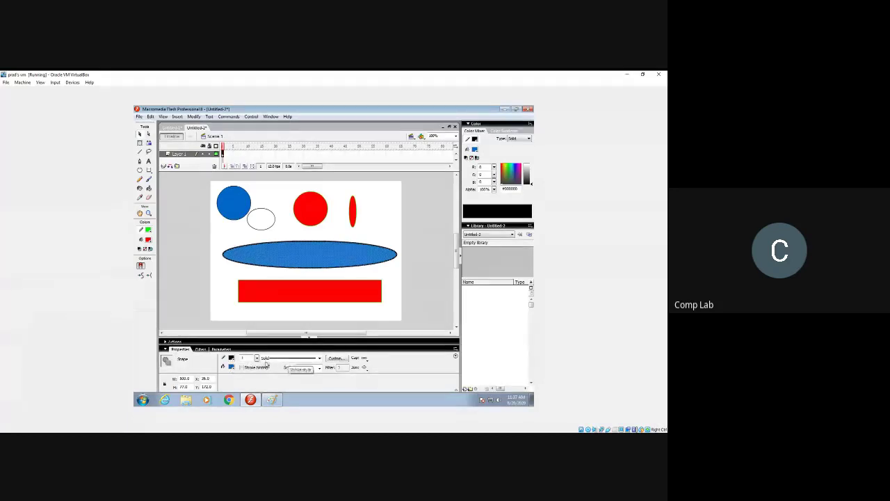
left_click(233, 358)
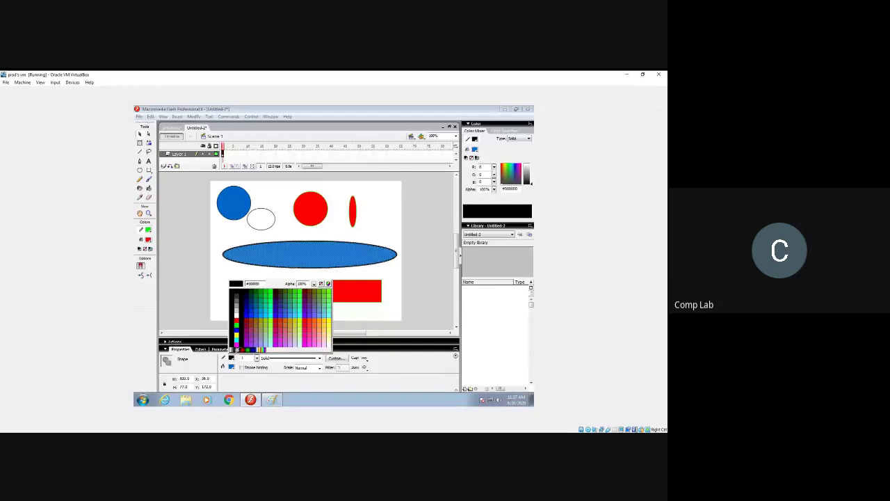
left_click(238, 335)
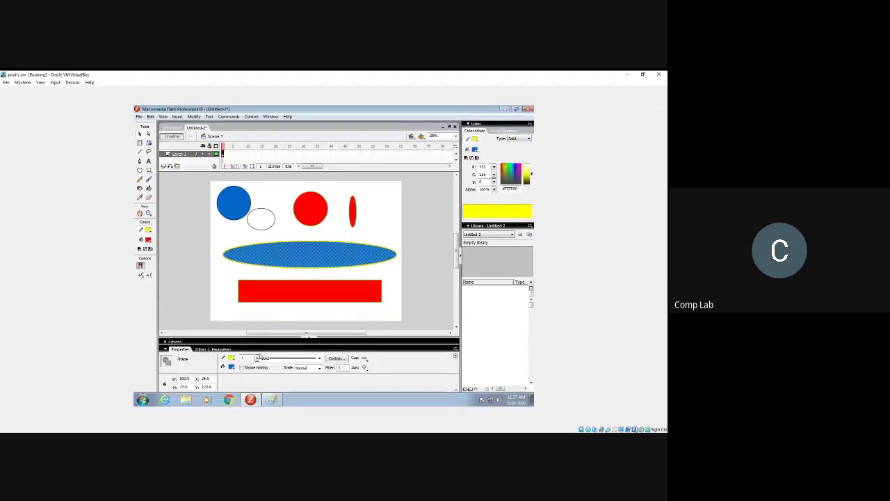
- Thicken the wide ellipse's yellow outline to a stroke height of 15 and deselect the ellipse
left_click(257, 357)
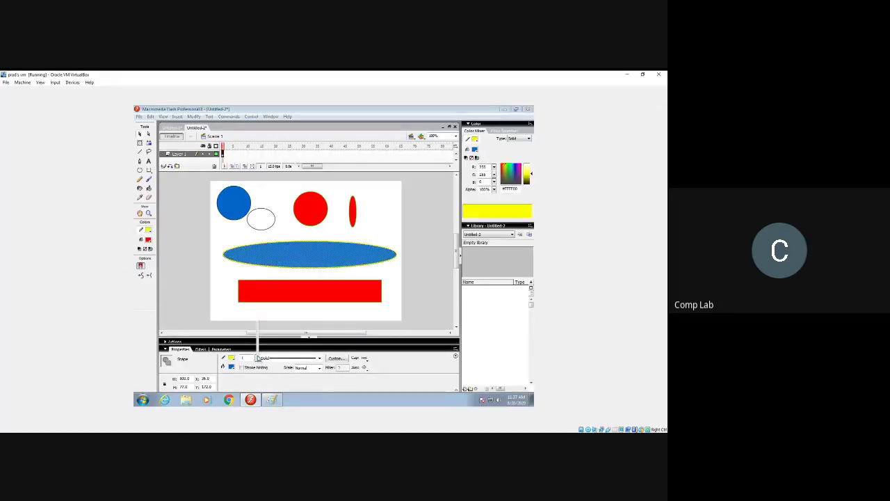
left_click_drag(258, 354, 258, 351)
left_click(420, 367)
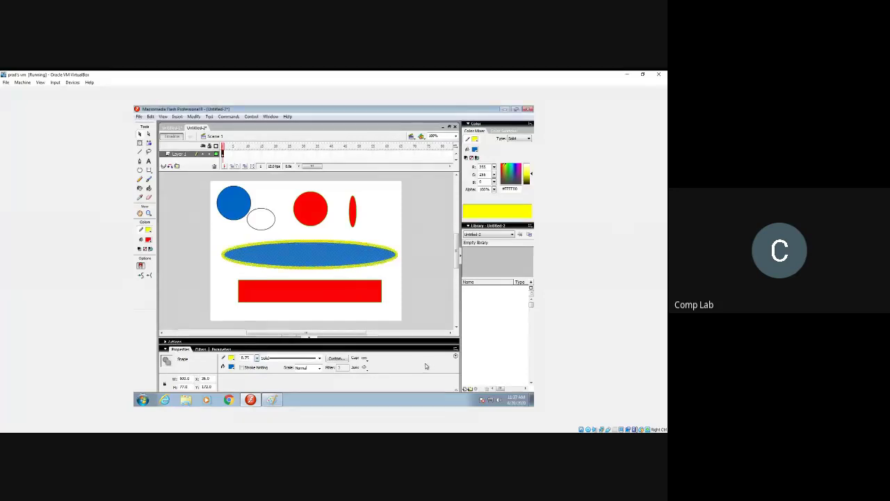
left_click(258, 358)
left_click_drag(257, 359, 259, 356)
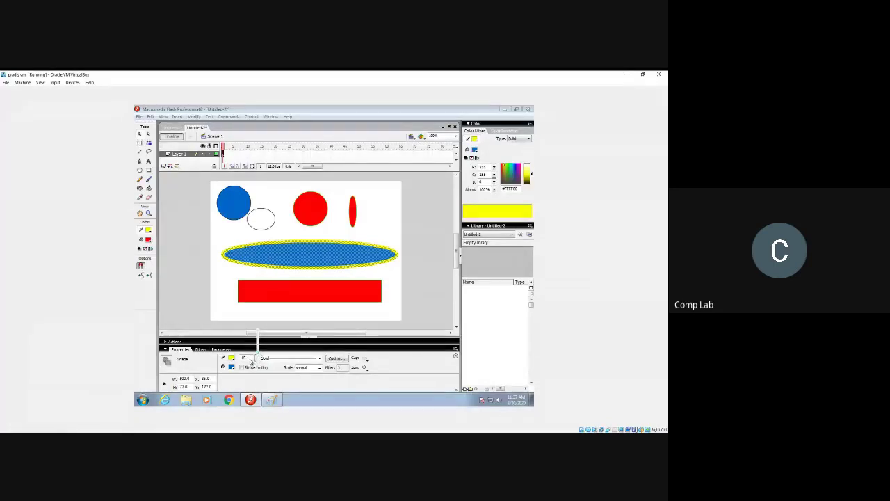
left_click(217, 297)
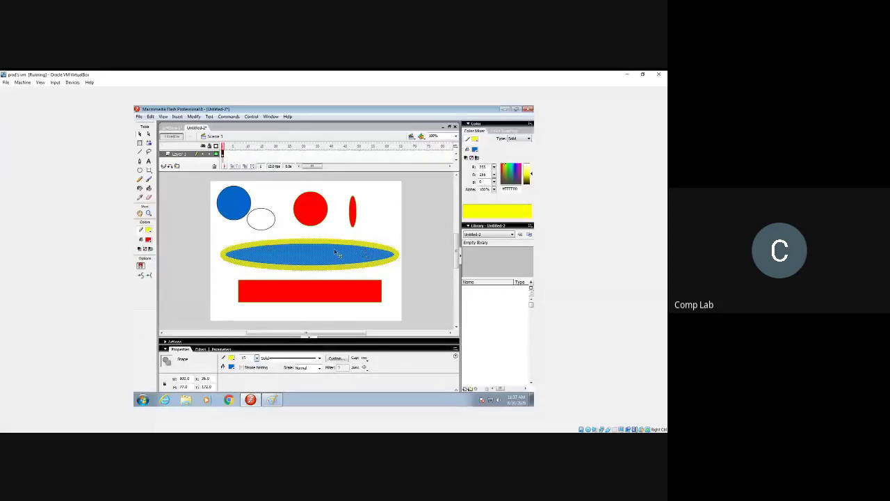
left_click(395, 267)
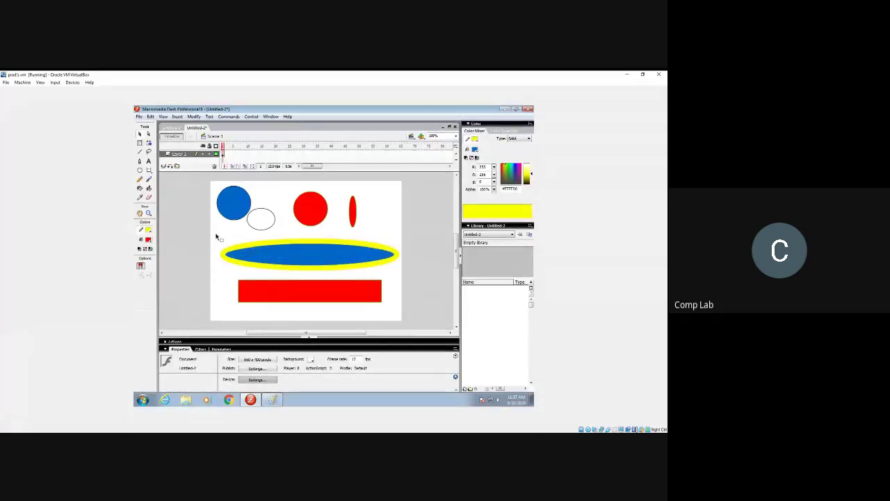
- Reselect the wide ellipse with its outline, set the stroke style to dashed, and deselect it
mouse_move(216, 235)
left_mouse_down()
mouse_move(421, 271)
mouse_move(406, 275)
left_mouse_up()
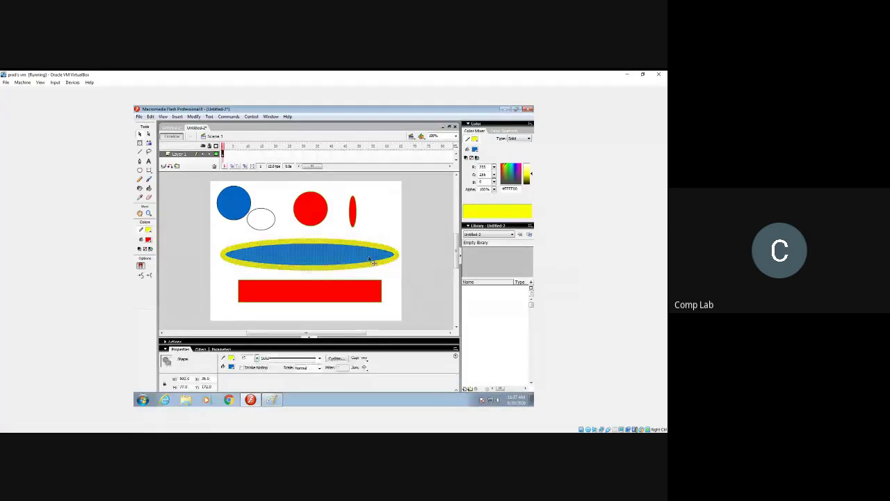
left_click(235, 244)
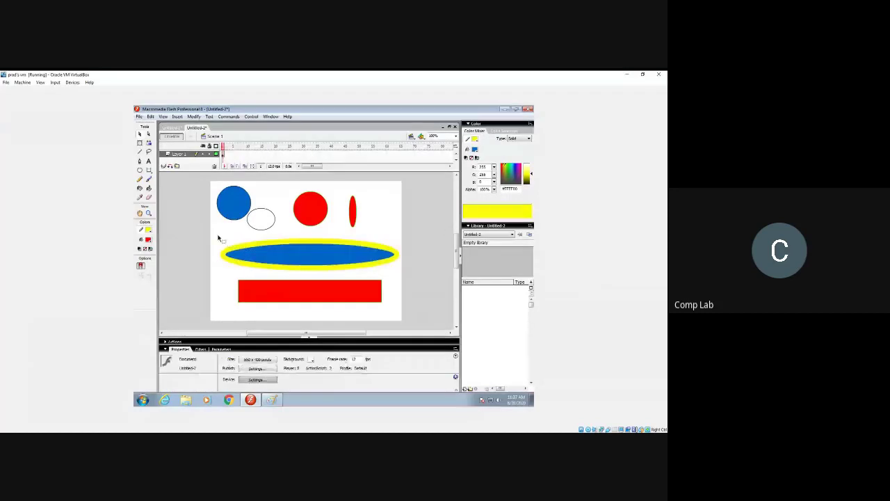
mouse_move(212, 238)
left_mouse_down()
mouse_move(380, 264)
mouse_move(425, 281)
left_mouse_up()
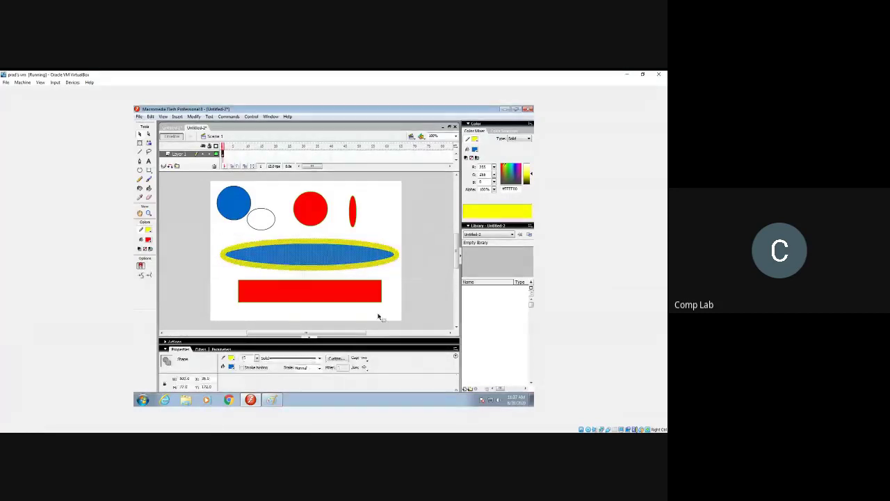
left_click(282, 358)
left_click(282, 378)
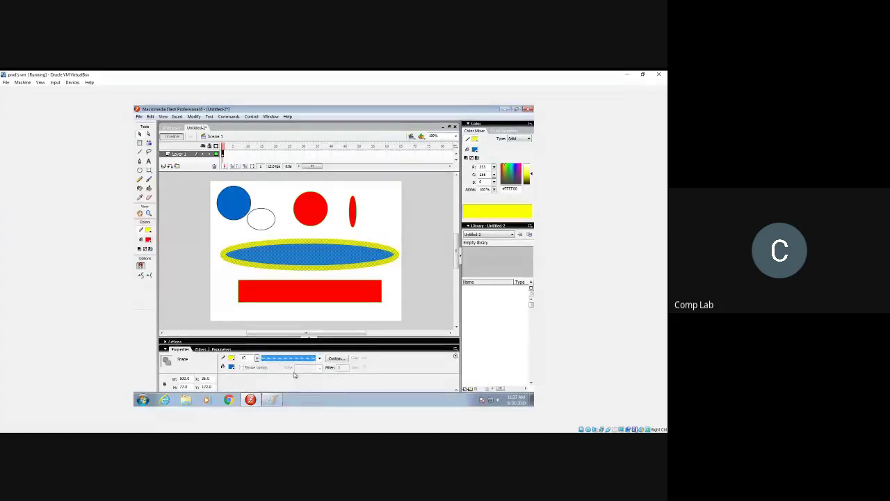
left_click(391, 296)
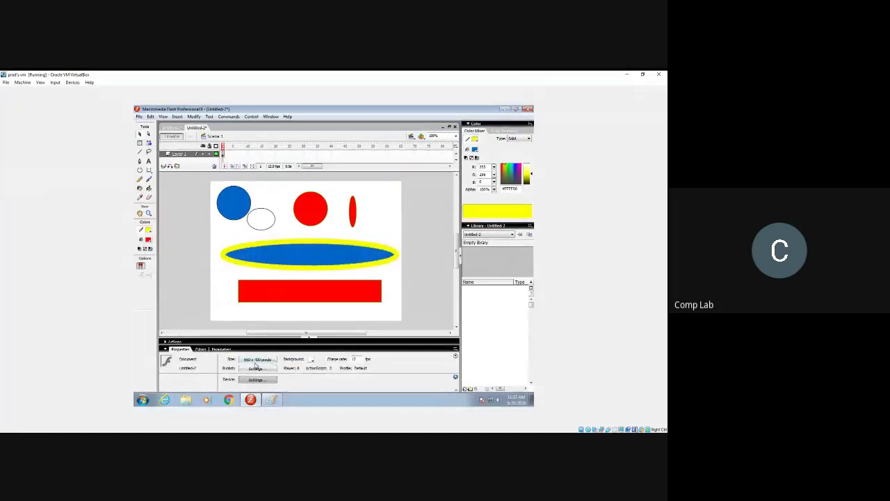
- Select the wide ellipse's outline and its fill separately, and the blue circle's outline, to examine their properties
left_click(271, 243)
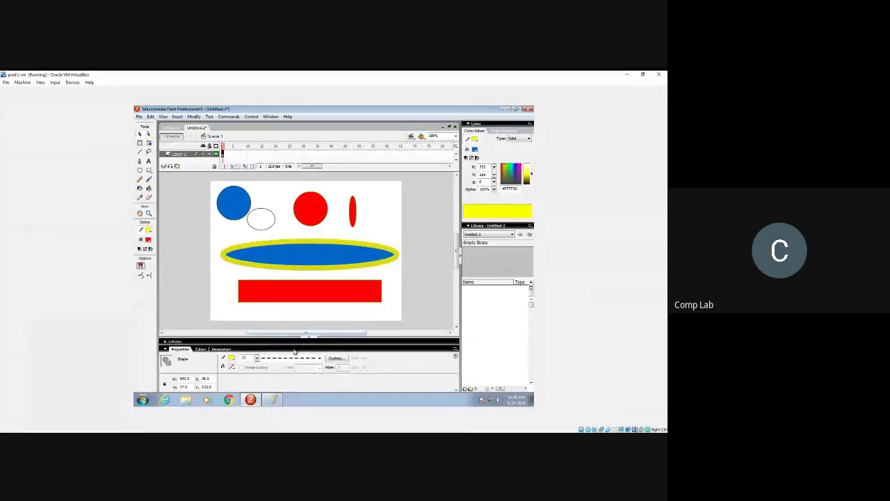
left_click(282, 260)
left_click(215, 244)
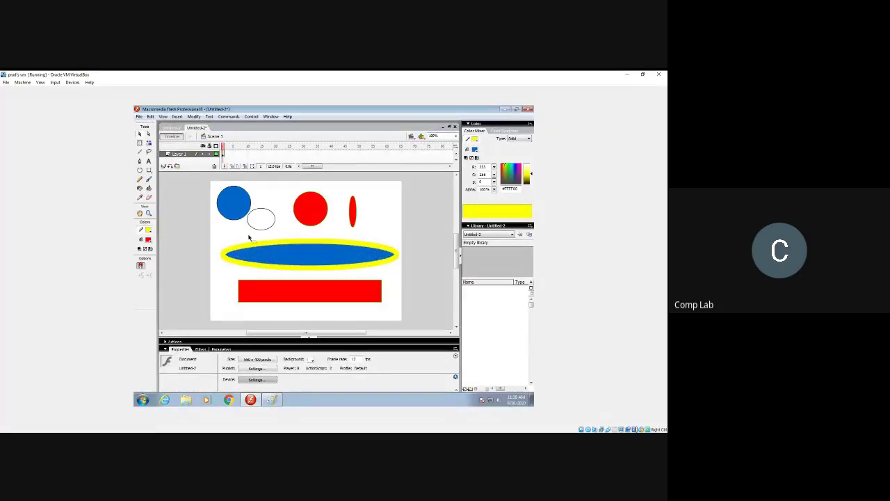
left_click(247, 213)
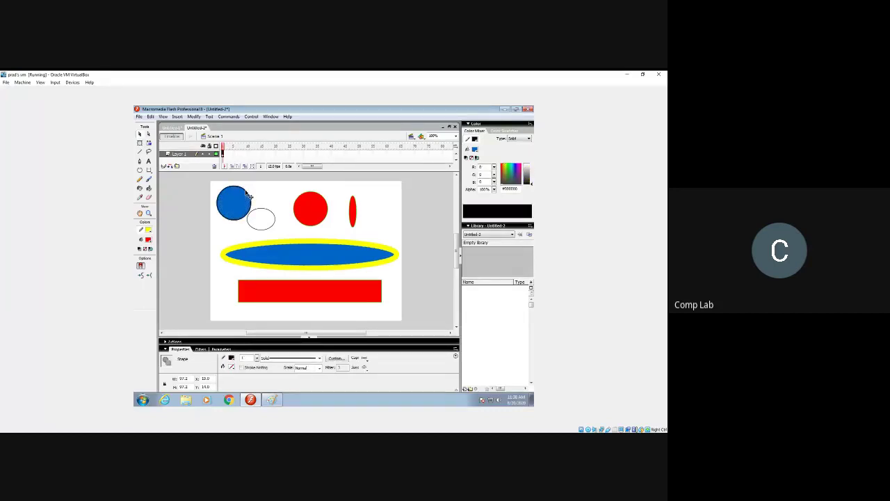
left_click(249, 197)
- Zoom in on the edge of the blue circle and alternately select its outline and fill to compare their properties
left_click(147, 214)
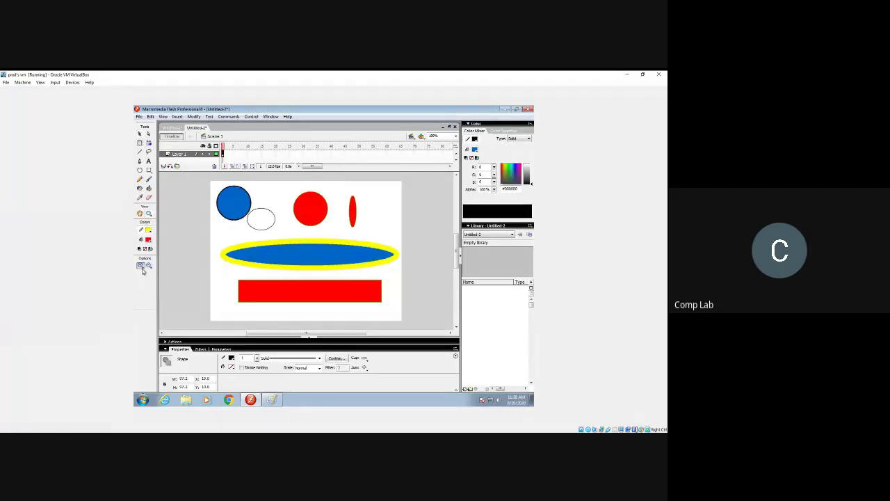
left_click(278, 233)
left_click(236, 212)
left_click(237, 211)
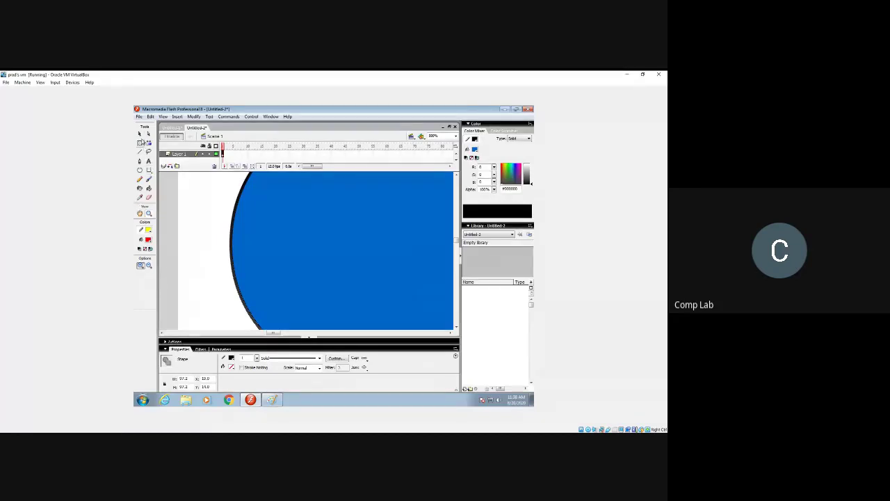
left_click(140, 134)
left_click(257, 254)
left_click(229, 257)
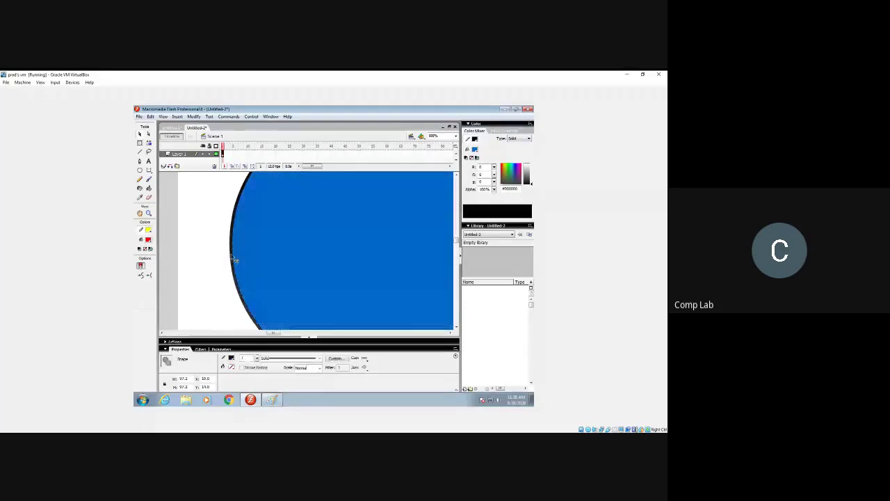
left_click(246, 256)
left_click(236, 259)
left_click(238, 260)
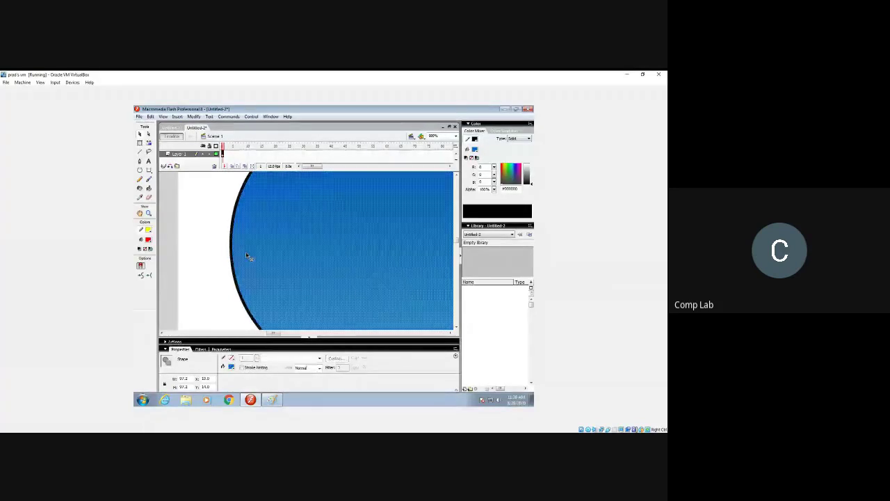
left_click(238, 257)
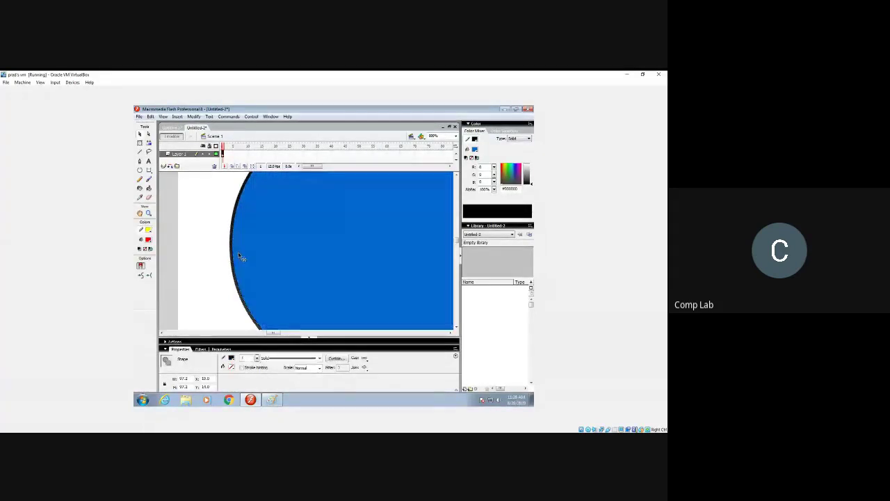
left_click(241, 254)
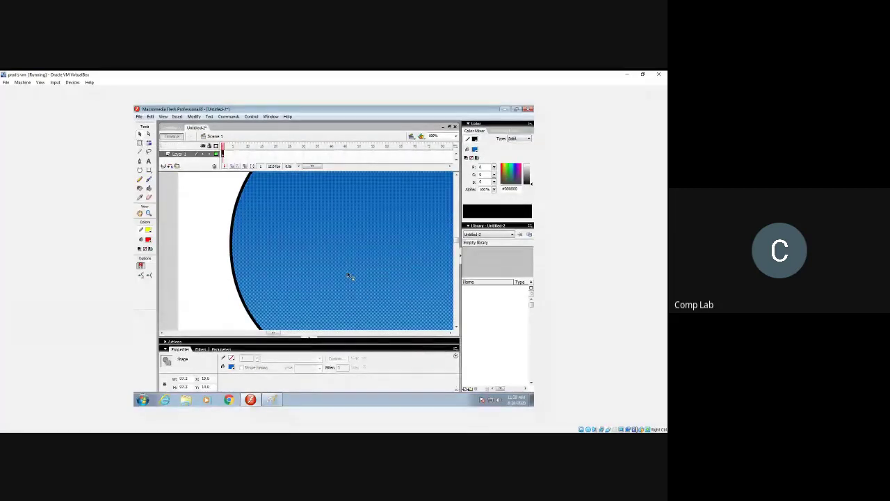
left_click(244, 303)
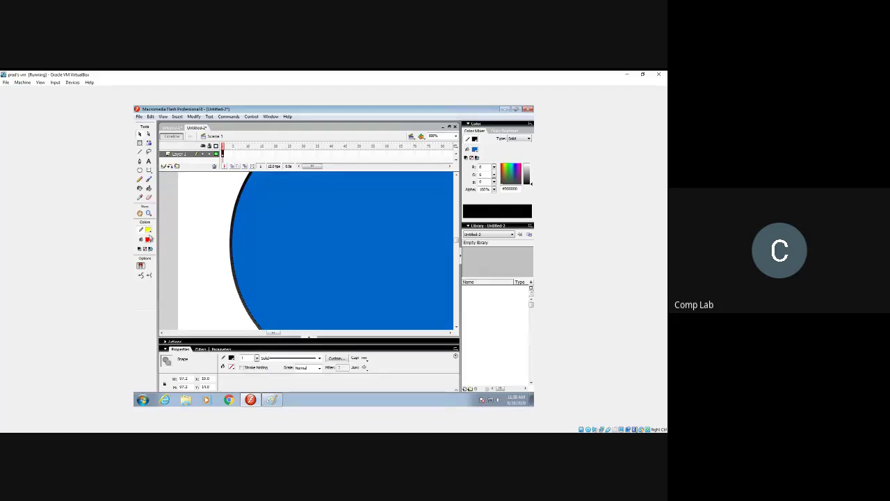
- Zoom back out to 100% and recentre the view so that all the drawn shapes can be seen
left_click(148, 214)
left_click(218, 255, "alt")
left_click(272, 240, "alt")
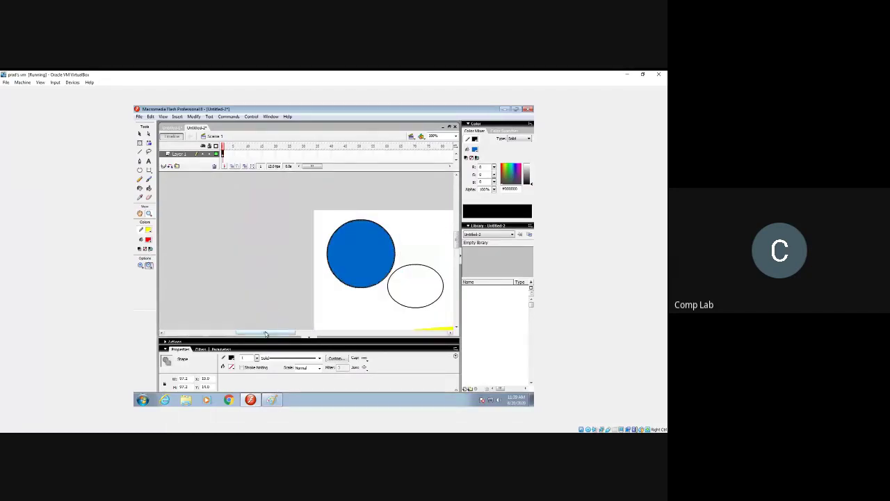
left_click_drag(268, 333, 295, 333)
scroll(301, 300, "down", 1)
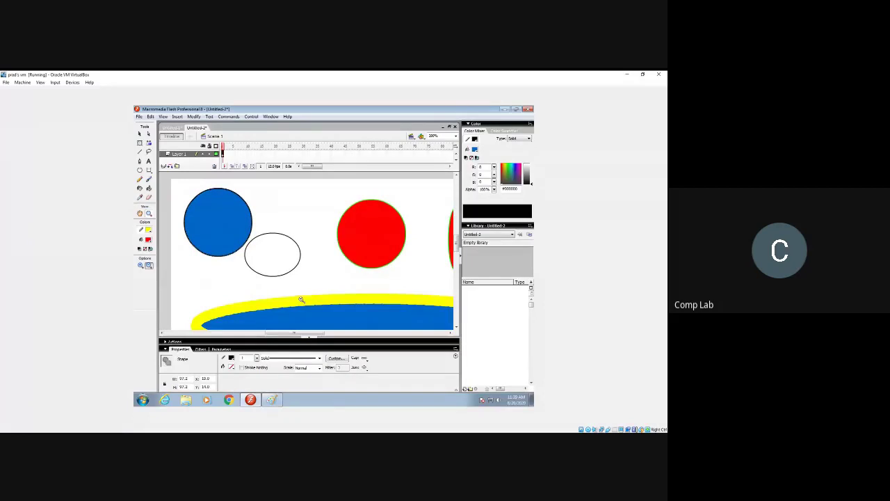
left_click(301, 299, "alt")
left_click_drag(297, 333, 303, 335)
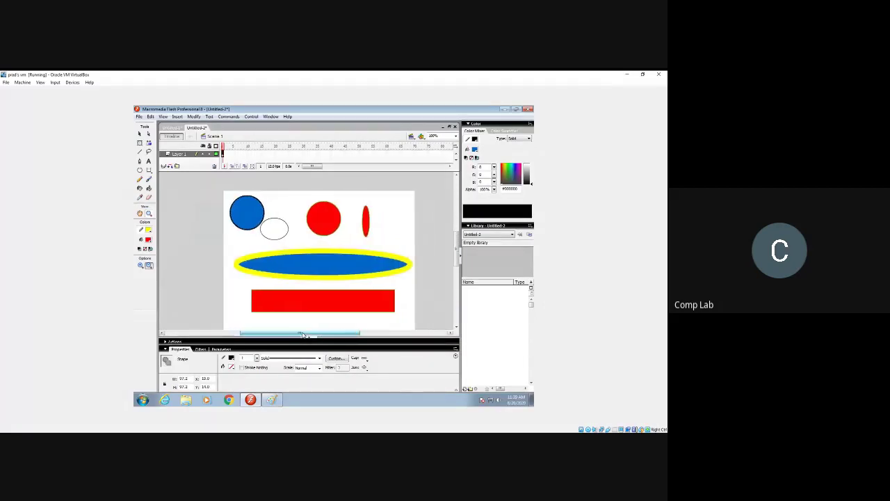
scroll(297, 287, "down", 1)
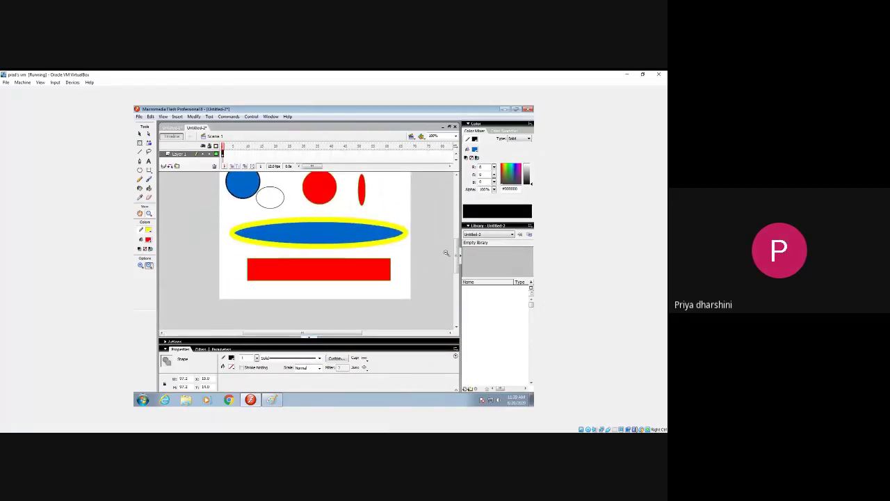
left_click_drag(457, 258, 457, 238)
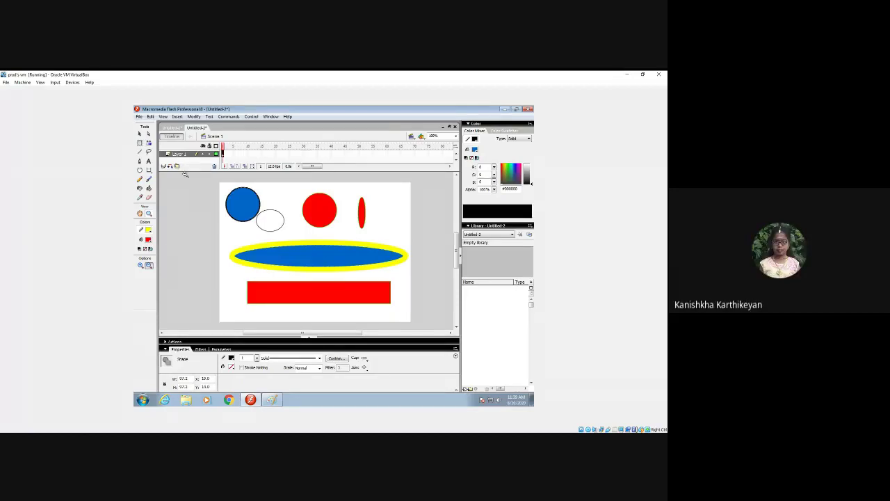
- Accept the VirtualBox mouse capture notice and switch between the Selection and Subselection tools to compare them
left_click(328, 299)
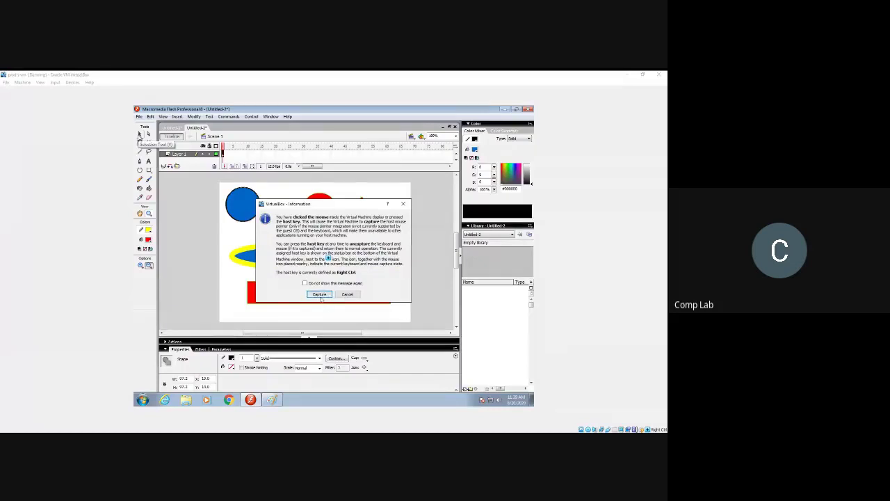
left_click(320, 294)
left_click(149, 143)
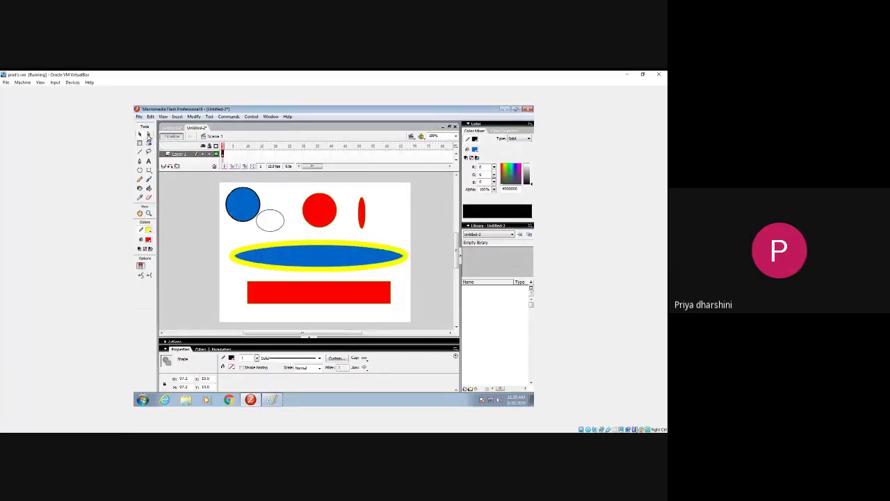
left_click(148, 135)
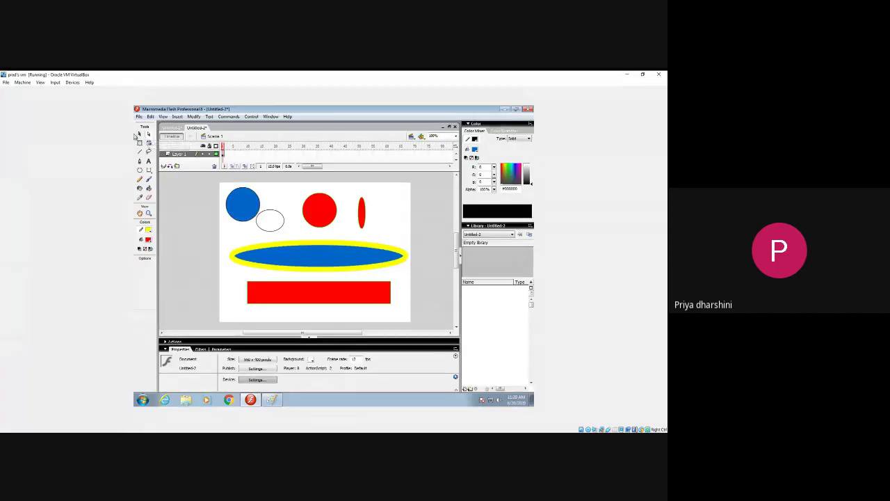
left_click(139, 134)
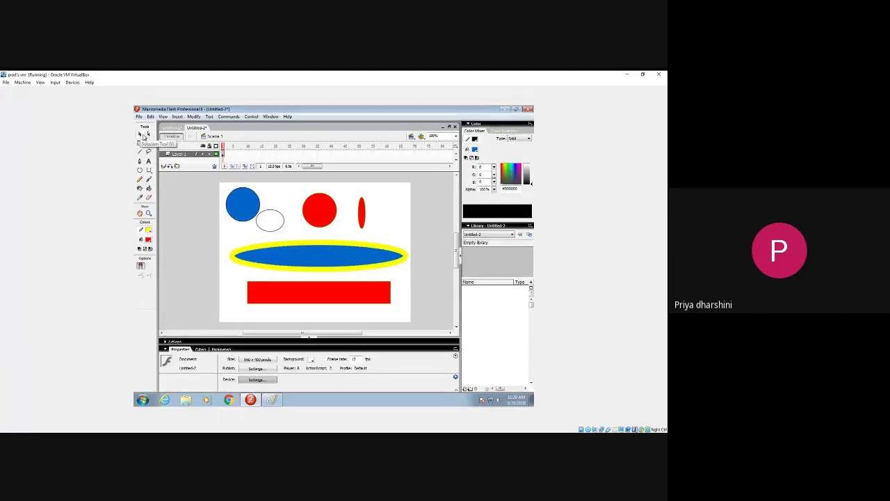
left_click(148, 136)
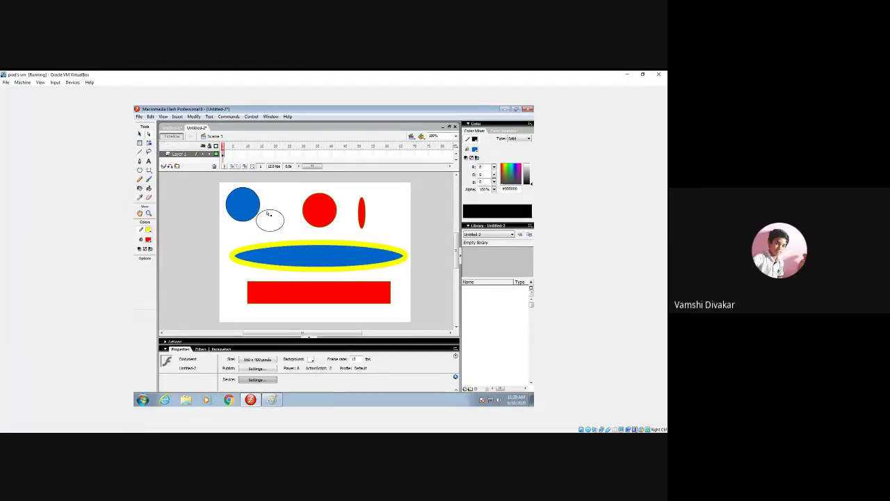
- Return to the Selection tool and select only the blue fill of the wide ellipse
left_click(140, 135)
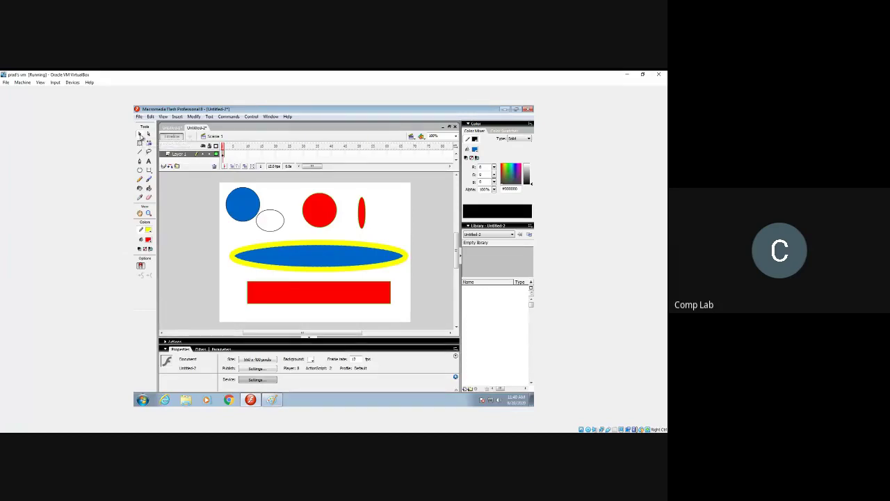
left_click(313, 251)
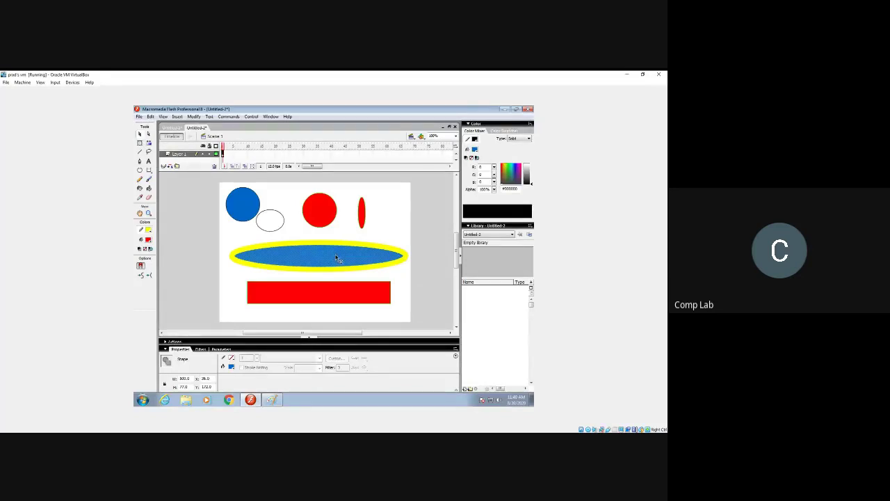
- Move the wide ellipse's blue fill away from its yellow outline, around the stage and back over the outline, and deselect it
left_click_drag(337, 258, 222, 178)
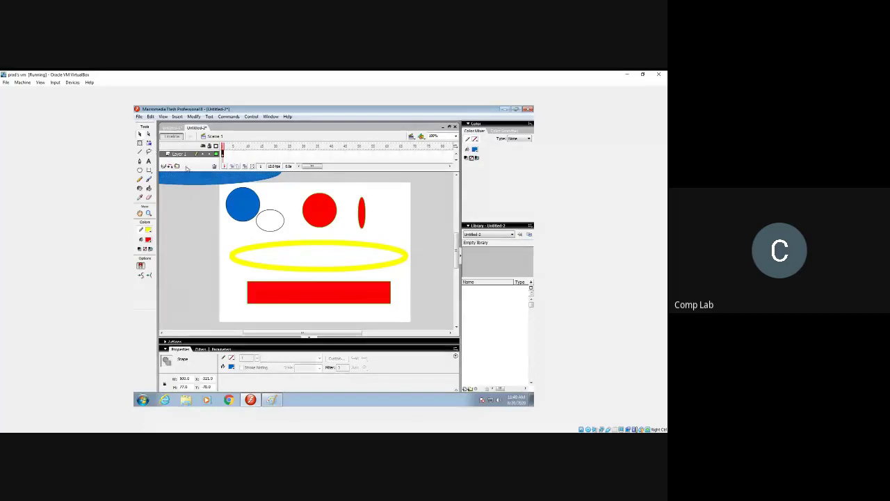
left_click_drag(195, 179, 378, 210)
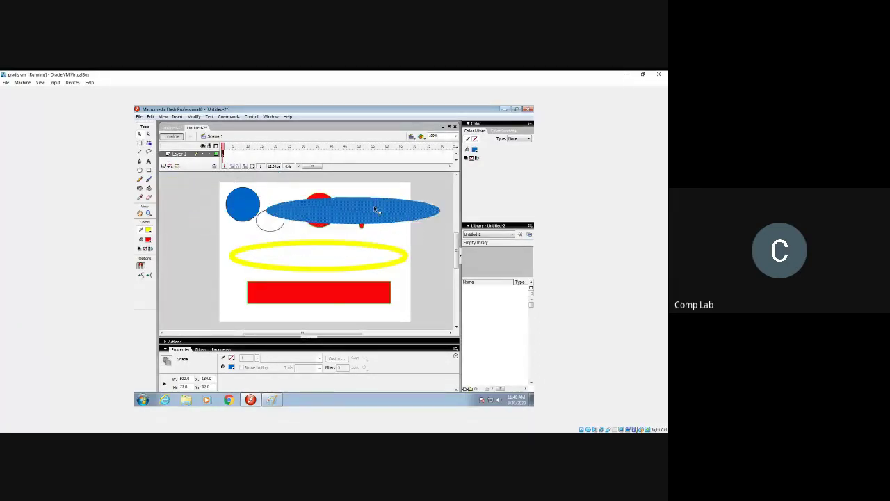
left_click_drag(306, 202, 356, 223)
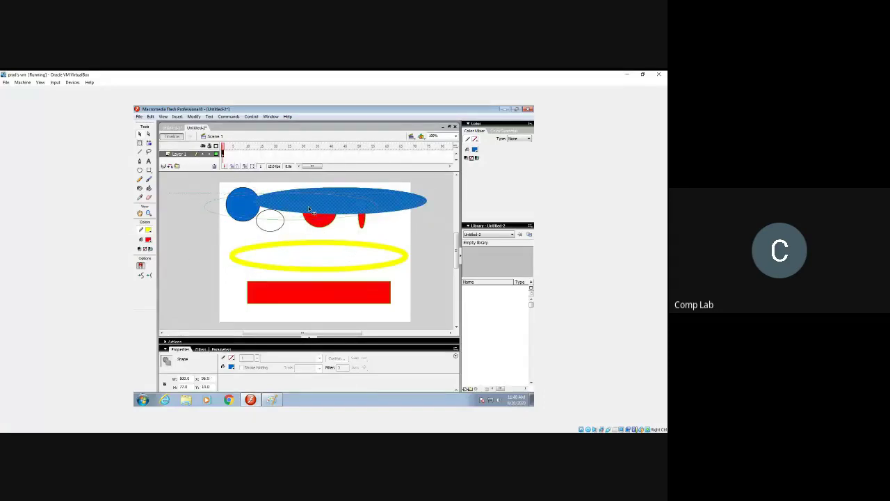
left_click_drag(306, 205, 258, 210)
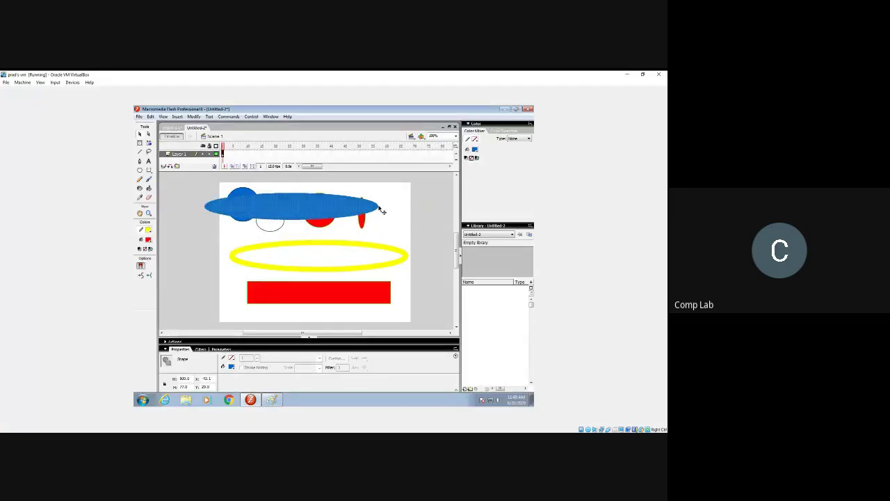
left_click_drag(250, 209, 409, 255)
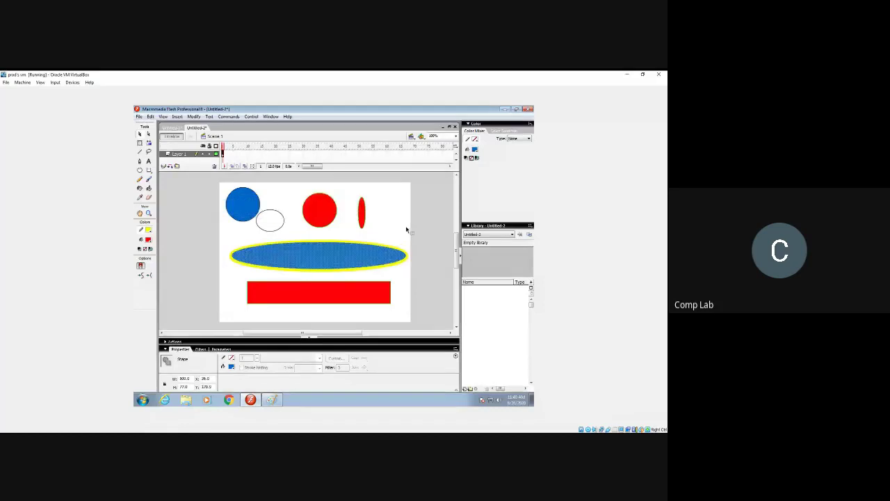
left_click(223, 237)
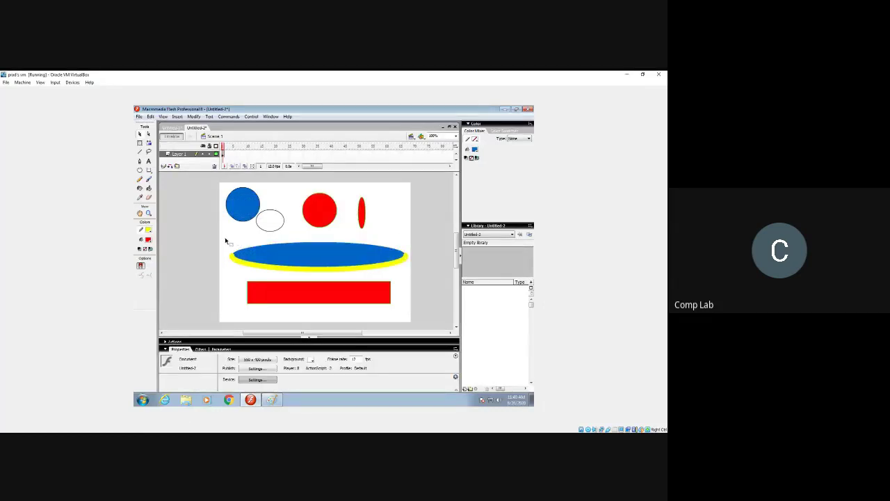
- Select the wide ellipse and the red rectangle together with a selection box and move them slightly down and to the left
left_click_drag(222, 237, 421, 319)
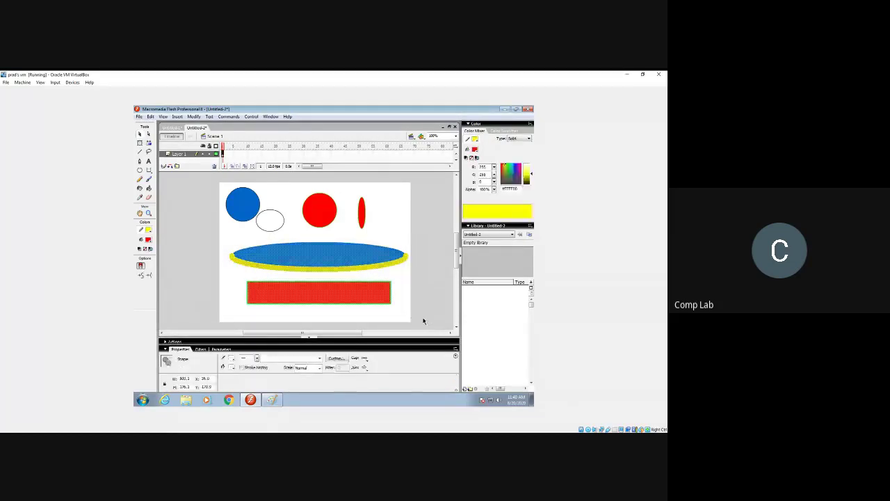
left_click(412, 249)
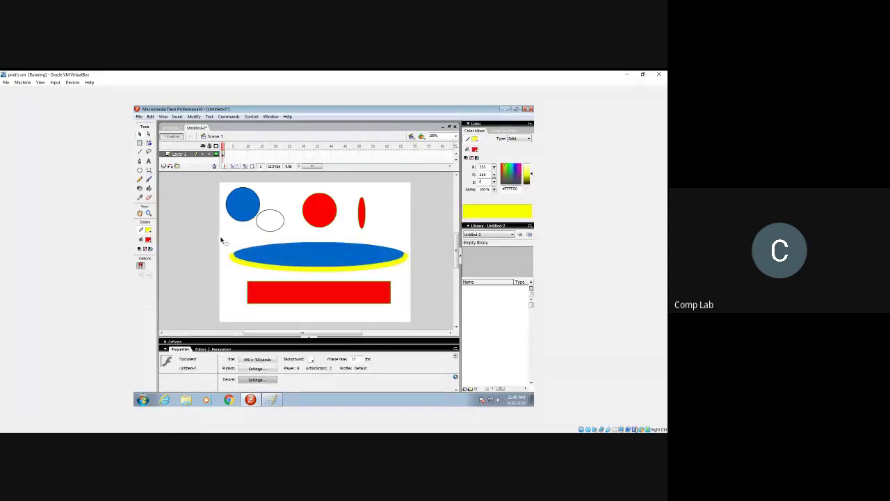
mouse_move(220, 237)
left_mouse_down()
mouse_move(373, 308)
mouse_move(421, 318)
left_mouse_up()
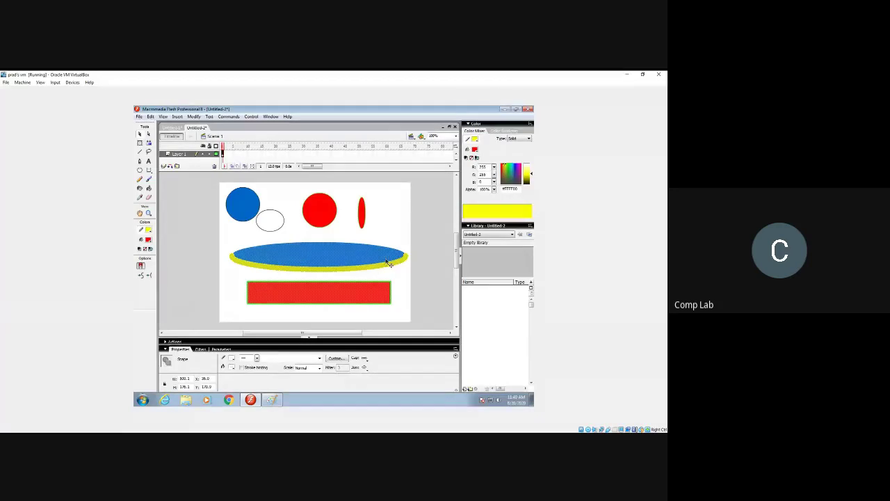
left_click_drag(388, 263, 329, 271)
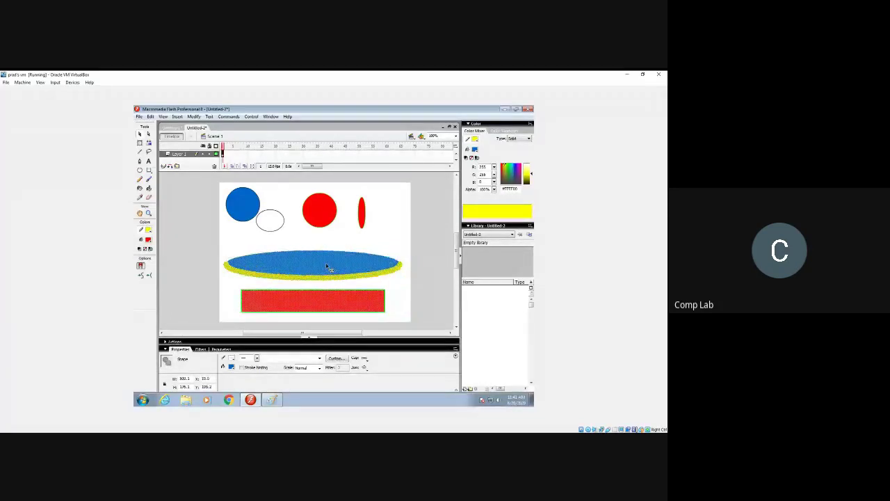
- Select only the wide ellipse's blue fill and shift it slightly over its yellow outline, deselecting and reselecting it between moves
left_click(392, 253)
left_click(391, 260)
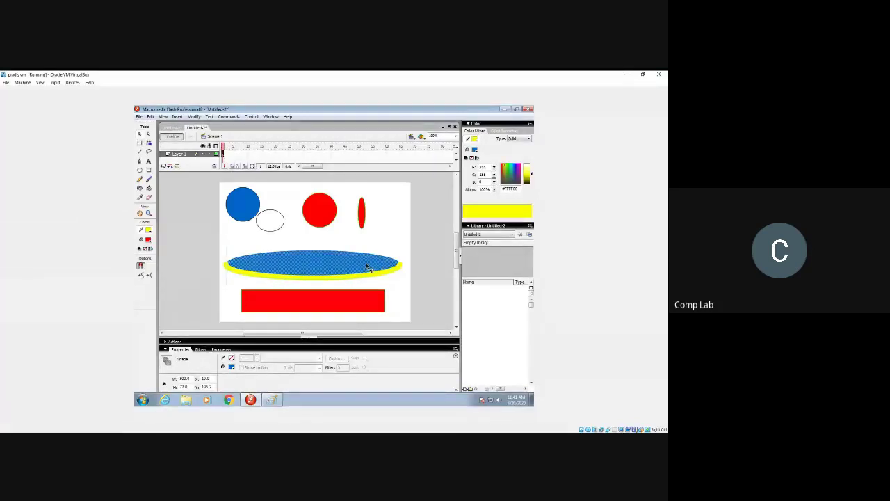
double_click(367, 268)
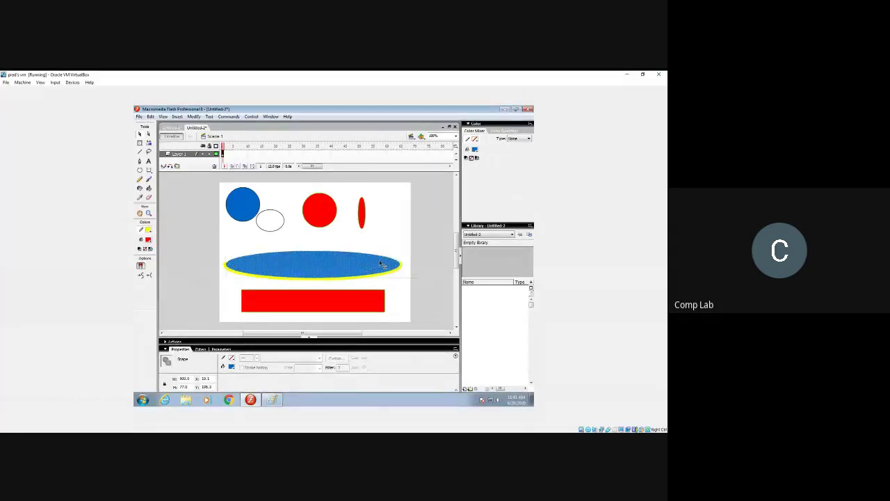
left_click_drag(383, 265, 384, 265)
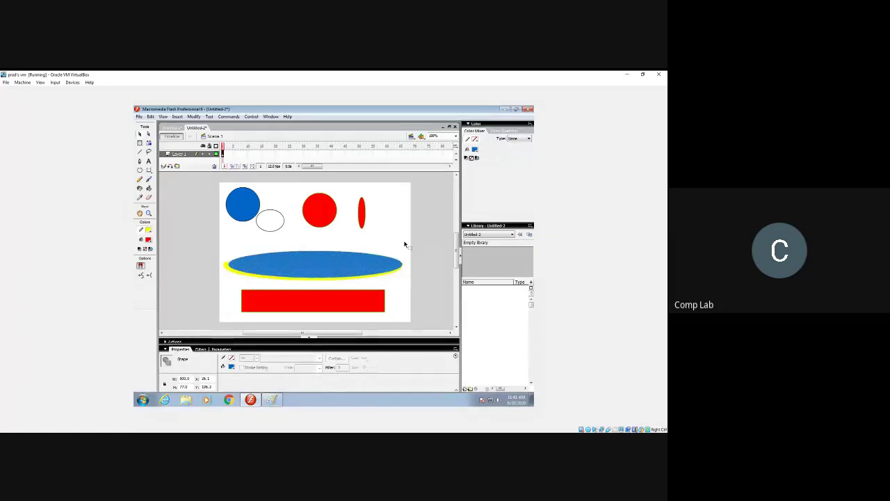
left_click(404, 244)
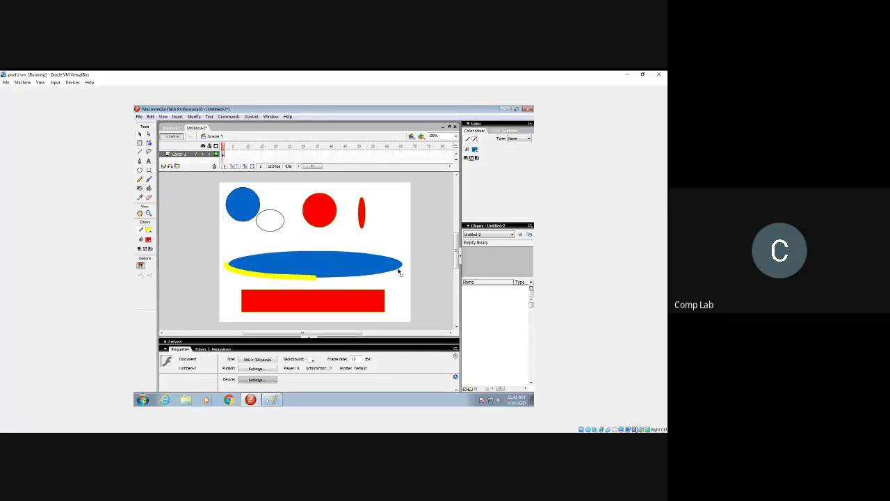
left_click(362, 270)
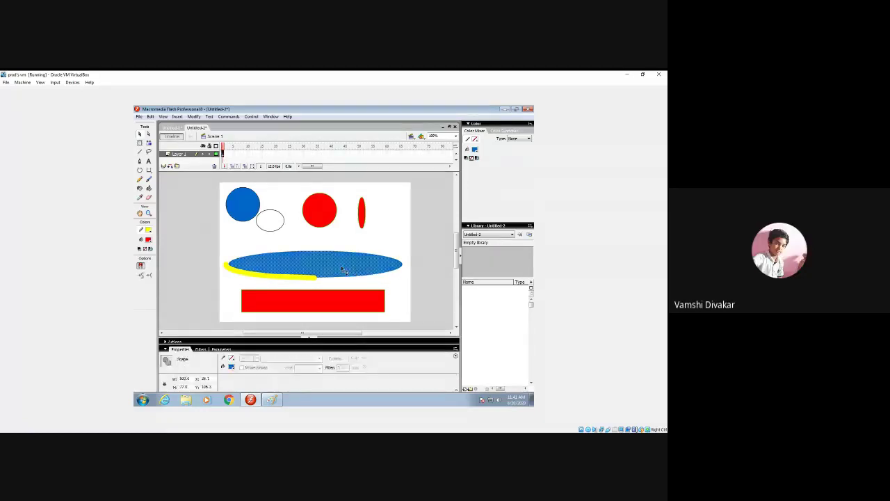
left_click_drag(339, 269, 333, 267)
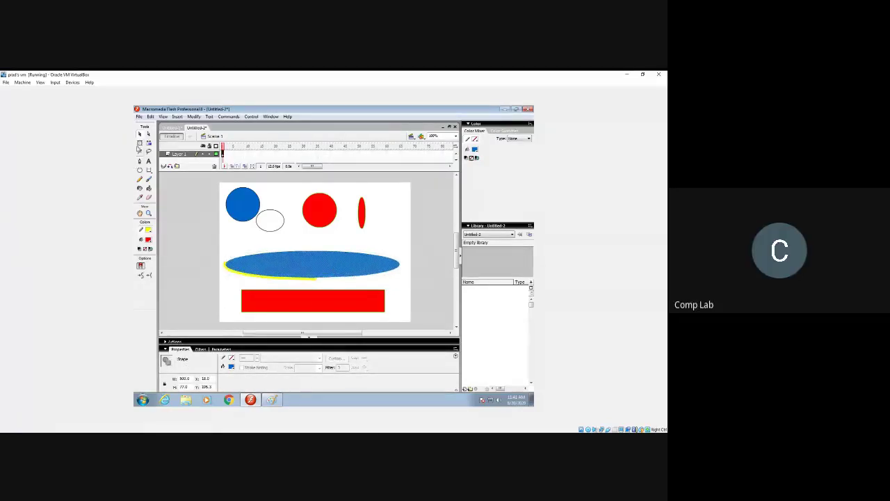
- Return to the Selection tool and delete the wide ellipse's blue fill together with the leftover bit of yellow outline
left_click(148, 162)
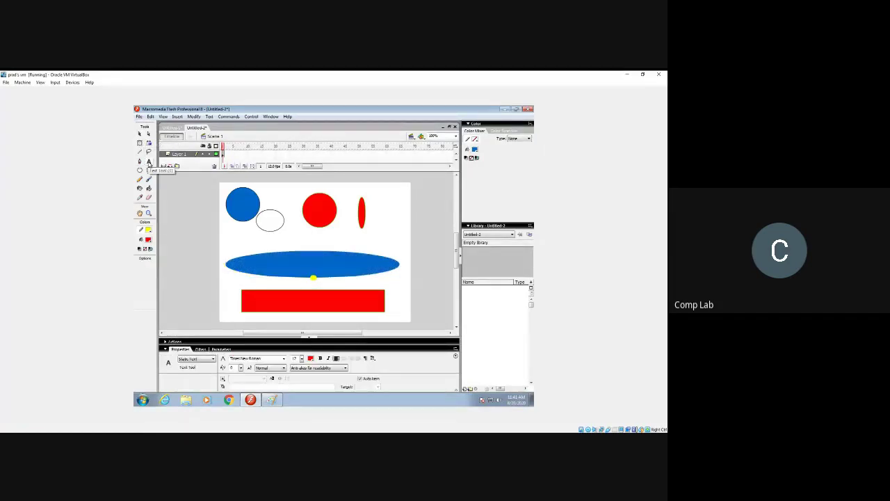
left_click(141, 135)
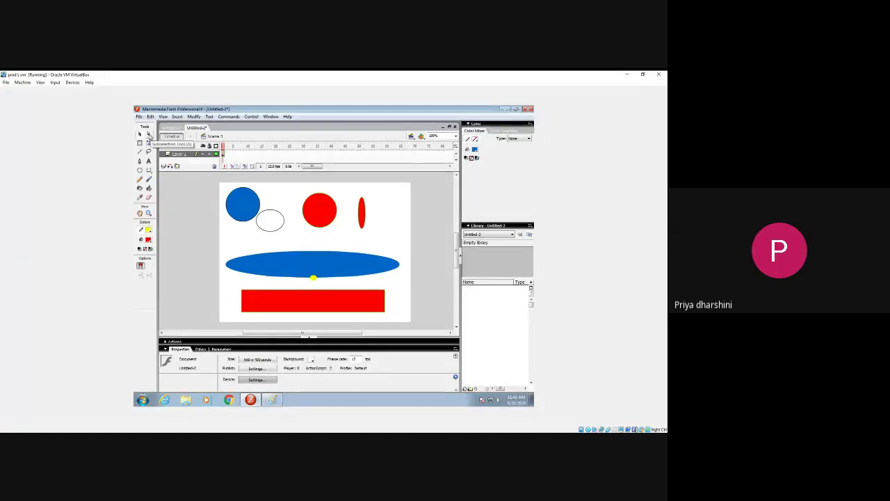
left_click(148, 137)
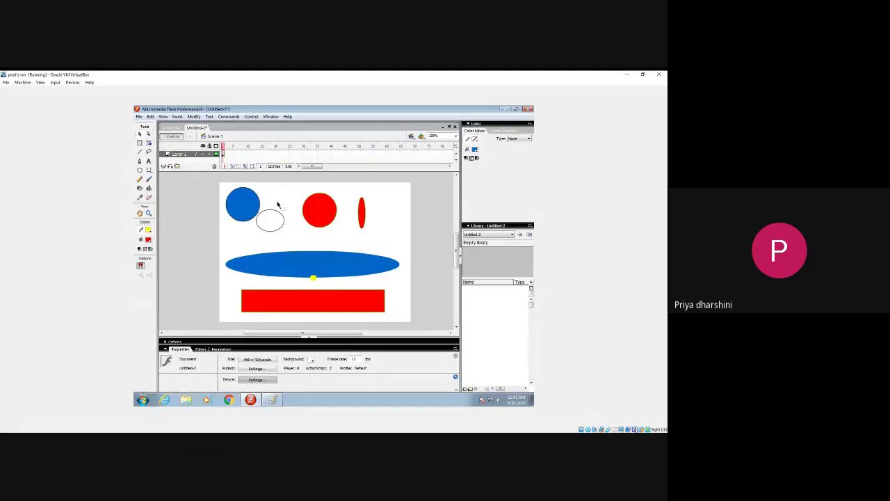
left_click(294, 262)
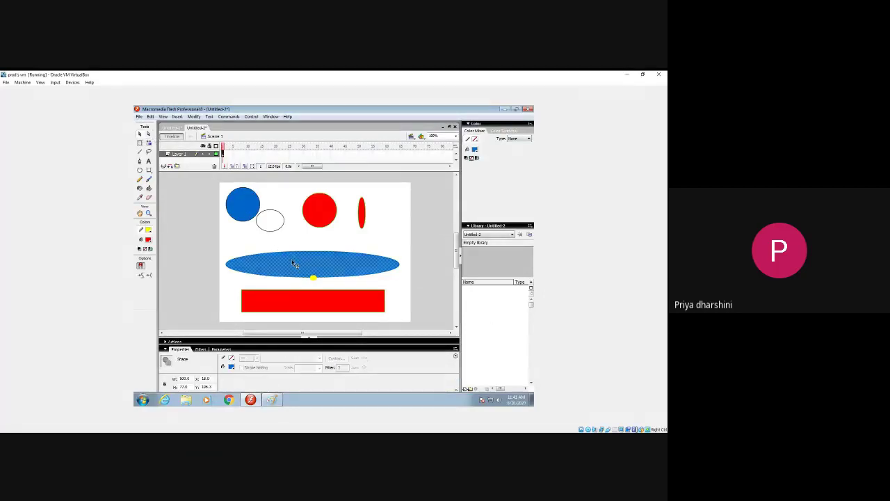
left_click_drag(296, 264, 294, 260)
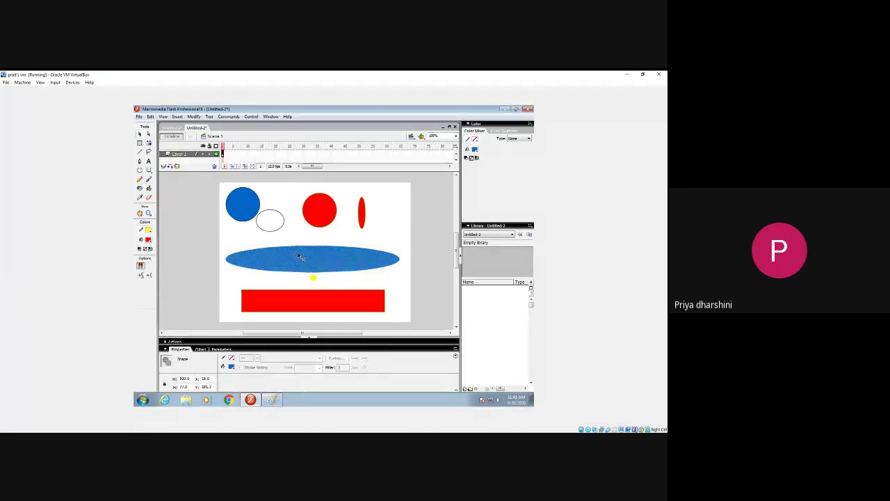
key("Delete")
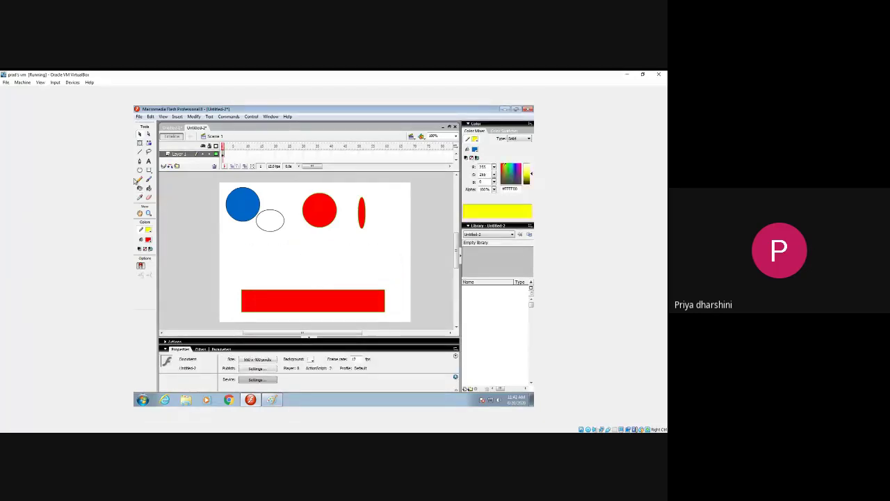
- Draw a wide red ellipse with a thick yellow outline above the rectangle, and set the Oval tool's stroke to Solid with height 5
left_click(141, 170)
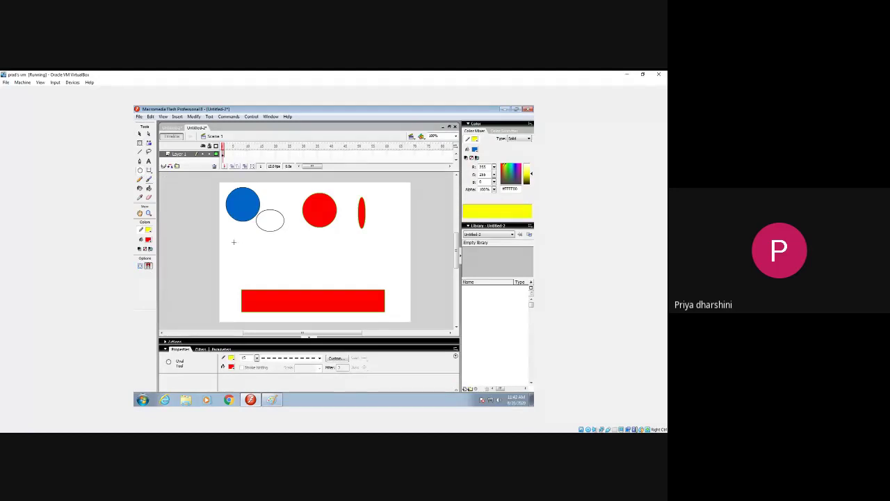
left_click_drag(232, 241, 392, 281)
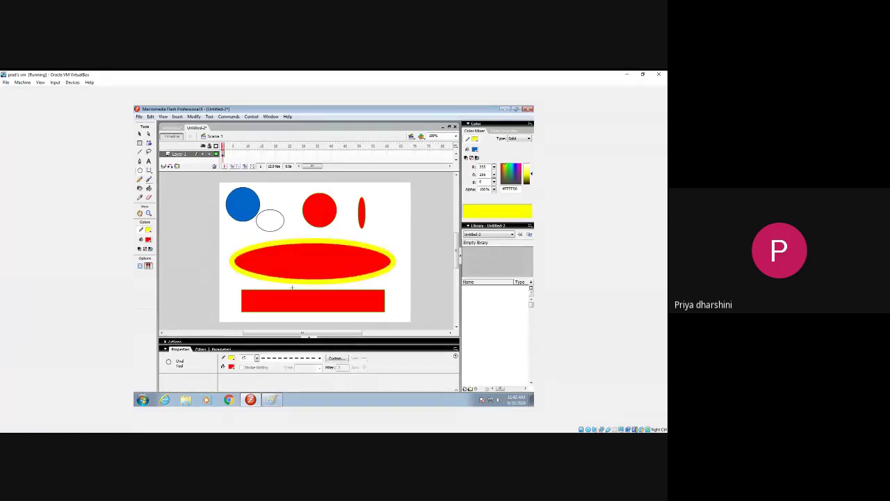
left_click(275, 358)
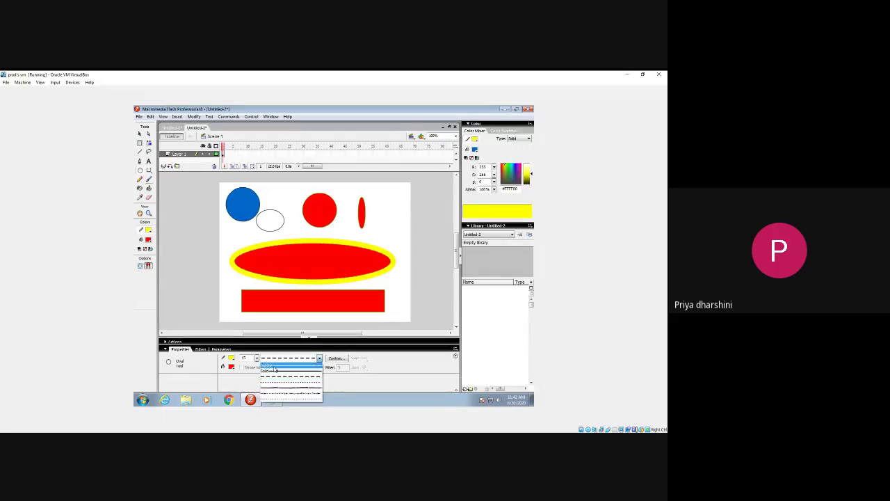
left_click(276, 370)
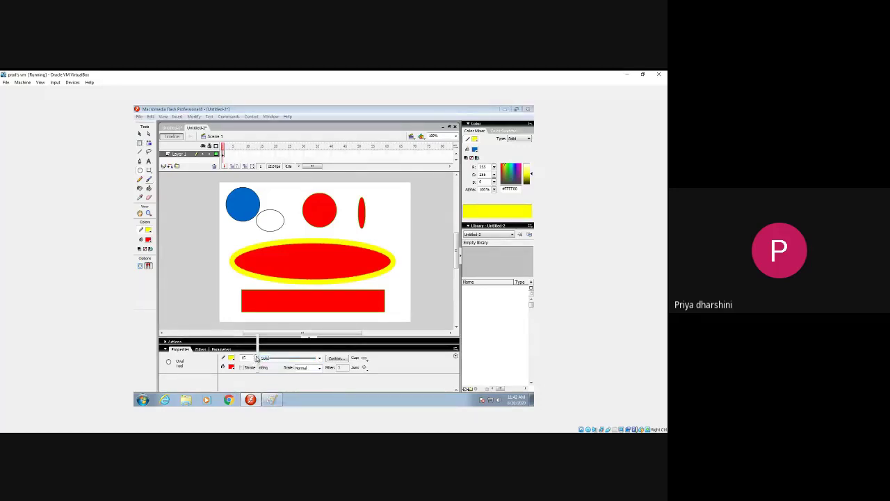
left_click_drag(257, 363, 259, 367)
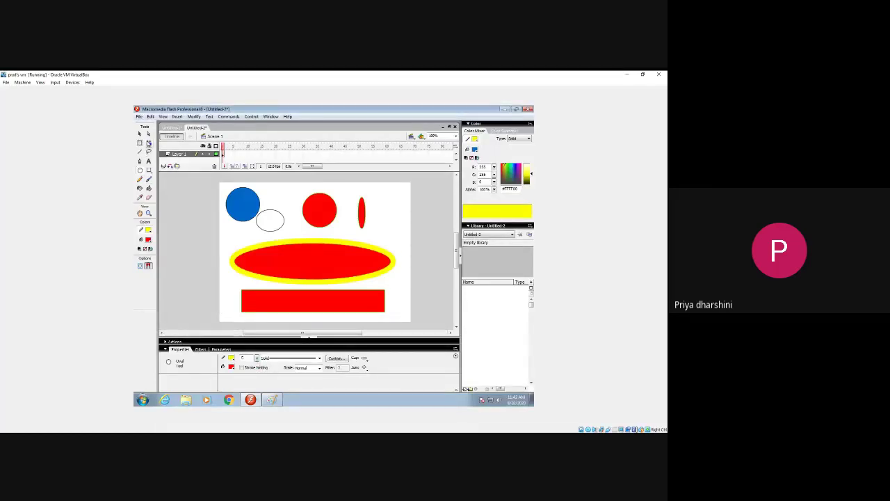
- Switch from the Subselection tool to the Selection tool and select the blue circle's fill to compare the two tools
left_click(148, 134)
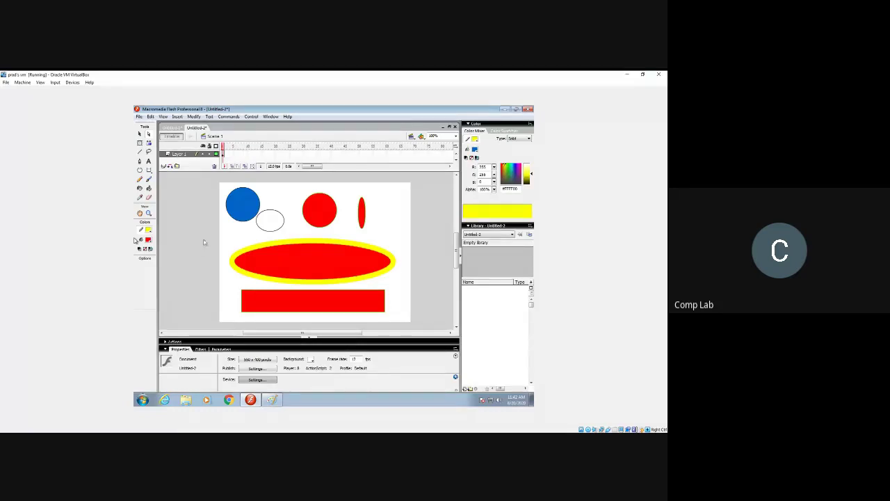
left_click(230, 237)
key("Return")
left_click(140, 134)
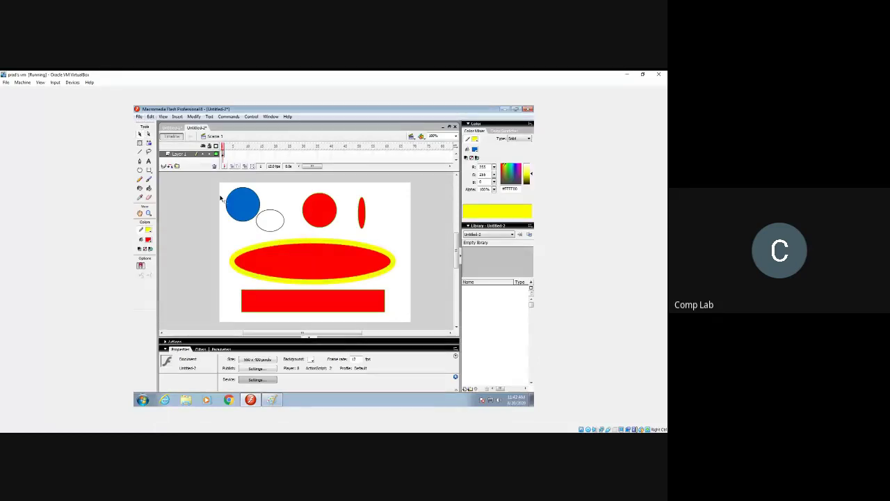
left_click(240, 203)
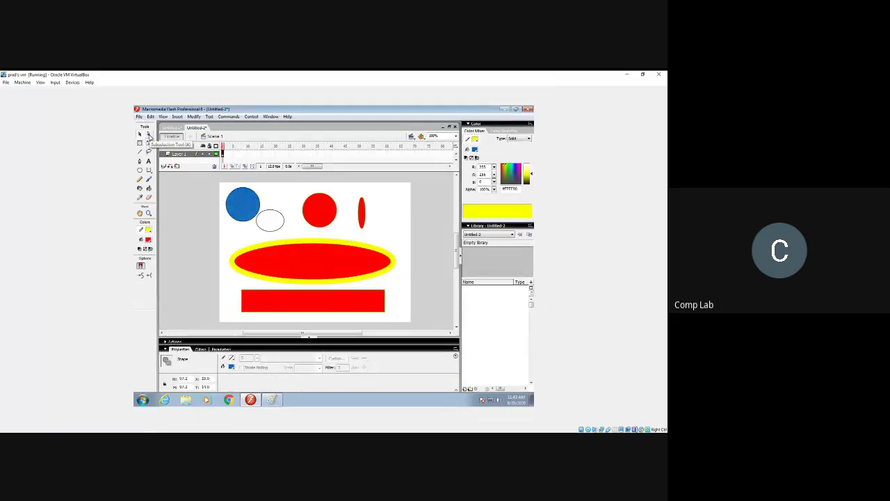
- Reshape the wide yellow-outlined ellipse and the red circle with the Subselection tool by pulling anchor points on their lower-right edges inward
left_click(148, 136)
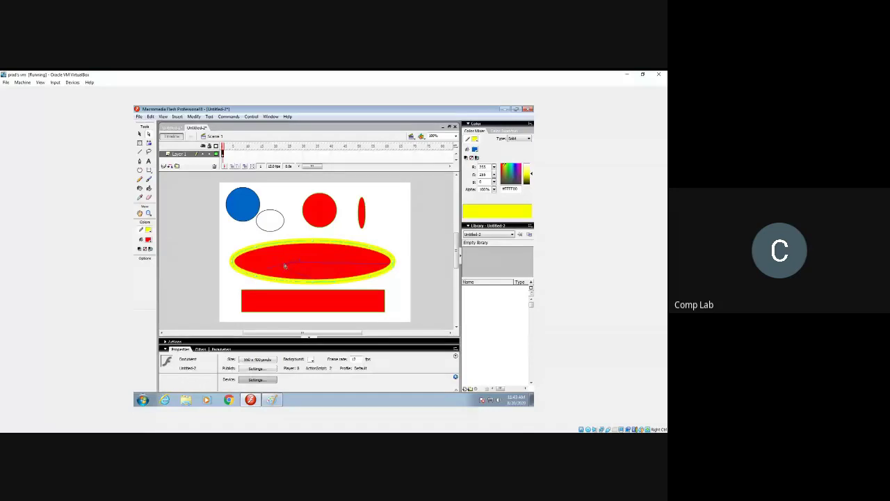
left_click_drag(282, 265, 354, 282)
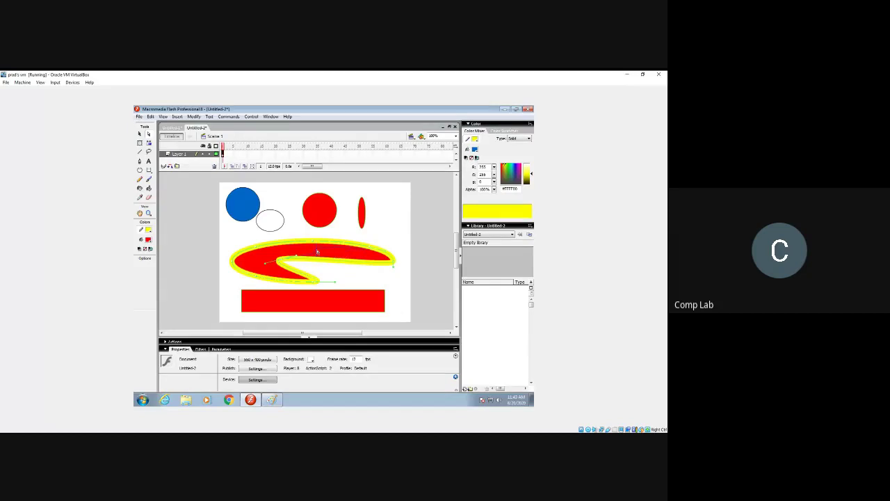
left_click_drag(318, 252, 350, 275)
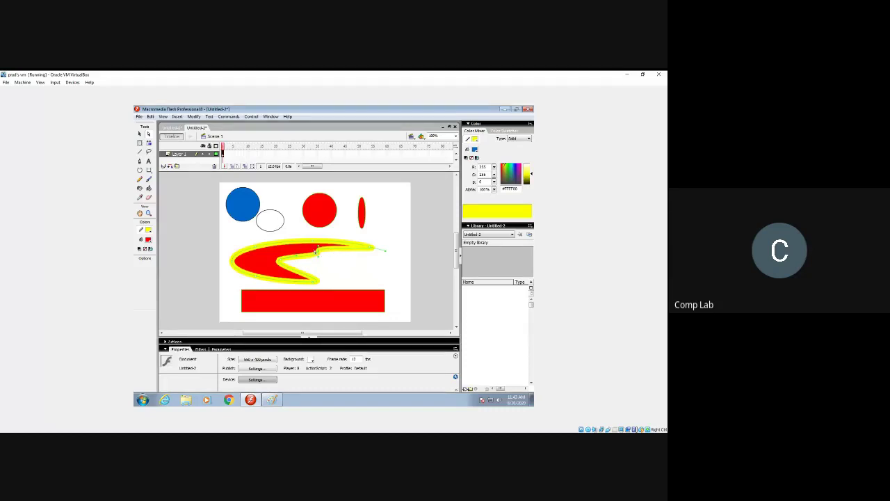
left_click(138, 135)
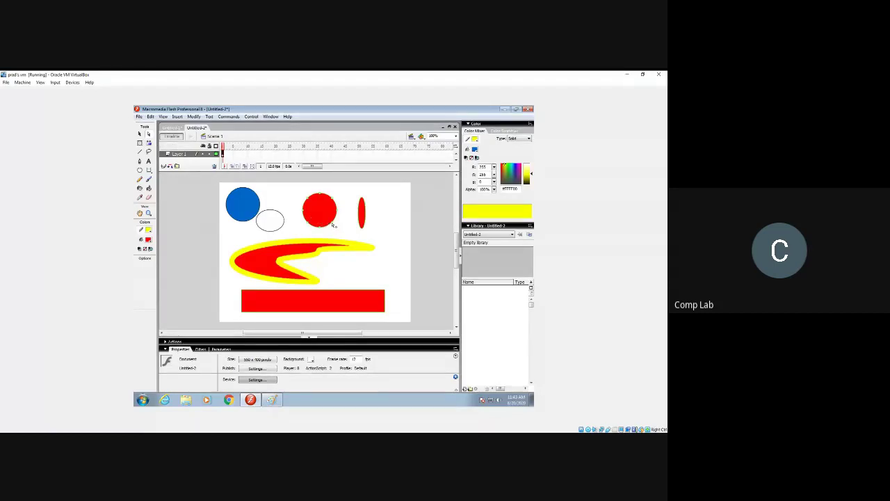
left_click_drag(316, 206, 316, 208)
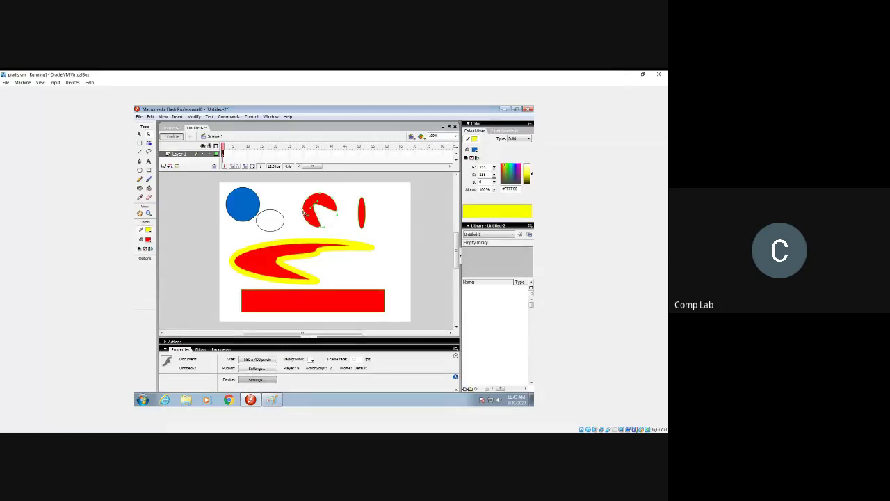
- Pull the left edge of the notched red circle and the lower-left edge of the blue circle inward with the Subselection tool
mouse_move(305, 207)
left_mouse_down()
mouse_move(311, 223)
mouse_move(334, 209)
left_mouse_up()
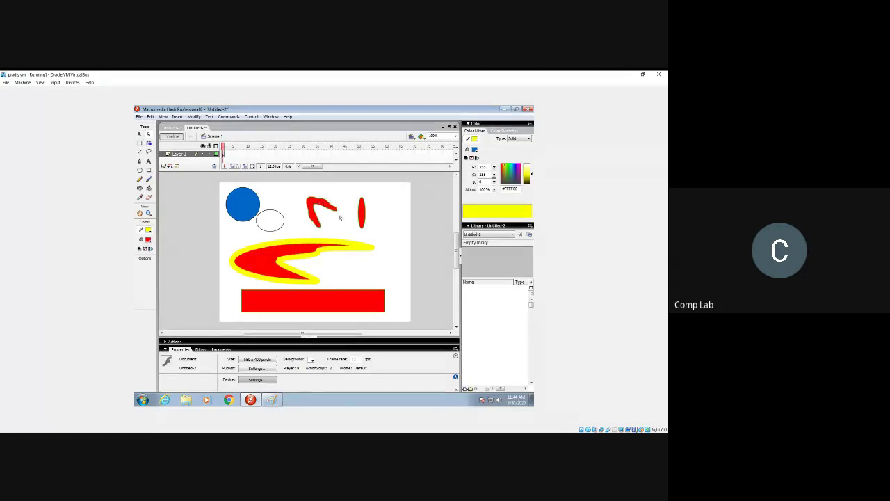
left_click(243, 220)
mouse_move(232, 212)
left_mouse_down()
mouse_move(259, 220)
mouse_move(260, 211)
left_mouse_up()
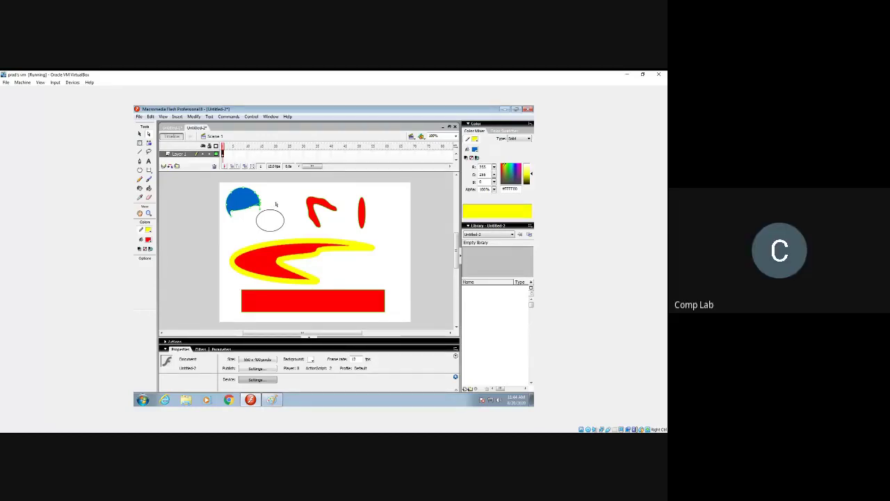
- Draw a small red circle with a thick yellow outline between the blue shape and the bent red shape using the Oval tool
left_click(243, 201)
left_click(140, 170)
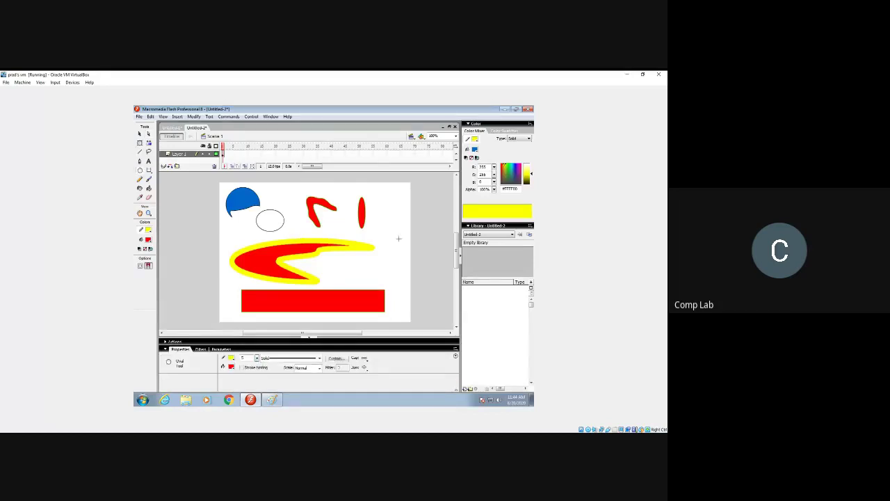
left_click_drag(281, 189, 300, 209)
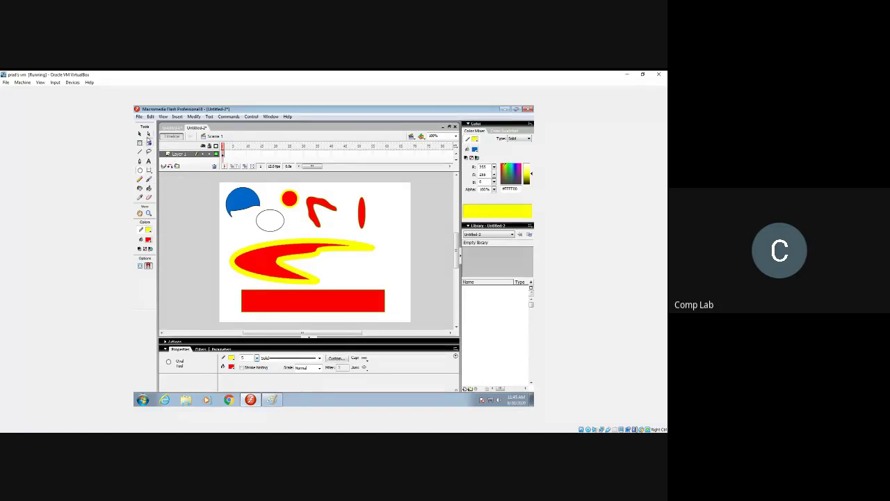
- Pull the small yellow-outlined circle's lower-right, lower-left and upper-right anchor points outward with the Subselection tool
left_click(148, 134)
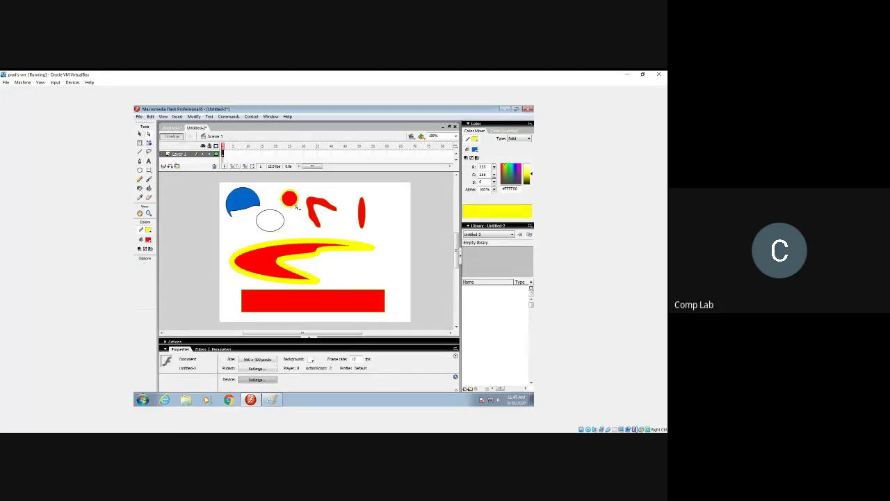
left_click_drag(297, 207, 307, 220)
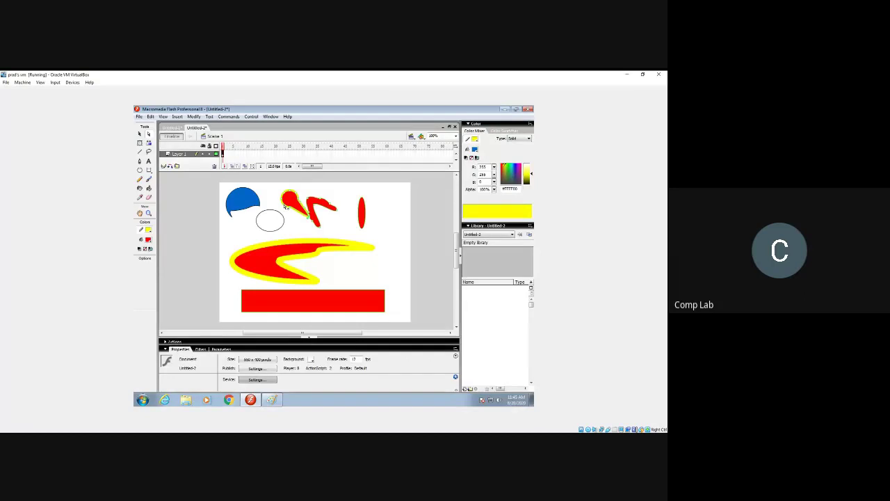
mouse_move(285, 206)
left_mouse_down()
mouse_move(274, 221)
mouse_move(287, 212)
mouse_move(285, 219)
left_mouse_up()
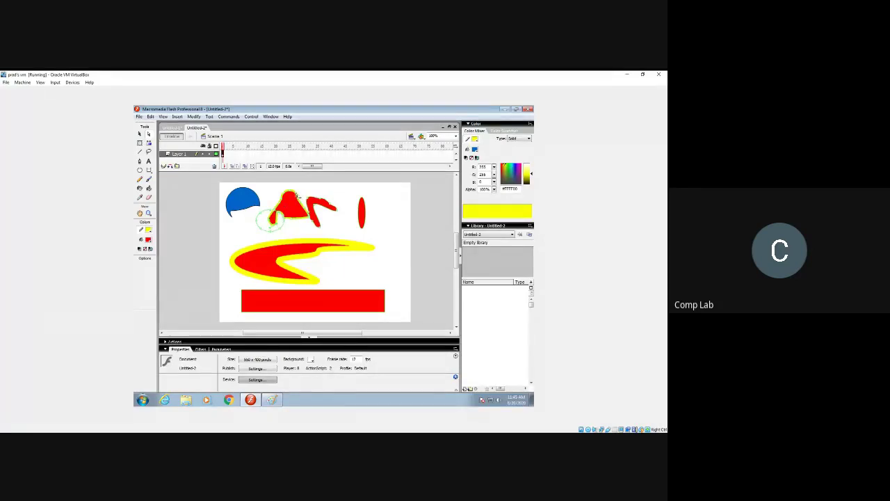
left_click_drag(299, 197, 312, 186)
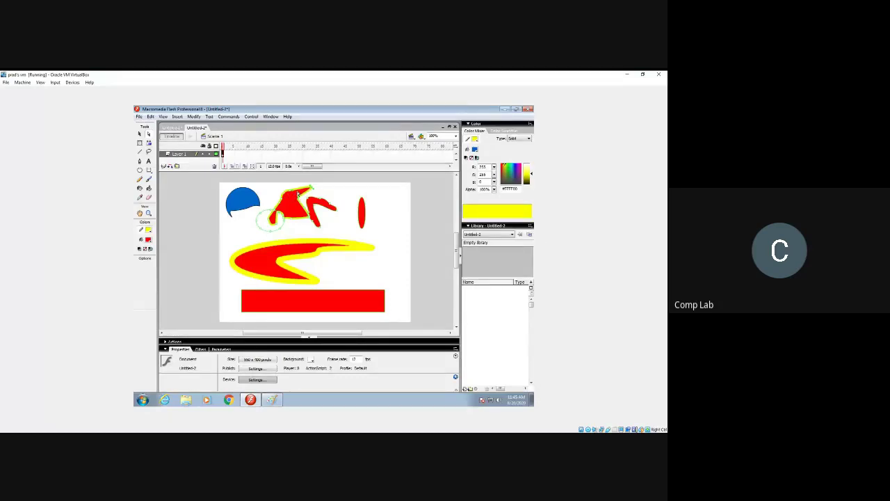
left_click(293, 200)
key("ctrl+z")
left_click(283, 207)
double_click(280, 205)
left_click(364, 211)
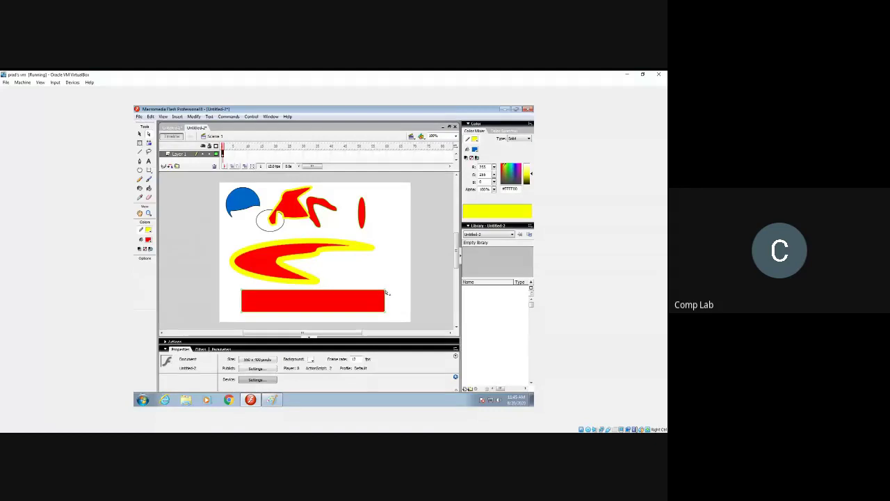
- Distort the red rectangle into an irregular quadrilateral by pulling each of its four corner points outward
left_click_drag(384, 292, 410, 248)
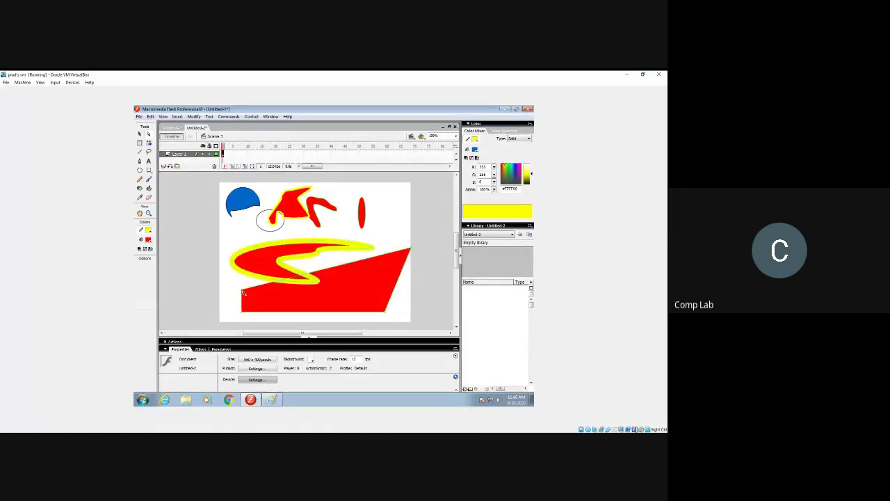
left_click_drag(243, 292, 247, 273)
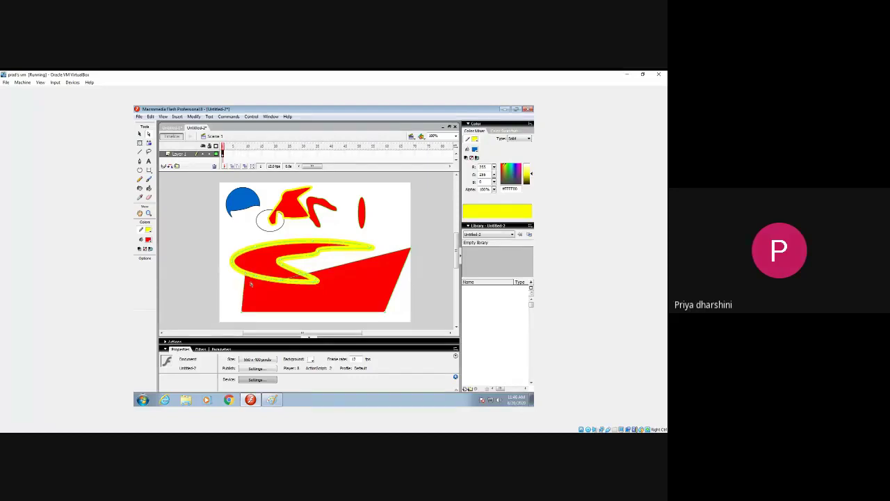
left_click_drag(242, 312, 215, 318)
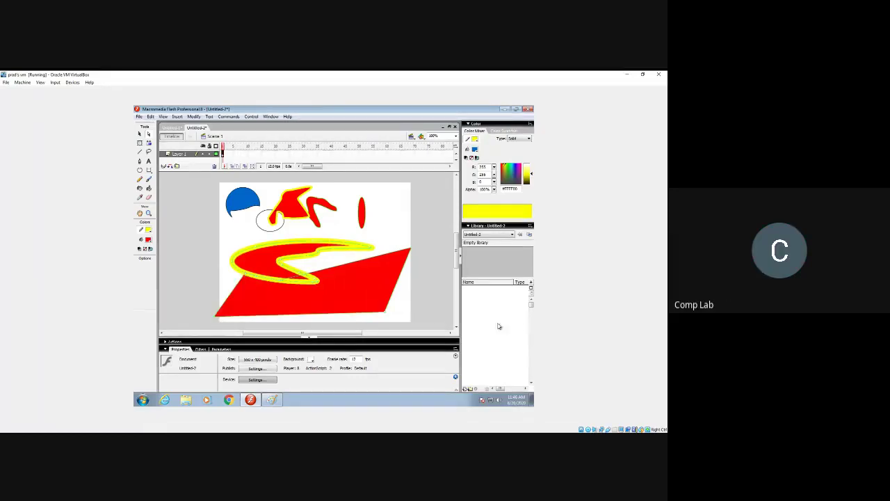
left_click_drag(387, 315, 404, 319)
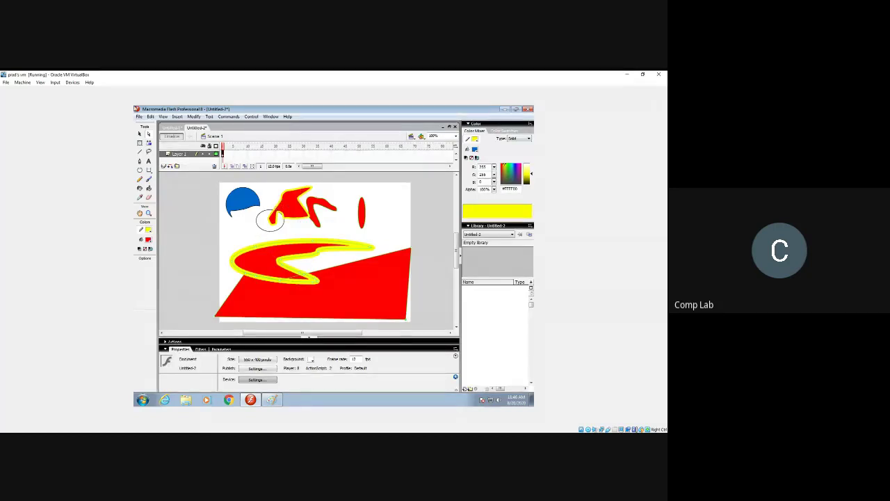
- Undo the point moves on the red rectangle and the small yellow-outlined circle to restore both original shapes
left_click(150, 116)
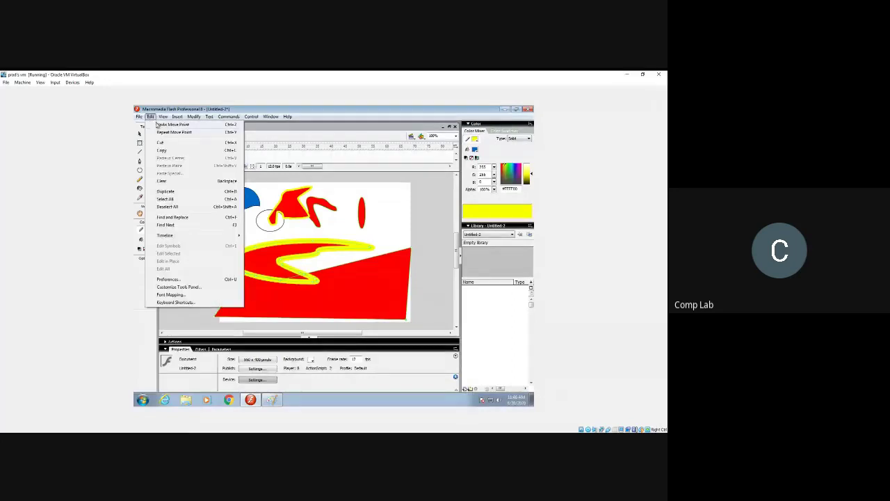
left_click(213, 130)
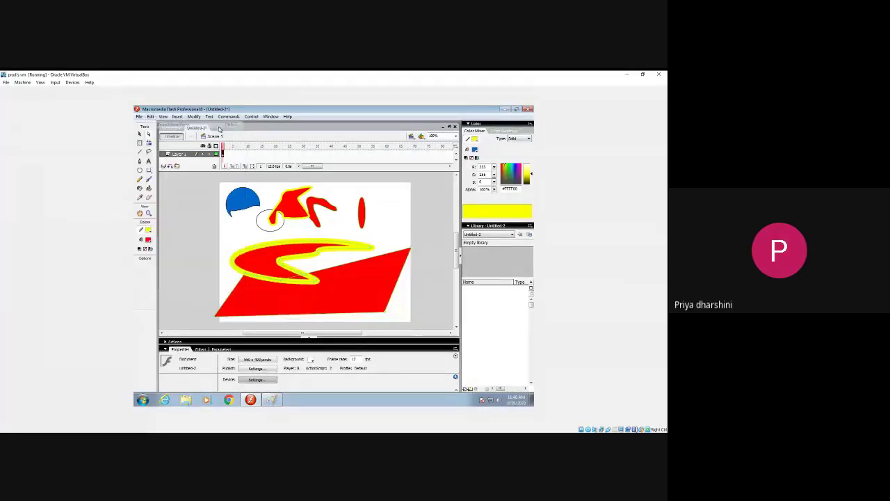
key("ctrl+z")
key("ctrl+z")
key("ctrl+z")
key("ctrl+z")
key("ctrl+z")
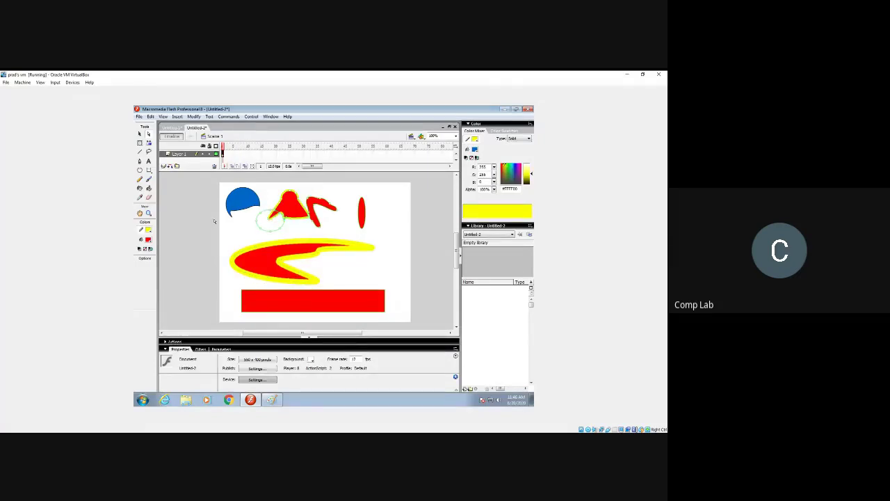
key("ctrl+z")
key("ctrl+z")
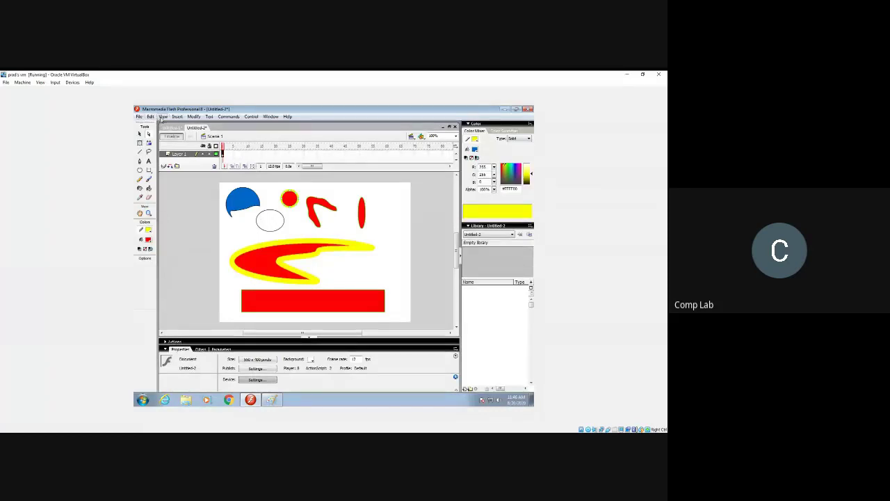
left_click(163, 117)
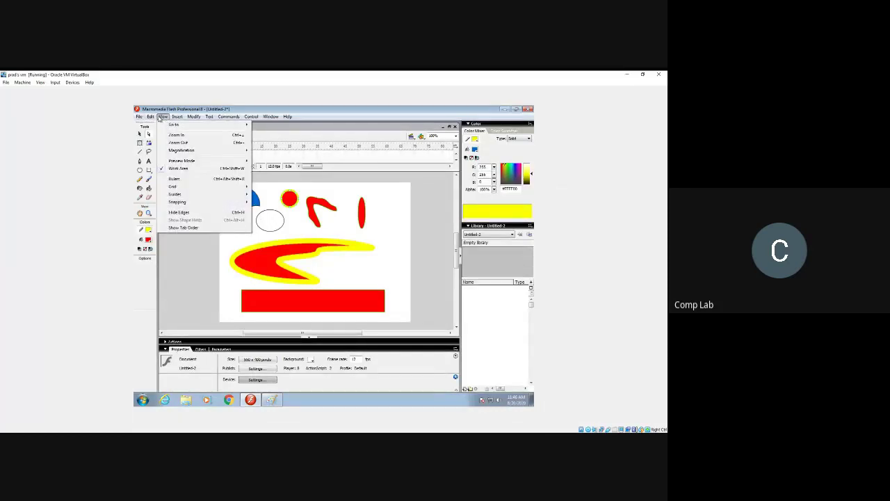
mouse_move(151, 117)
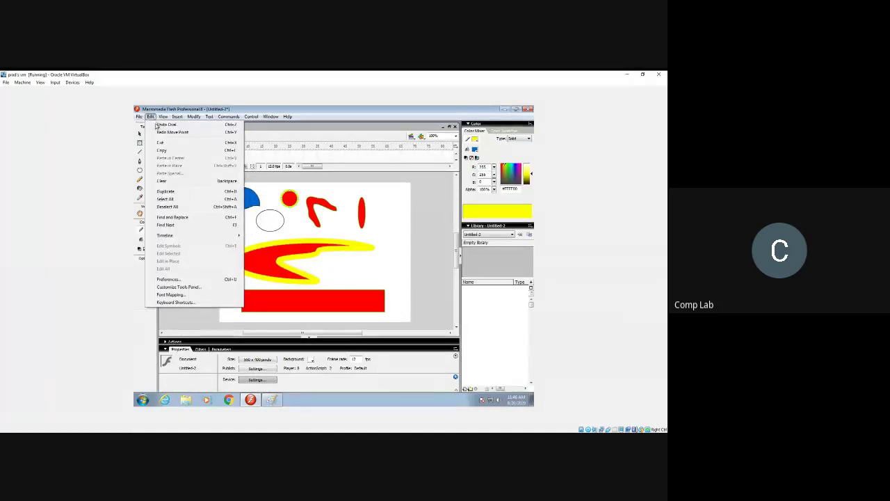
left_click(299, 204)
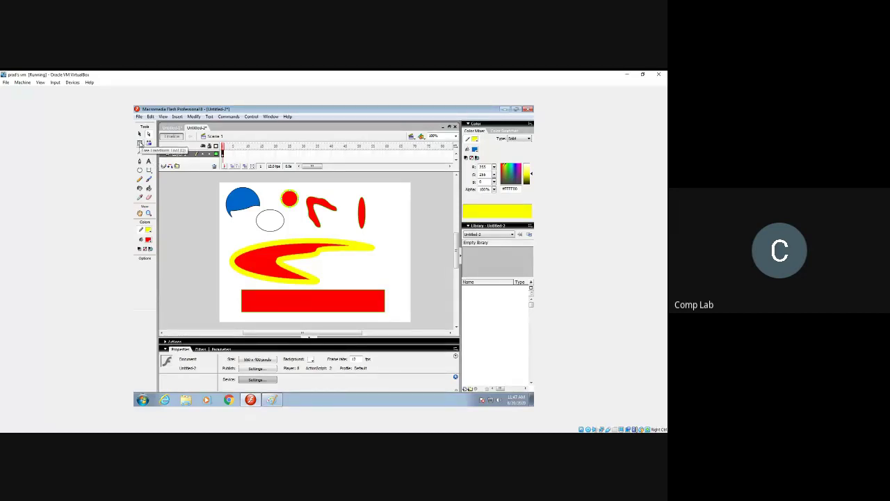
- Select the bent red shape with the Free Transform tool and enlarge it until it reaches the thin red ellipse
left_click(140, 143)
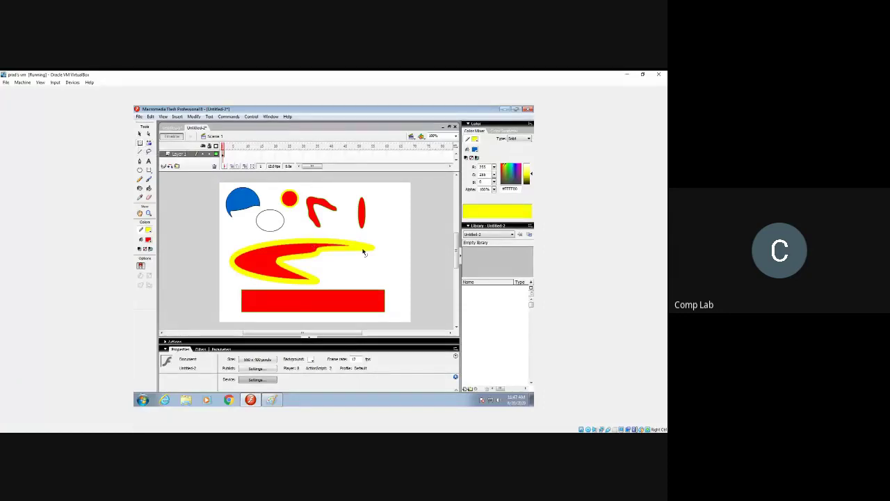
left_click_drag(303, 192, 345, 234)
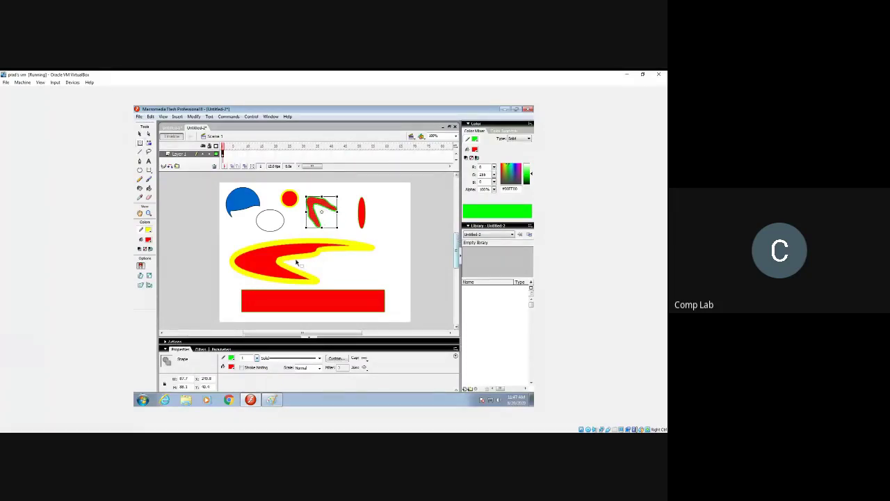
mouse_move(322, 215)
left_mouse_down()
mouse_move(388, 206)
mouse_move(313, 205)
mouse_move(351, 203)
mouse_move(338, 204)
mouse_move(379, 180)
mouse_move(378, 188)
left_mouse_up()
left_click_drag(333, 209, 378, 189)
left_click(379, 191)
left_click(362, 187)
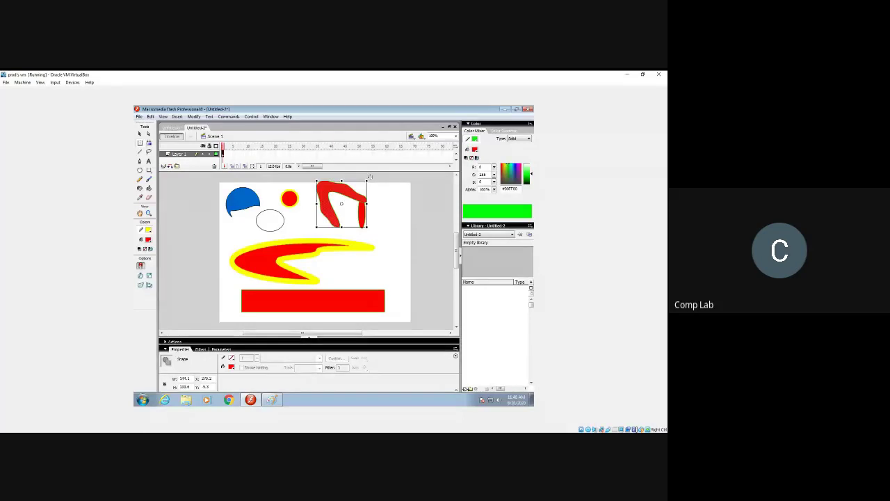
- Select the enlarged bent shape together with the thin ellipse and rotate them clockwise so they meet the wide yellow-outlined shape
left_click_drag(369, 178, 369, 197)
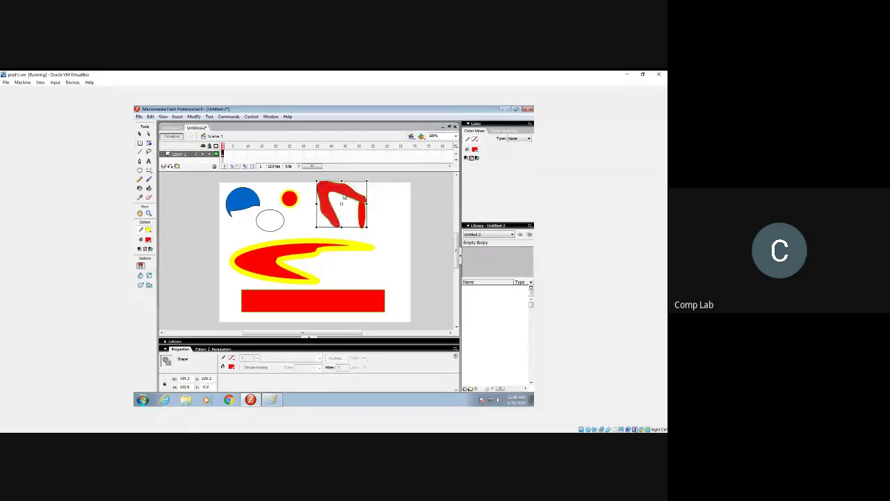
left_click(396, 194)
left_click_drag(308, 179, 369, 234)
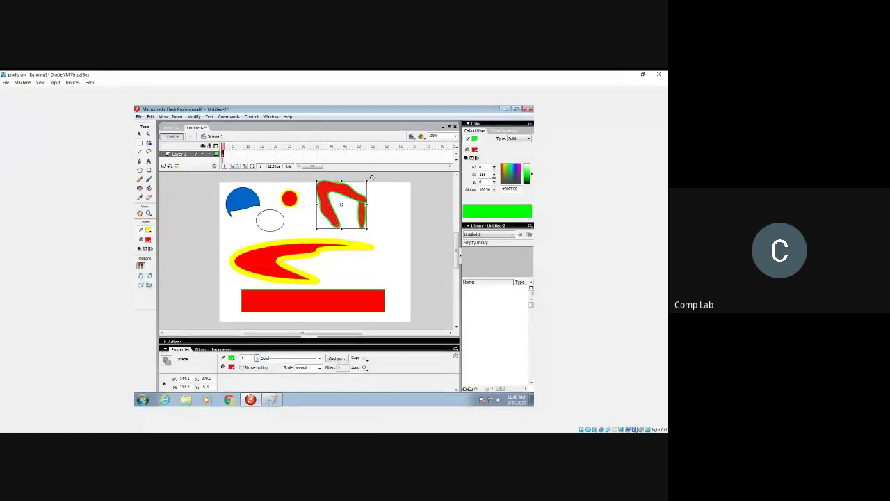
left_click_drag(367, 182, 378, 199)
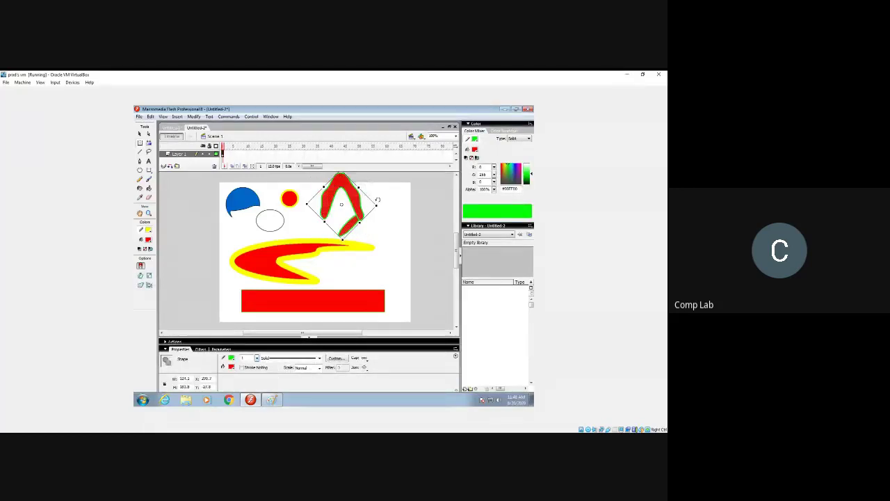
key("ctrl+z")
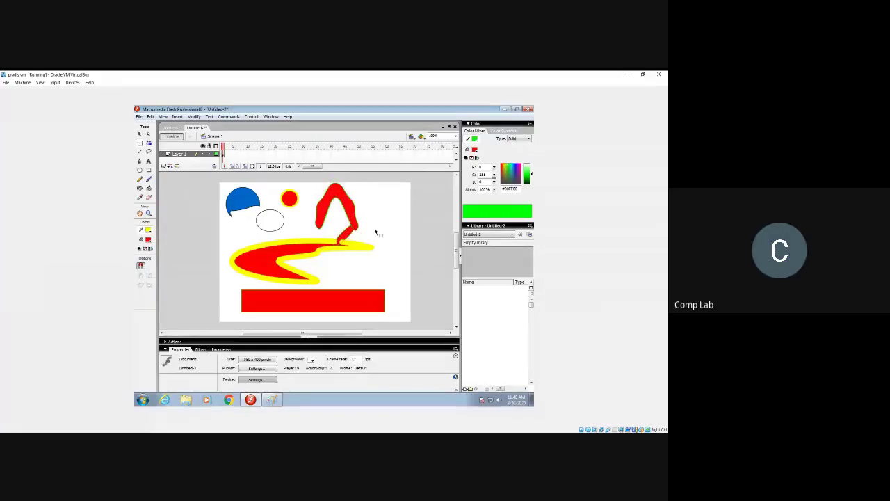
- Move the thin red ellipse's fill past the stage's right edge and remove its leftover green outline
left_click(344, 235)
left_click_drag(344, 235, 416, 249)
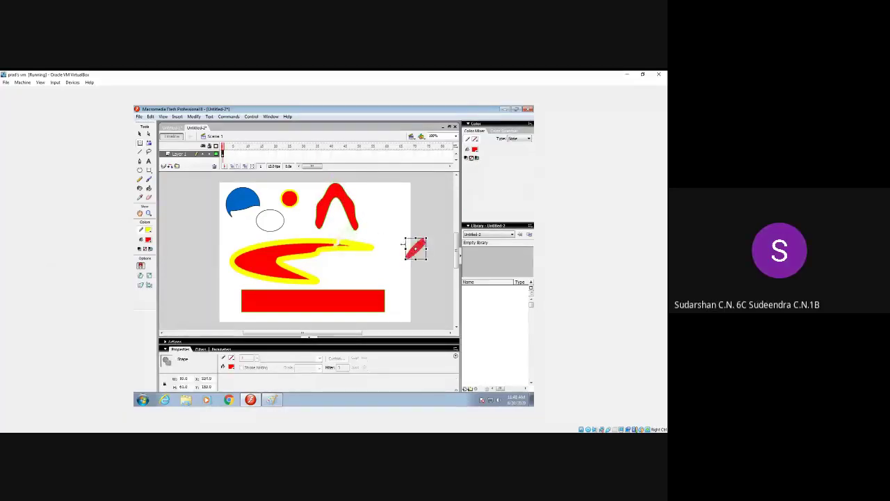
mouse_move(348, 241)
left_mouse_down()
mouse_move(363, 251)
mouse_move(341, 238)
left_mouse_up()
left_click(359, 239)
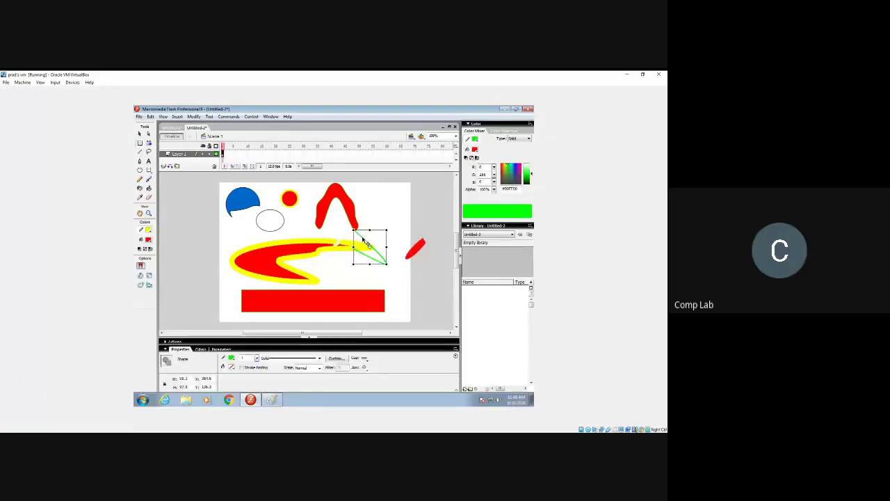
left_click(367, 241)
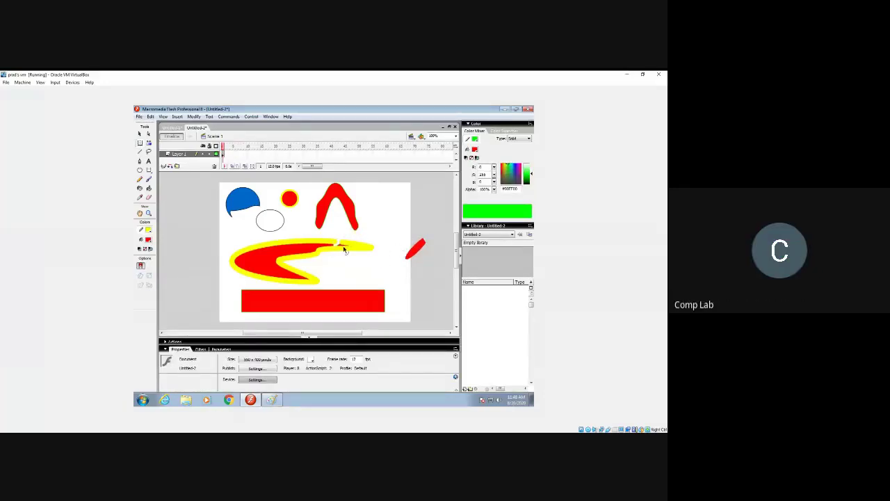
- Select the cut-off right tip of the wide yellow-outlined shape with the Selection tool and delete it
left_click(351, 245)
left_click(366, 261)
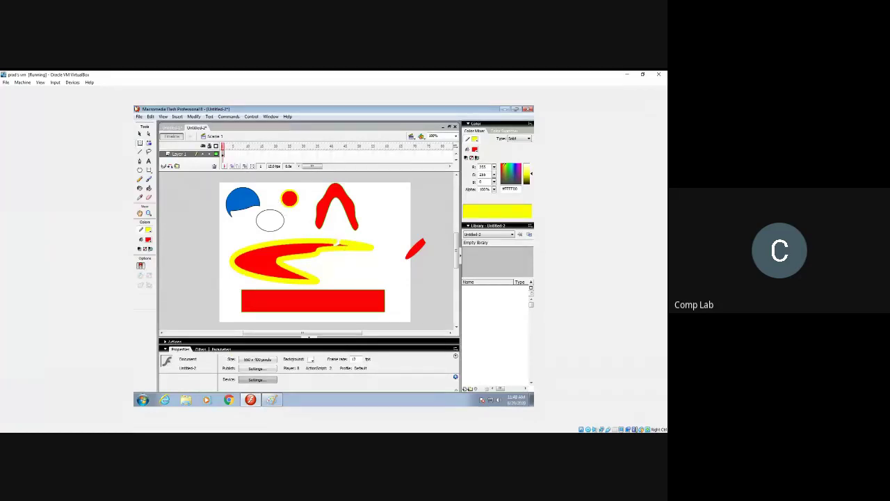
left_click(148, 132)
mouse_move(341, 234)
left_mouse_down()
mouse_move(377, 276)
mouse_move(379, 267)
left_mouse_up()
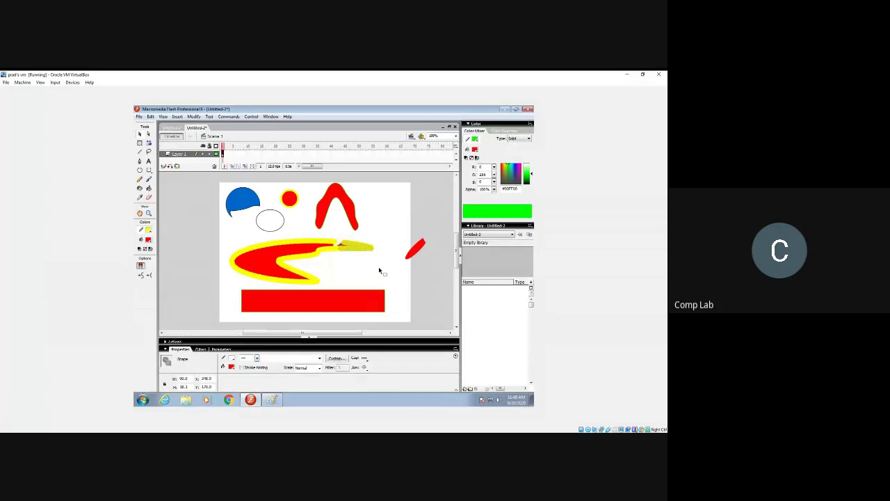
key("Delete")
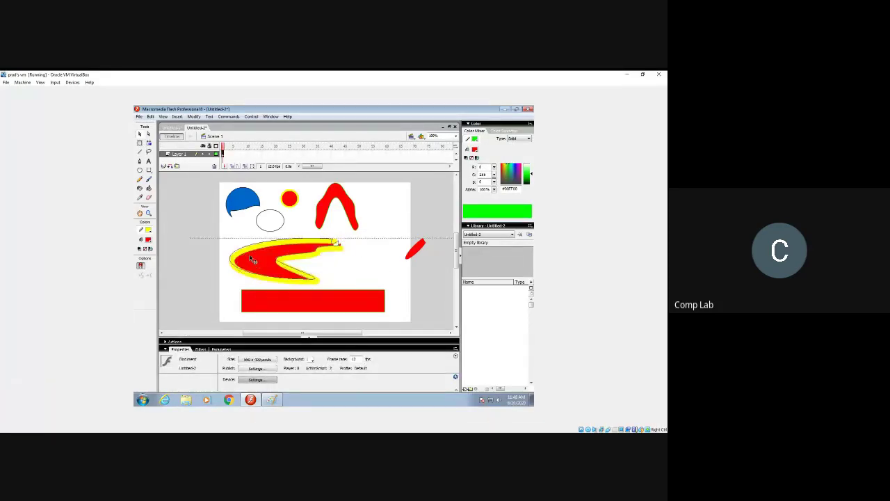
- Cut off the right end of the yellow-outlined shape's upper arm with a marquee selection and delete it, along with the thin red ellipse beside the stage
left_click(255, 262)
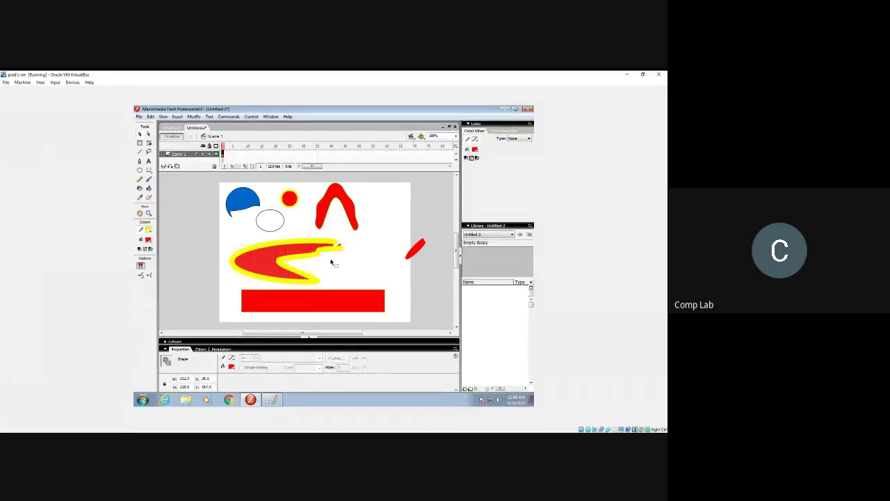
mouse_move(306, 232)
left_mouse_down()
mouse_move(334, 269)
mouse_move(348, 266)
left_mouse_up()
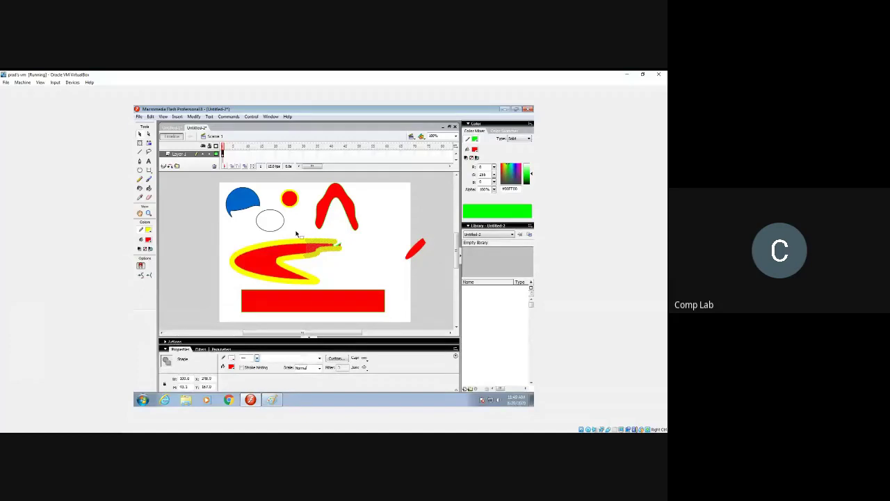
mouse_move(297, 249)
left_mouse_down()
mouse_move(390, 270)
mouse_move(339, 260)
left_mouse_up()
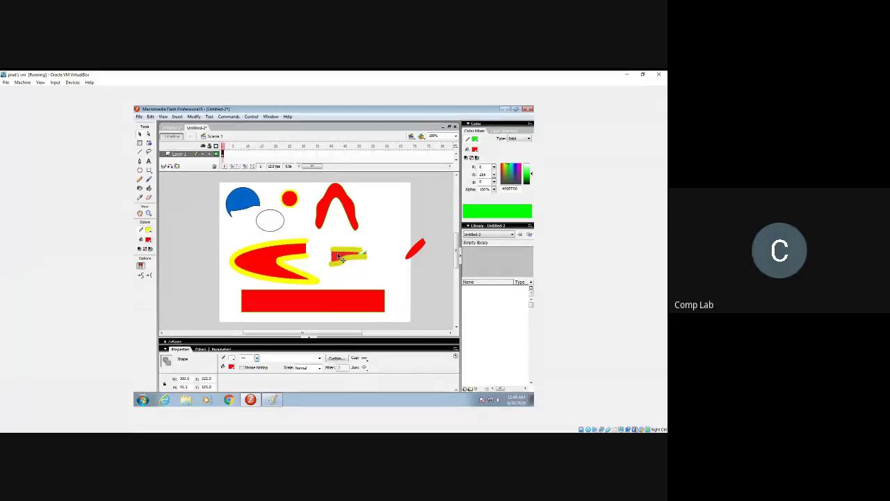
key("Delete")
left_click(415, 249)
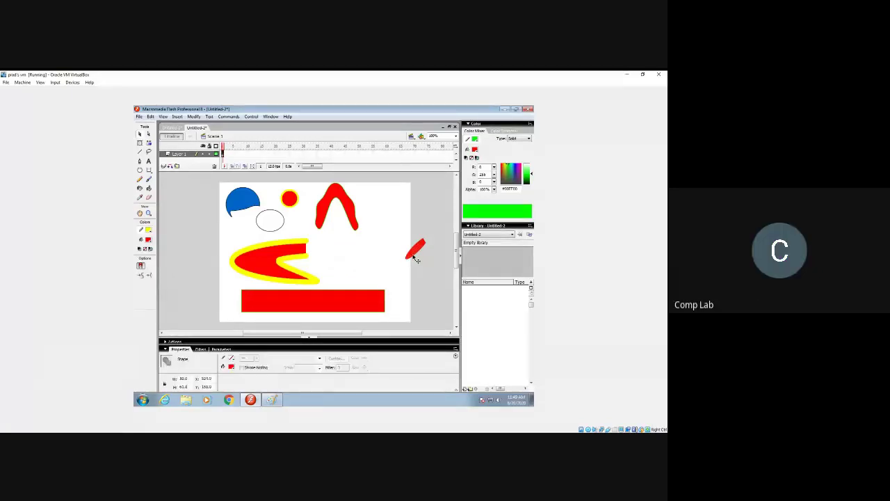
key("Delete")
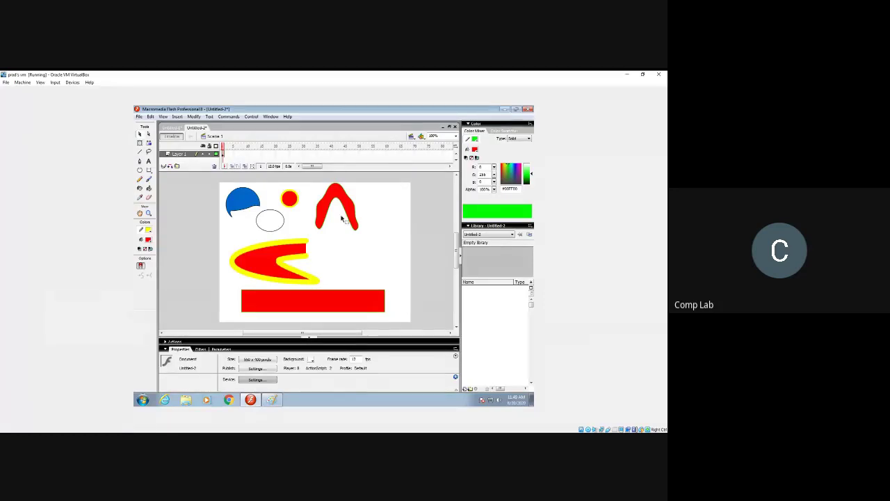
- Select the red arch's fill and outline with the Free Transform tool, enlarge it towards the stage's right edge and turn it upside down
left_click(140, 142)
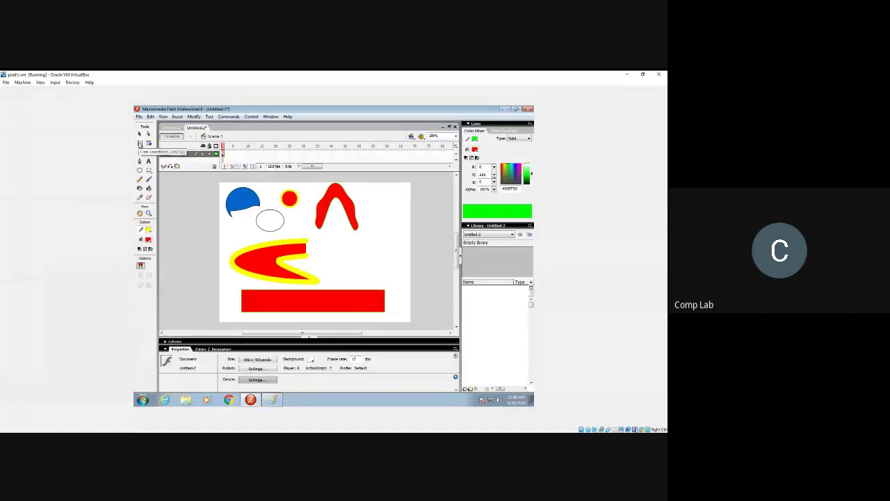
left_click(325, 197)
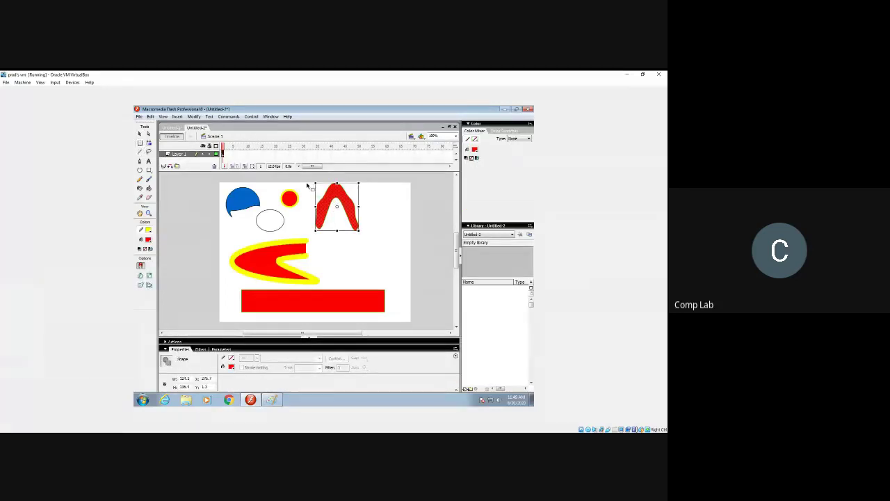
left_click_drag(306, 176, 375, 237)
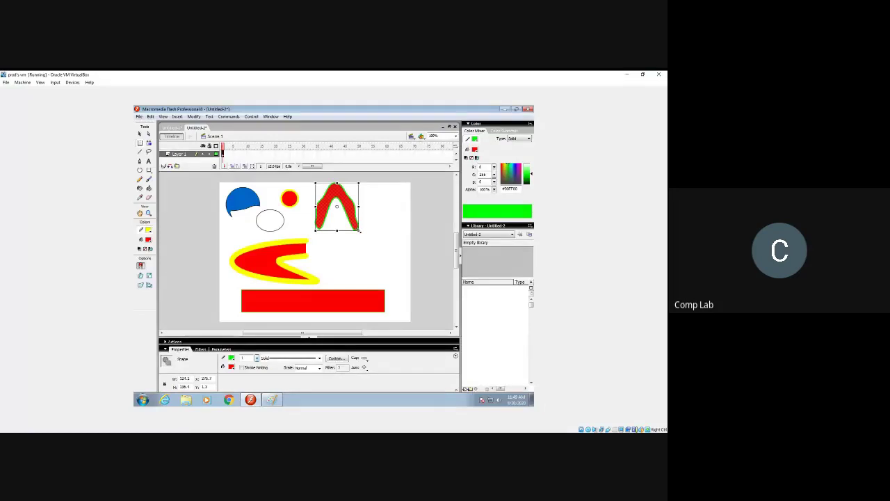
left_click_drag(359, 231, 397, 261)
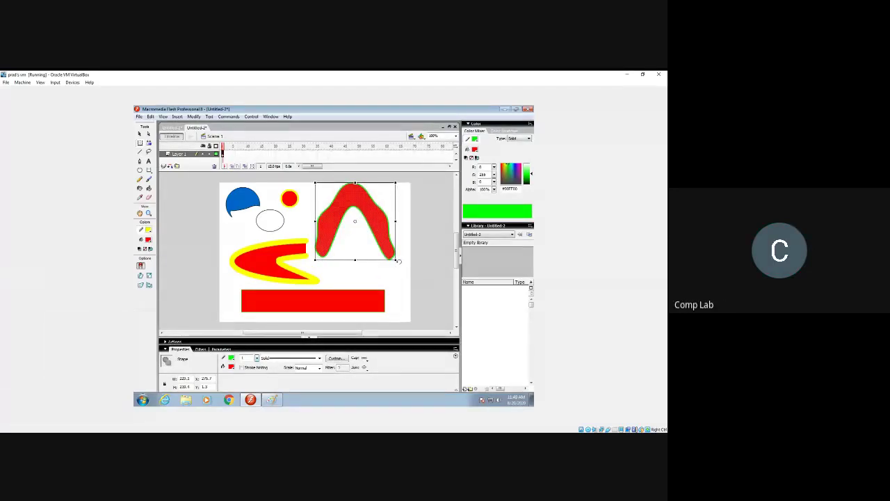
left_click_drag(397, 260, 313, 183)
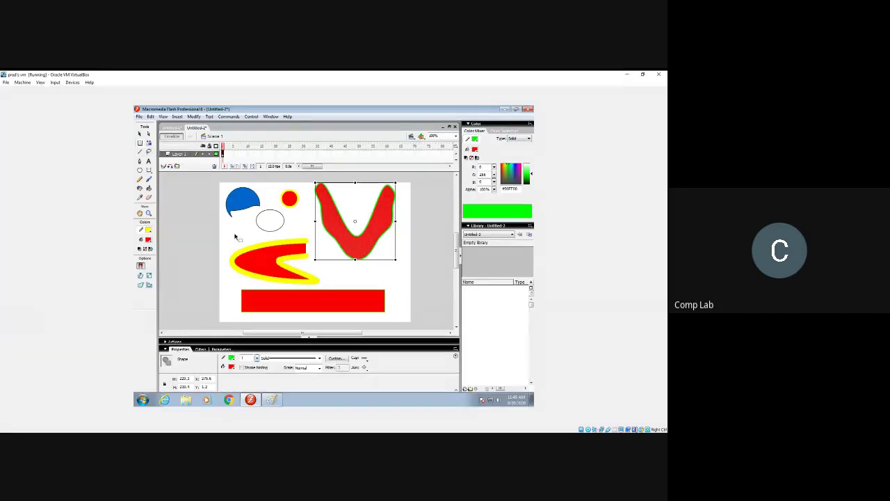
- Draw a solid yellow horizontal line across the stage just above the red rectangle with the Line tool
left_click(148, 144)
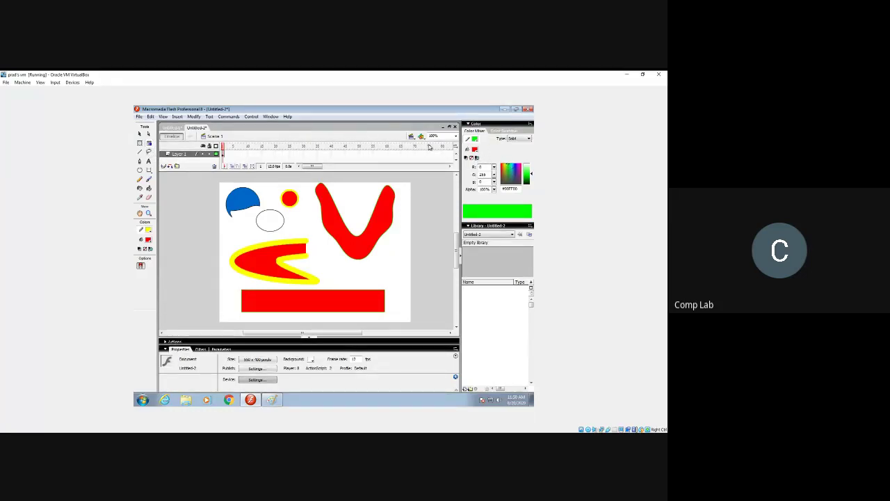
left_click(140, 153)
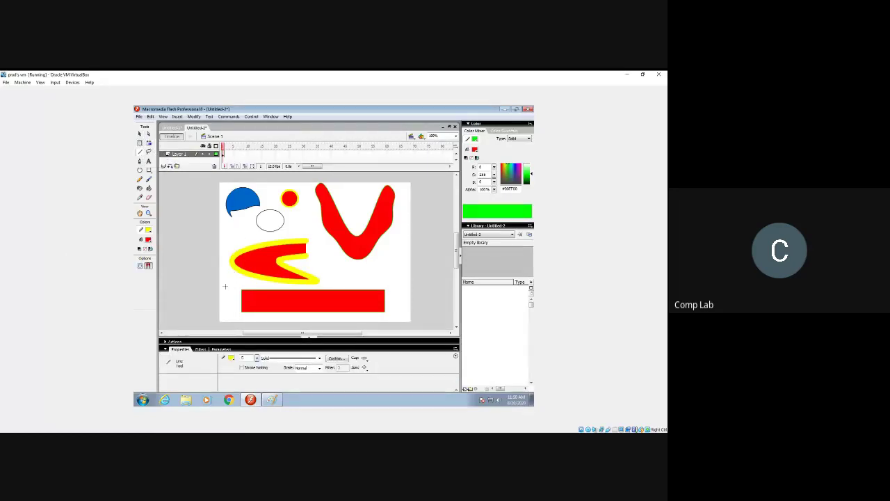
left_click_drag(227, 284, 404, 286)
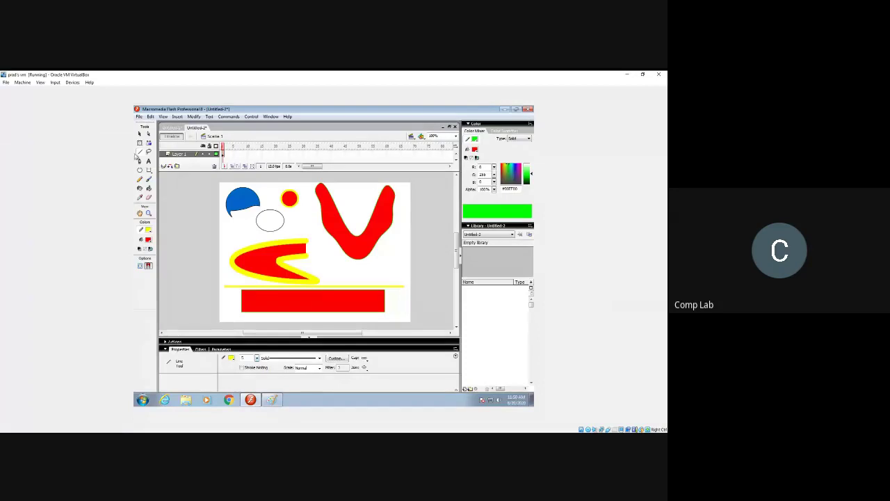
- Set the line's stroke to white and dashed, and draw a horizontal line below the red rectangle
left_click(231, 358)
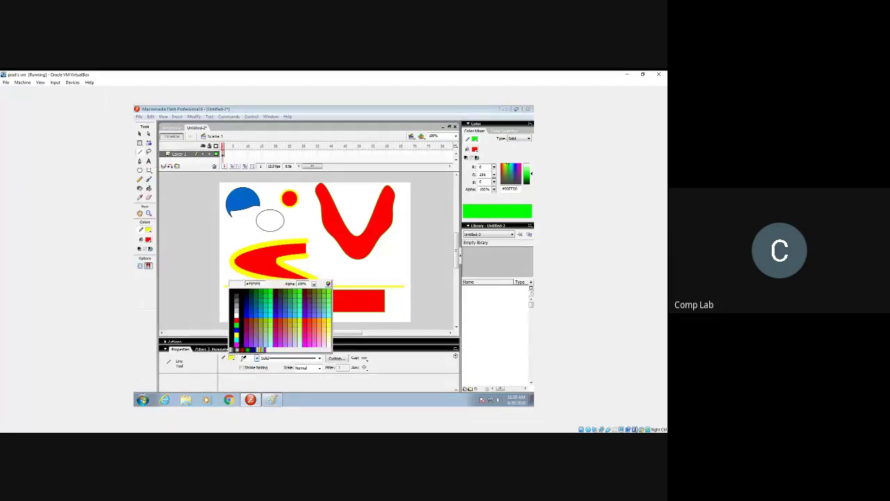
left_click(236, 314)
left_click(282, 359)
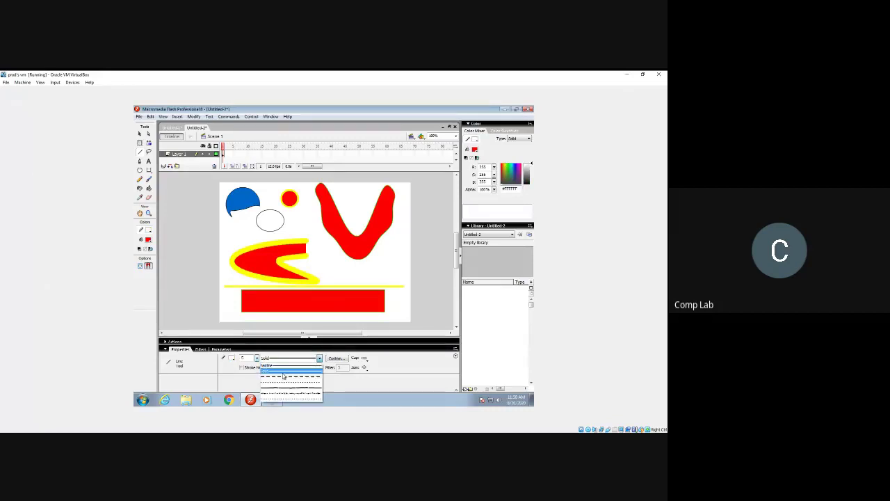
left_click(290, 377)
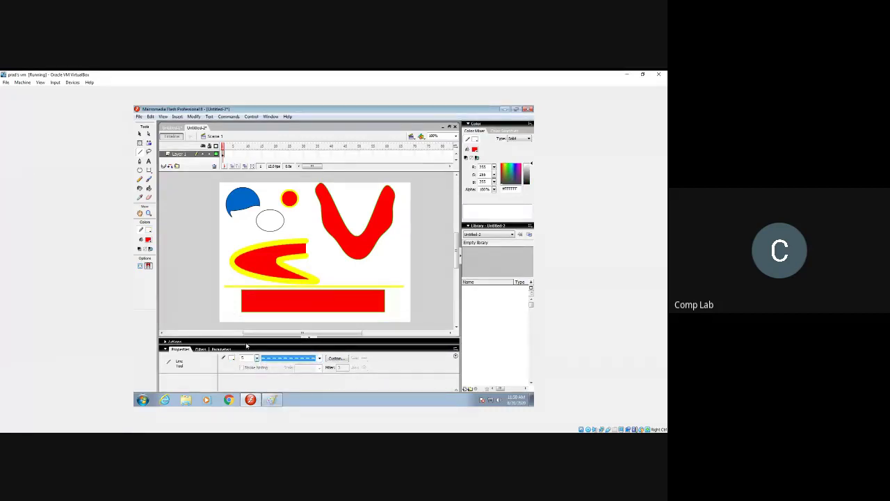
left_click_drag(225, 316, 398, 316)
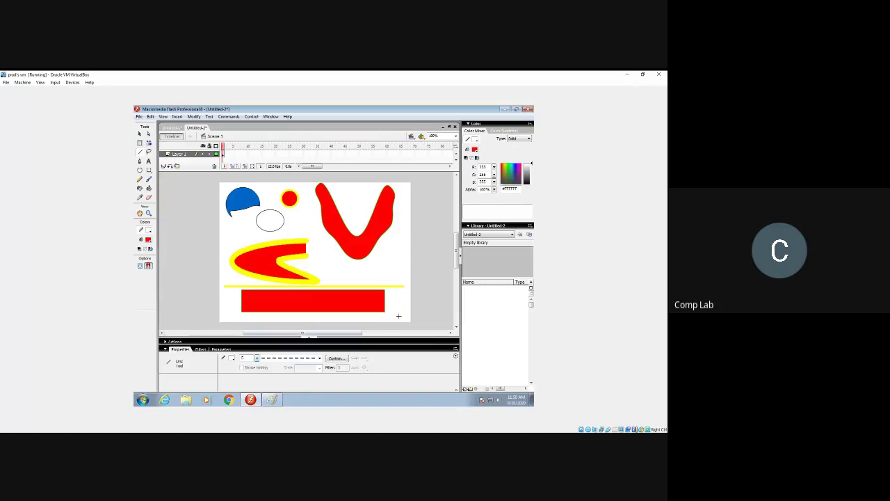
- Change the stroke color to black and draw a dashed horizontal line below the red rectangle
left_click(231, 358)
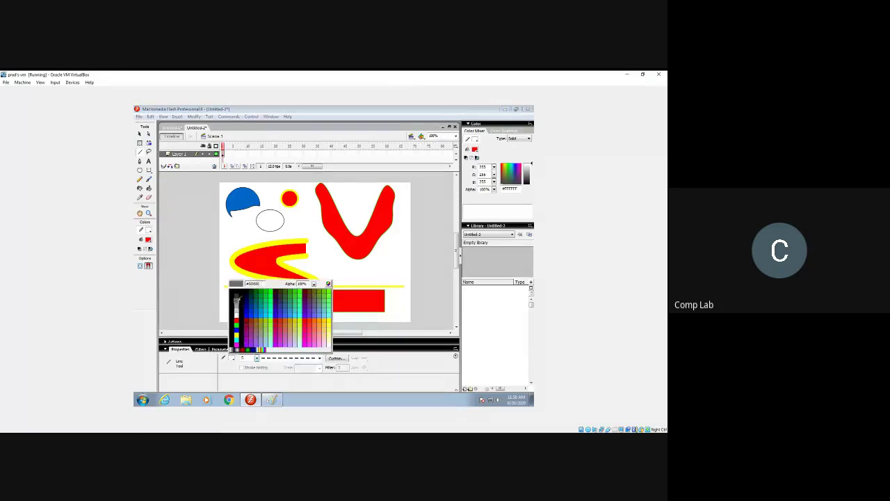
left_click(236, 291)
left_click_drag(226, 318, 406, 316)
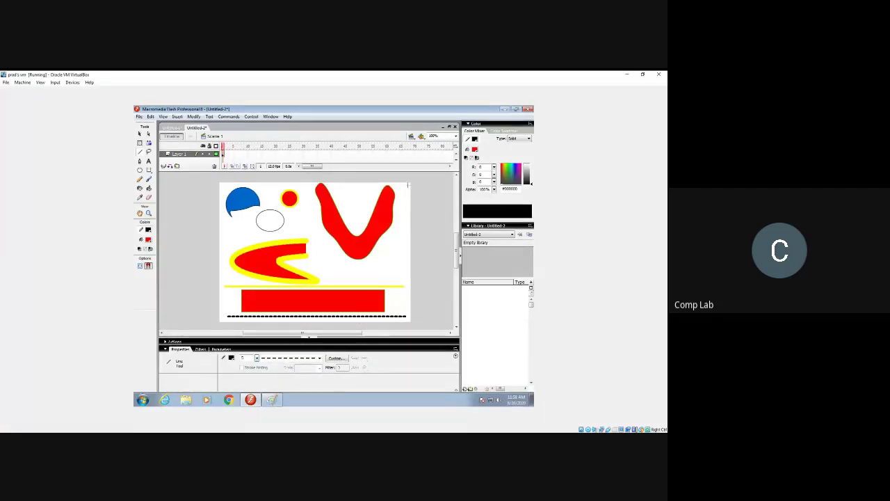
- Draw a dashed vertical line along the stage's right edge and two crossing dashed diagonals over the shapes
left_click_drag(409, 187, 409, 316)
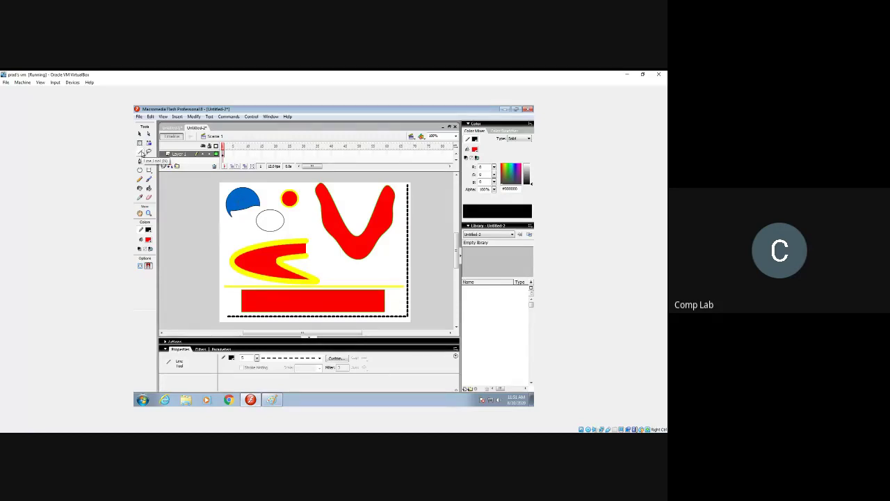
mouse_move(356, 198)
left_mouse_down()
mouse_move(205, 321)
mouse_move(206, 276)
left_mouse_up()
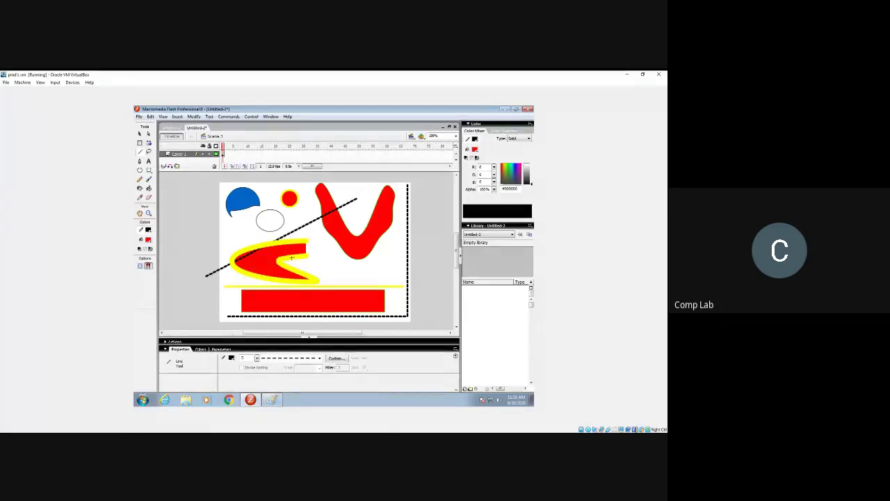
mouse_move(283, 211)
left_mouse_down()
mouse_move(450, 327)
mouse_move(431, 316)
left_mouse_up()
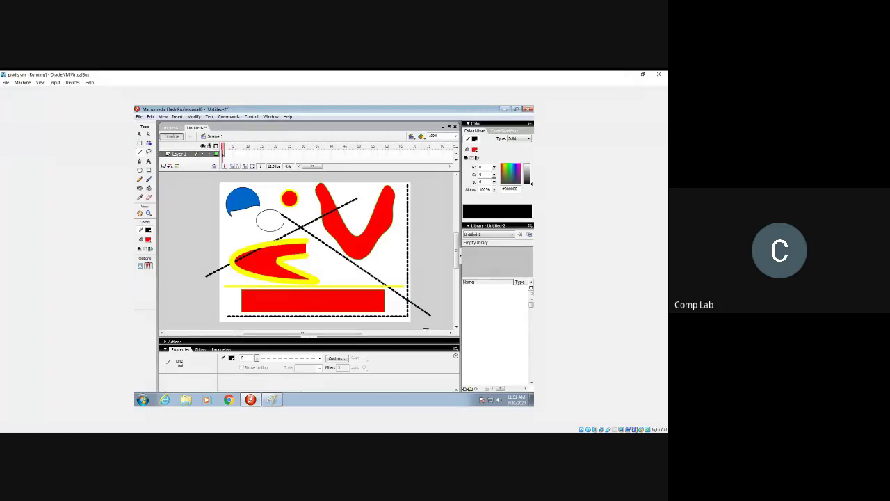
- Switch the stroke style to dotted, draw a line sloping gently down across the stage, and restore the virtual machine window from its maximized size
left_click(276, 357)
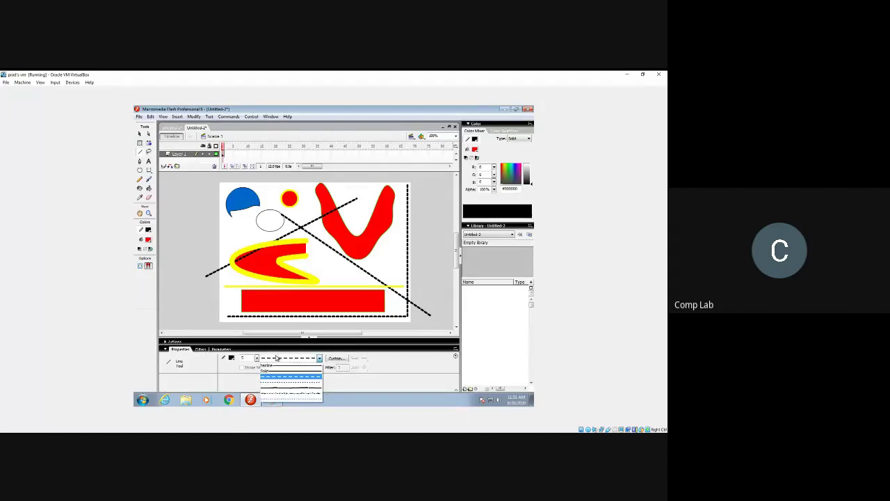
left_click(281, 383)
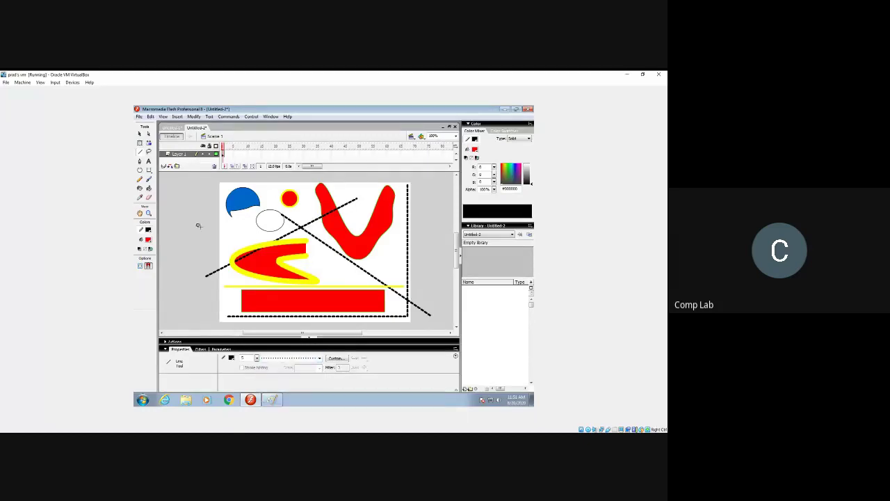
mouse_move(197, 225)
left_mouse_down()
mouse_move(377, 288)
mouse_move(411, 283)
left_mouse_up()
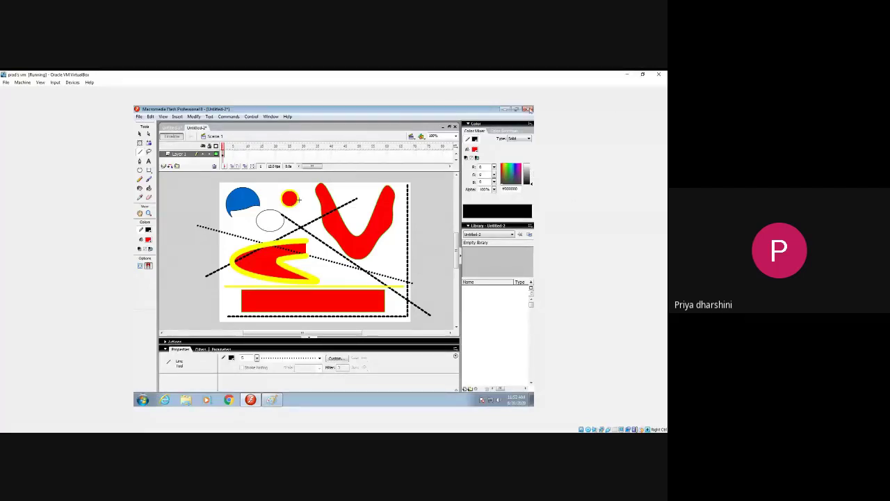
left_click(642, 74)
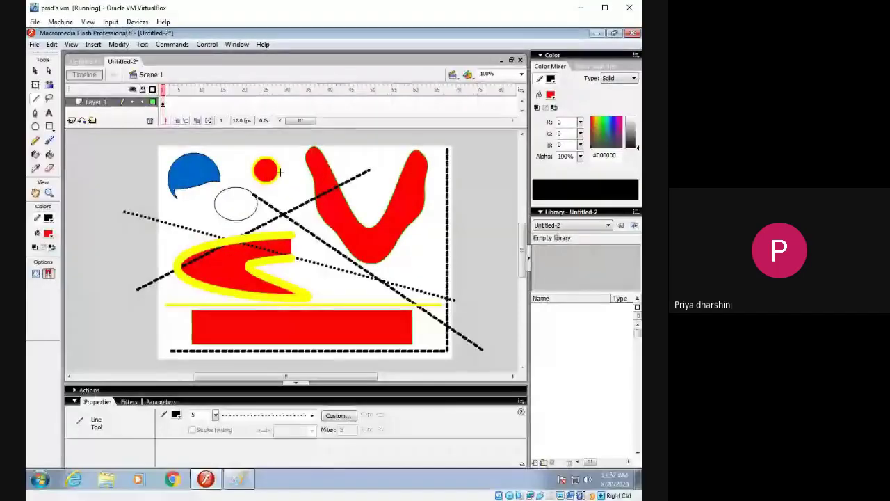